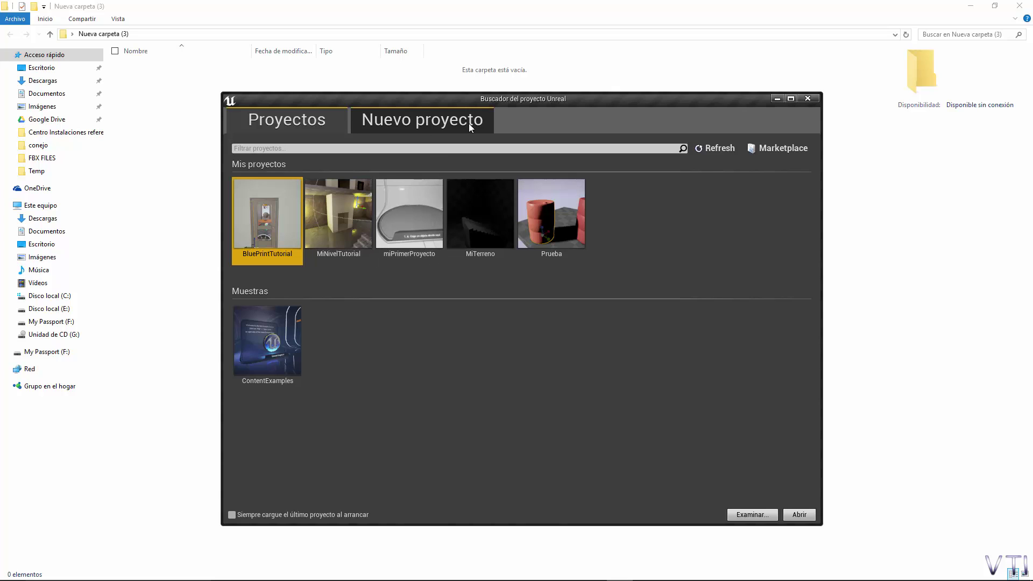
Create an empty Blueprint project named PuertaTutorial with Starter Content in E:\ProyectosUnreal4
click(446, 122)
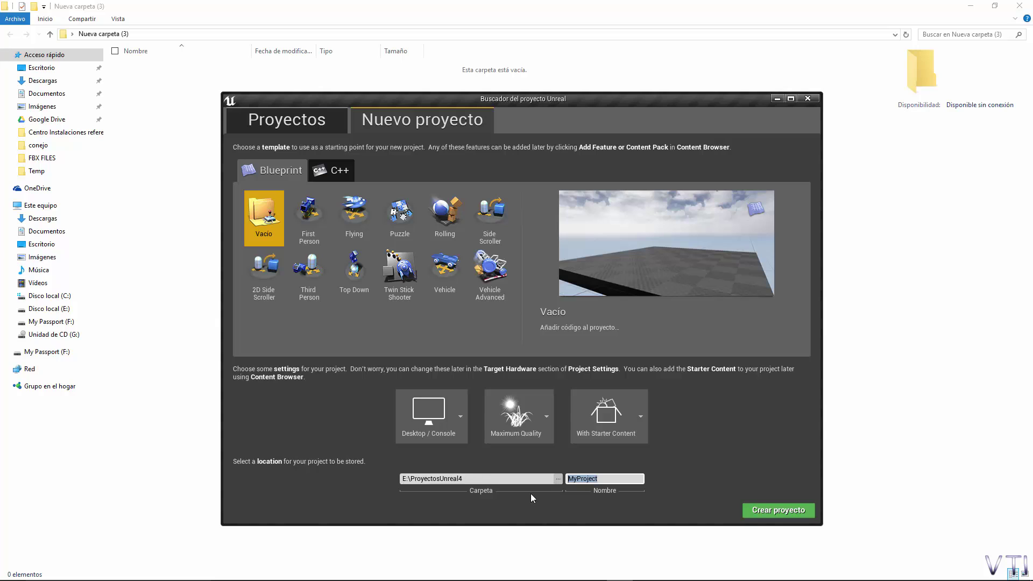
text(PuertaT)
text(utori)
text(al)
click(769, 510)
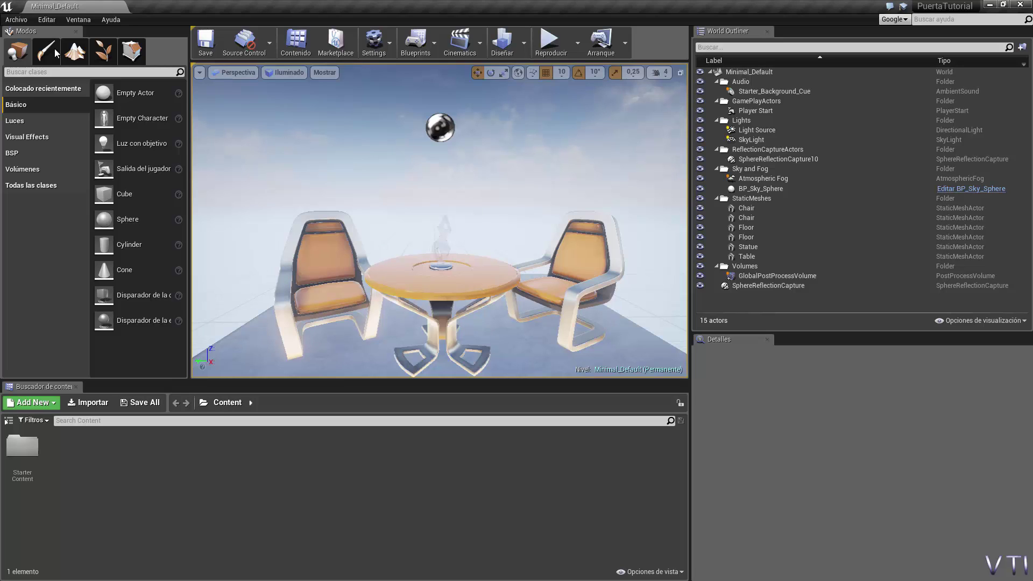
Open the StarterMap level from the StarterContent/Maps folder
click(22, 22)
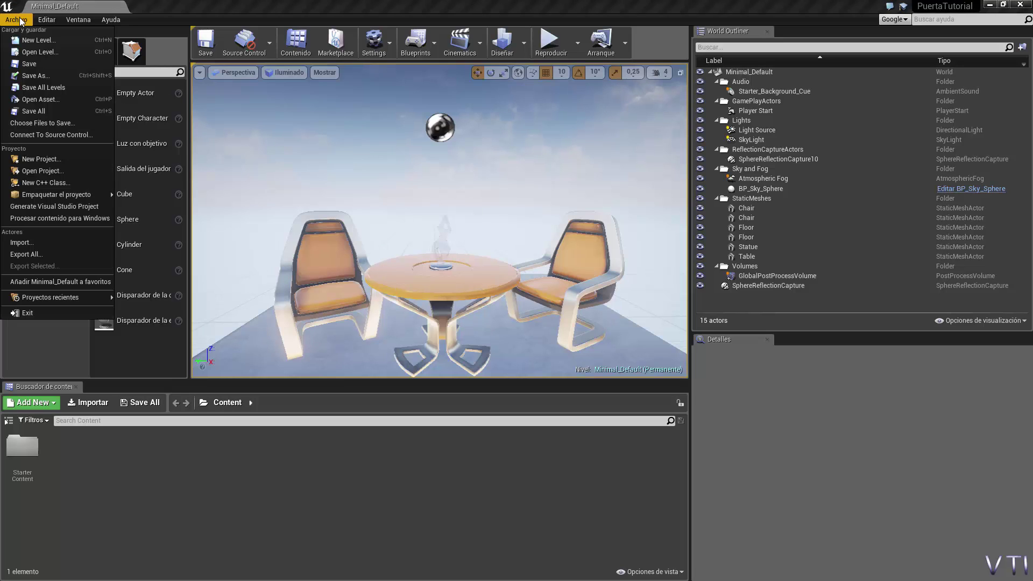
click(39, 51)
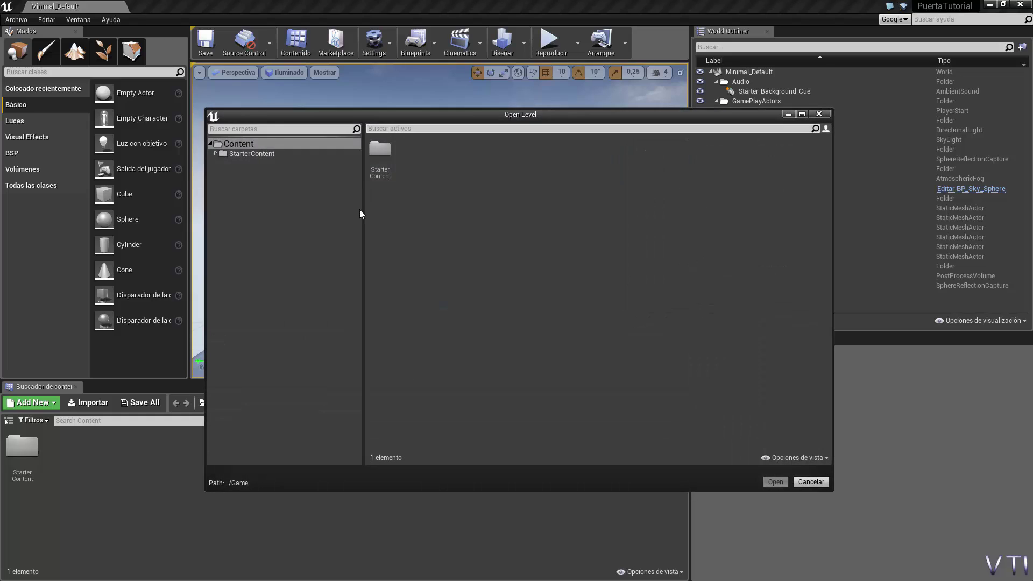
double_click(383, 156)
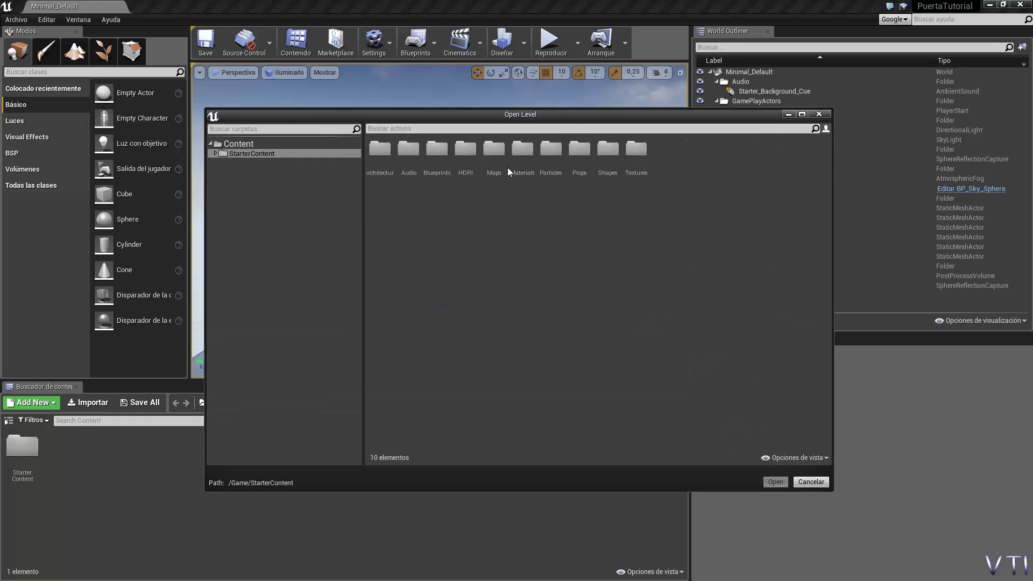
click(489, 147)
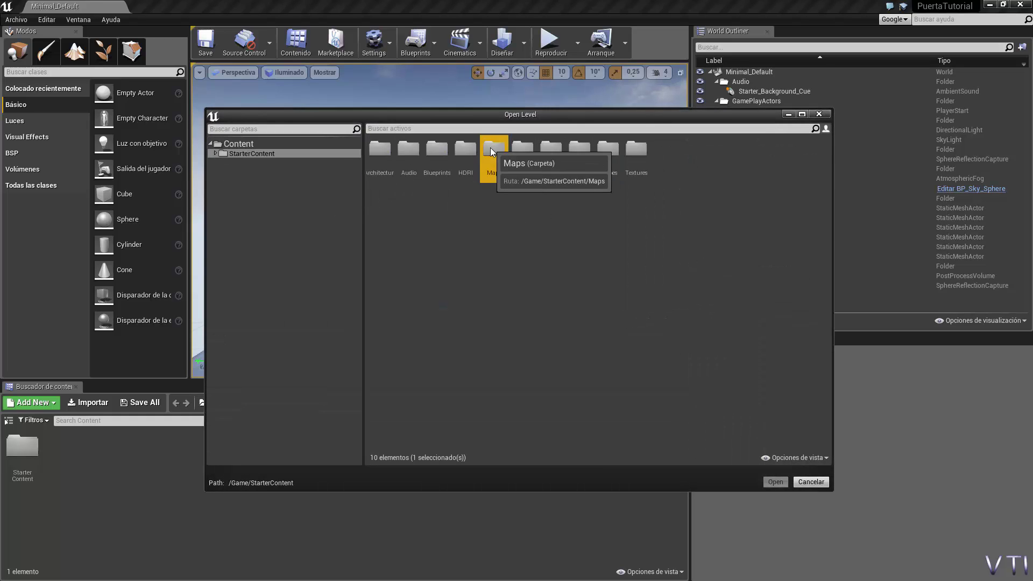
double_click(490, 147)
click(437, 157)
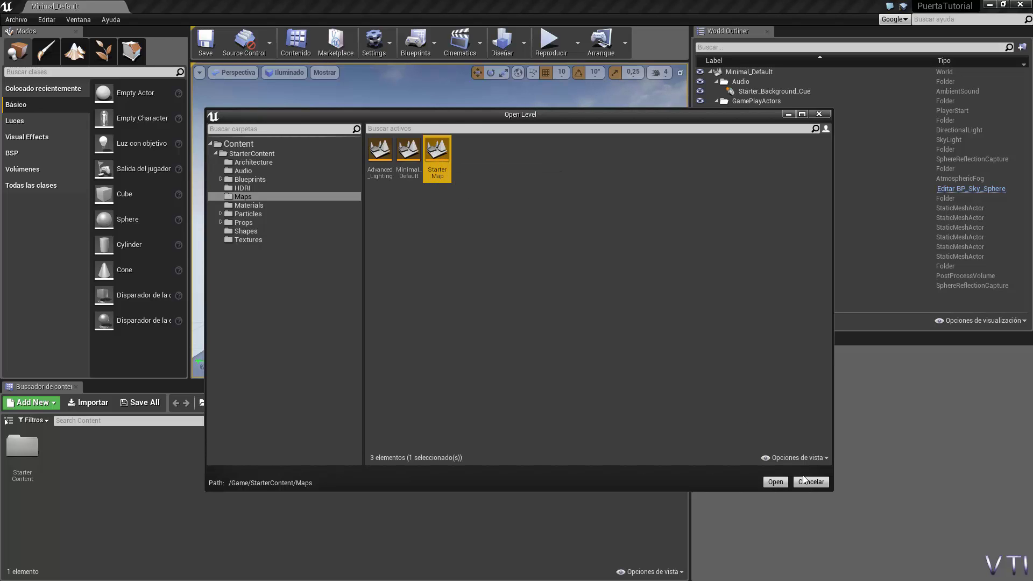
click(775, 482)
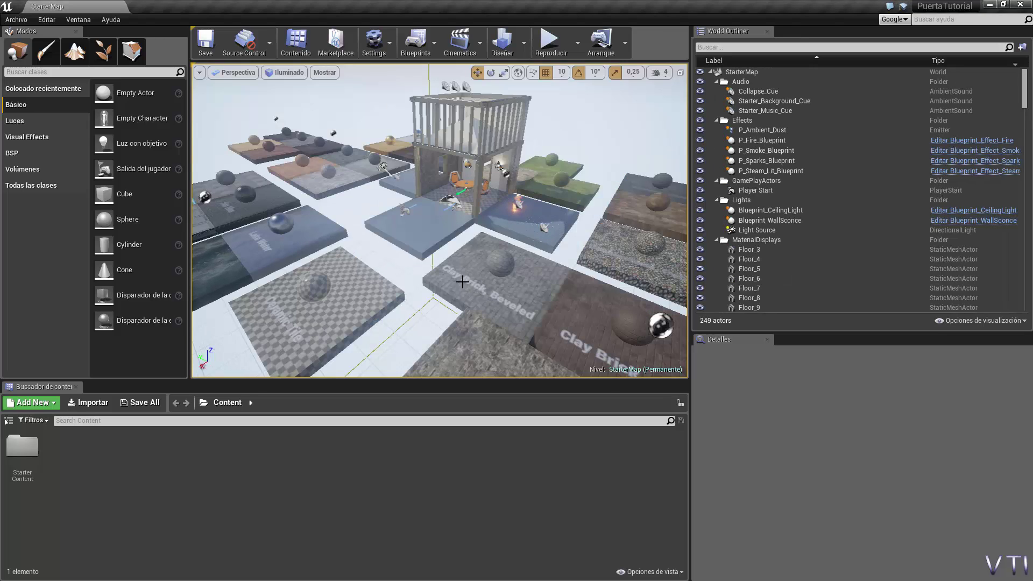
Bring the camera up to the two-storey building and select the Floor_3 slab in front of it
right_drag(462, 282, 479, 281)
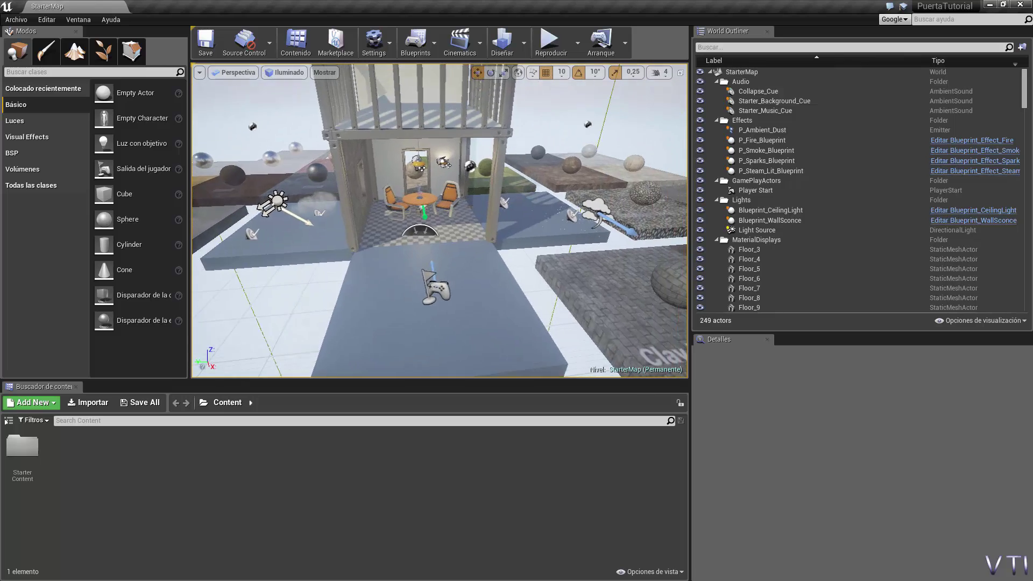
right_drag(427, 324, 427, 324)
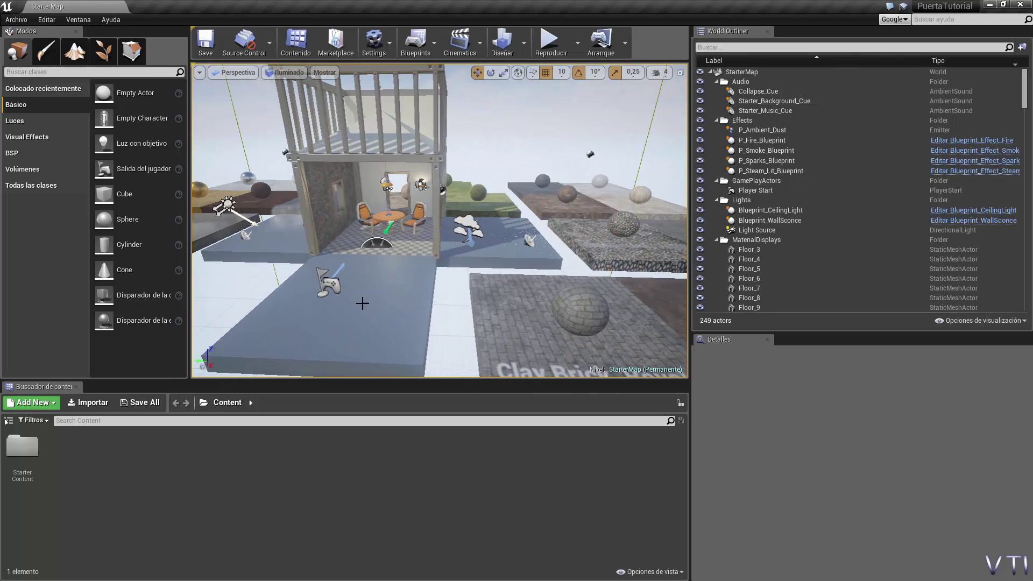
drag(362, 303, 348, 268)
drag(376, 300, 377, 277)
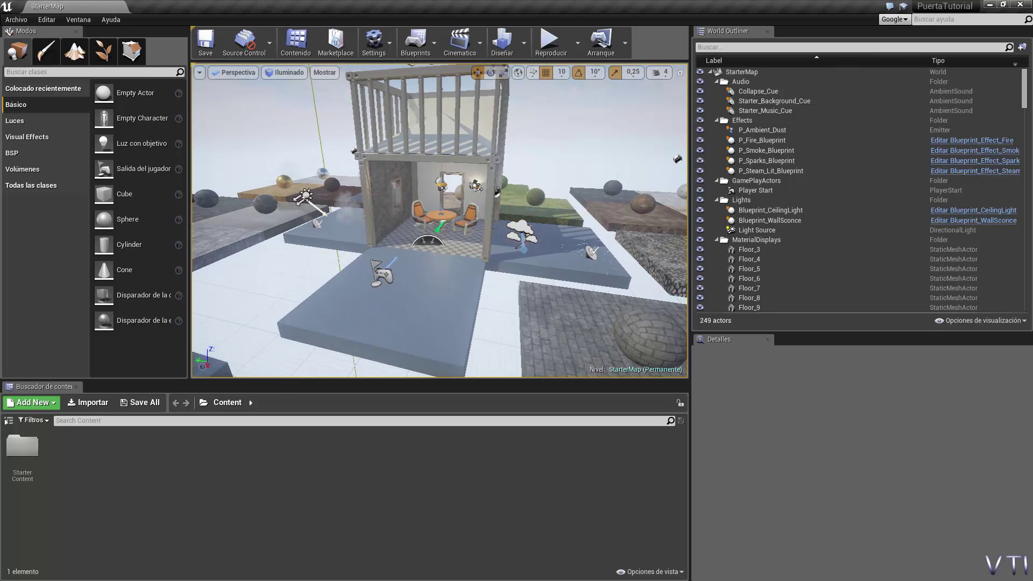
drag(465, 194, 465, 178)
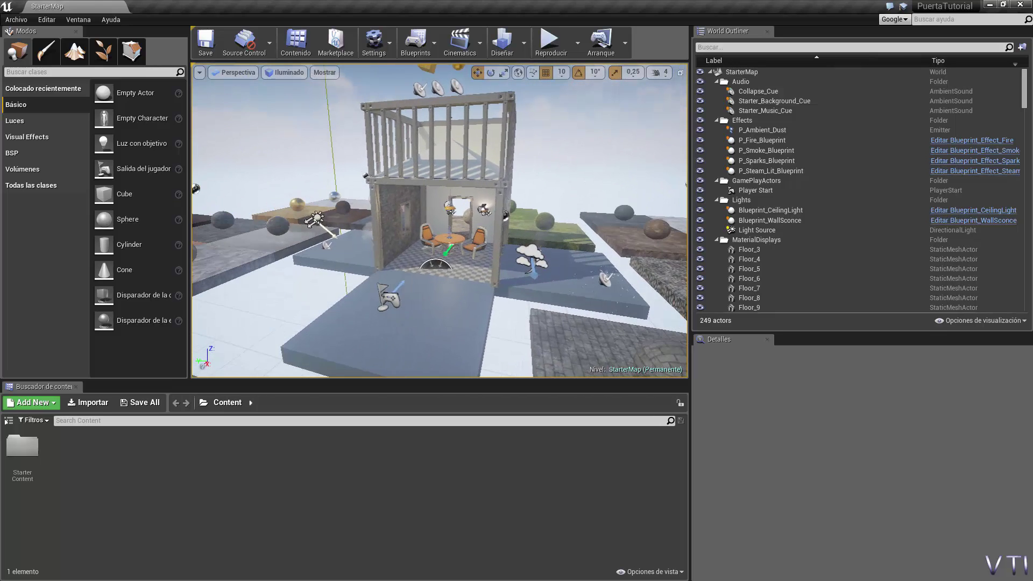
click(402, 295)
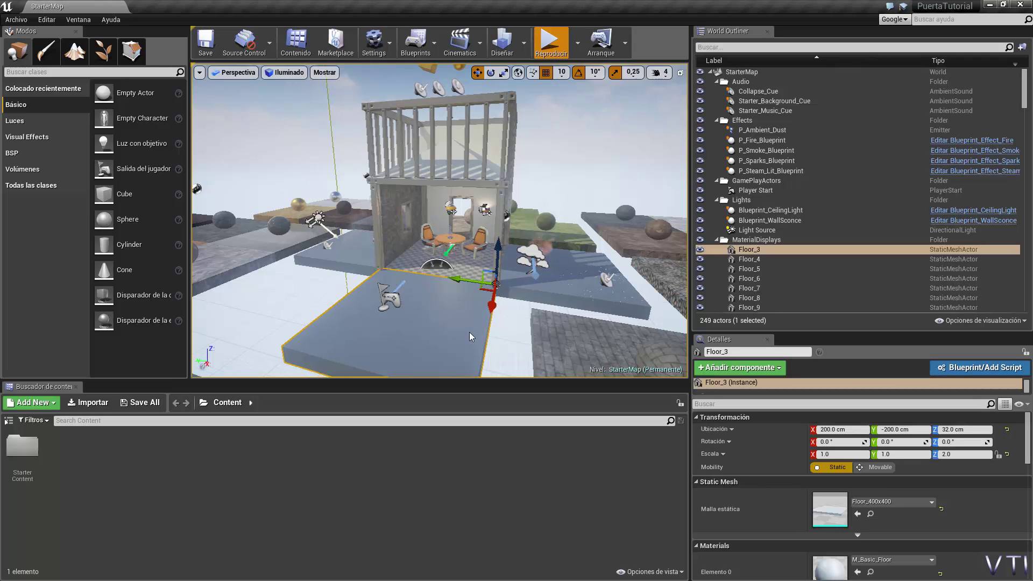
Play-test StarterMap, walking across the platforms up to the building's front
key(alt+p)
key(w)
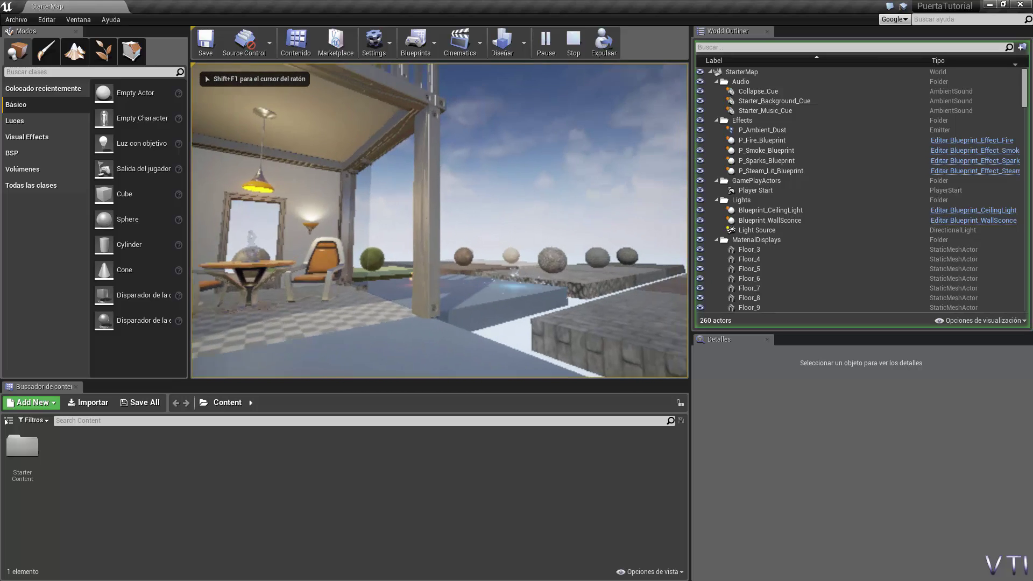
key(w)
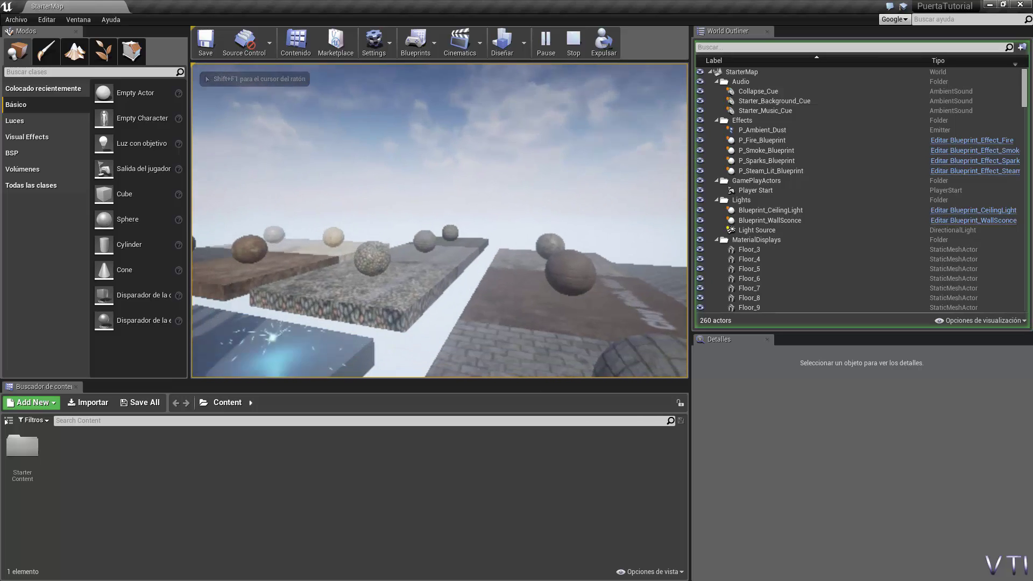
key(w)
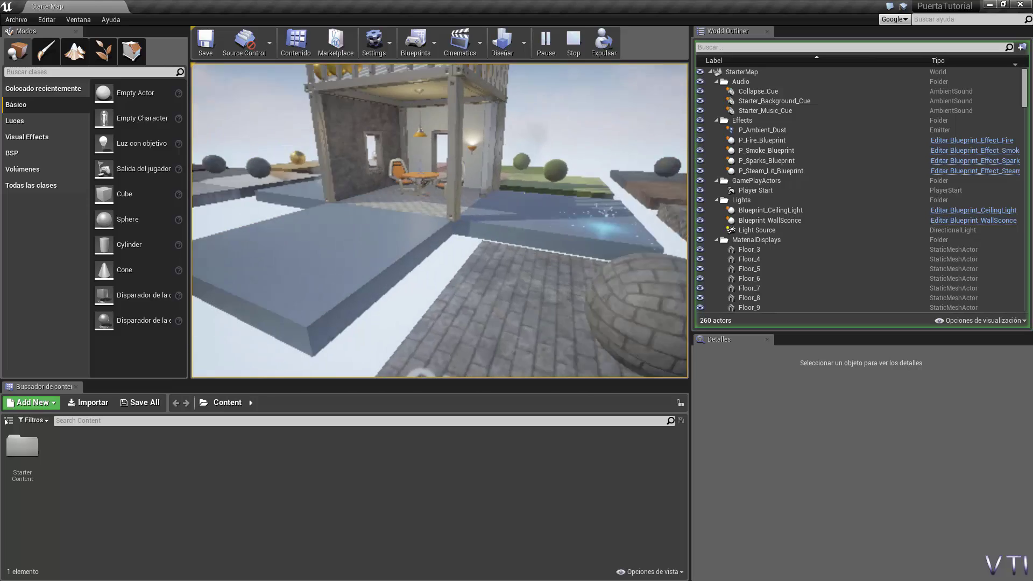
key(w)
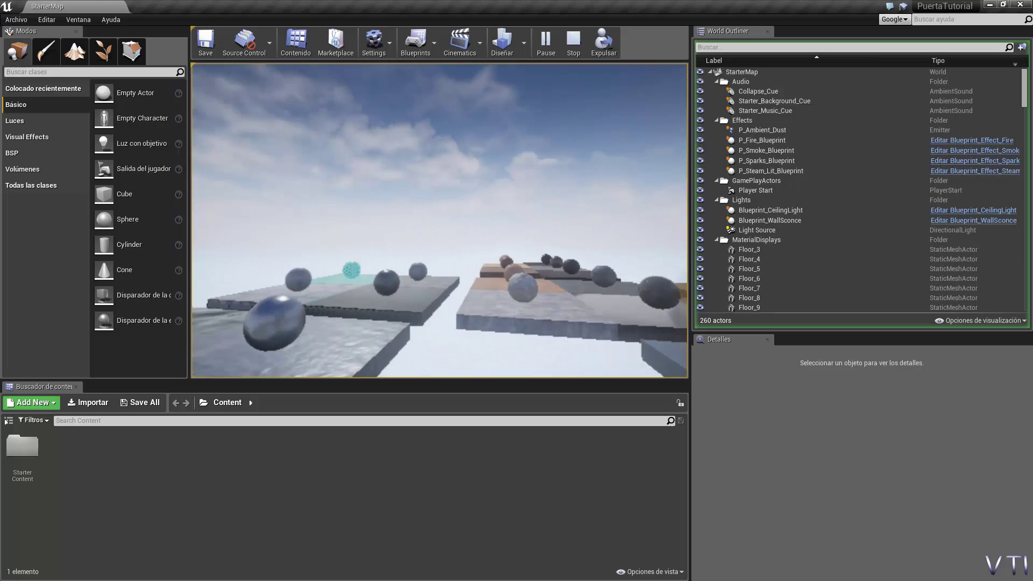
key(w)
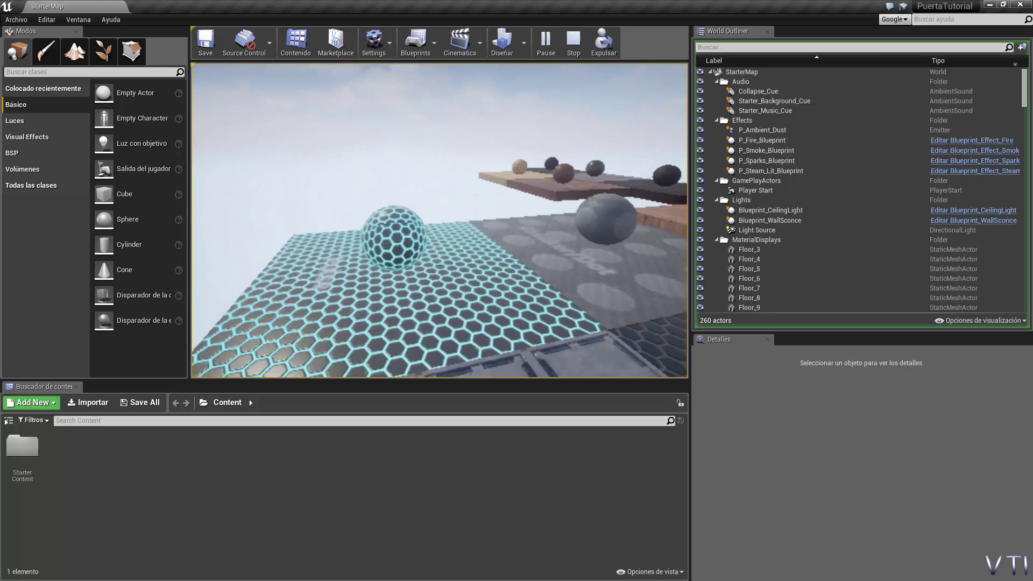
key(w)
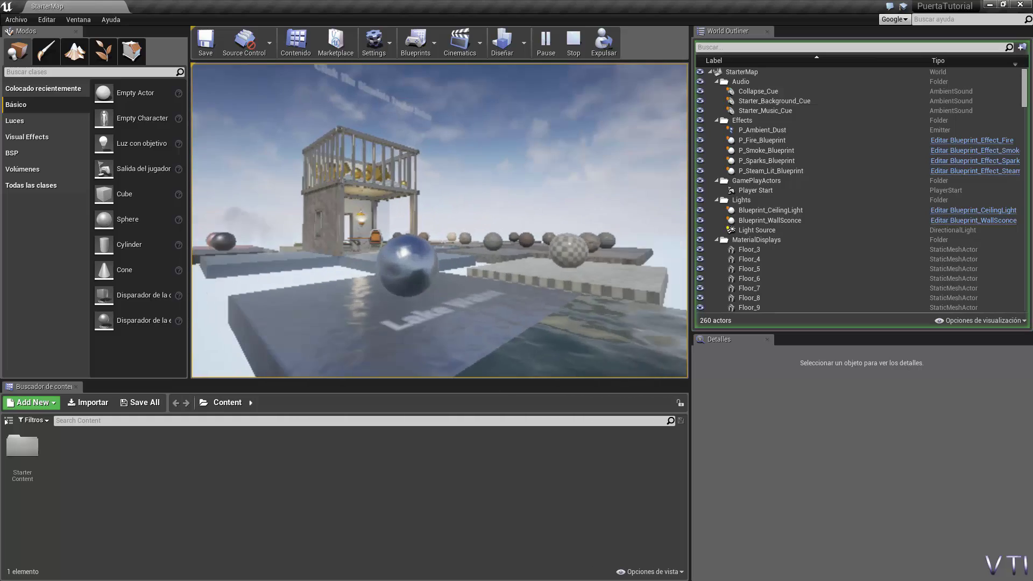
key(w)
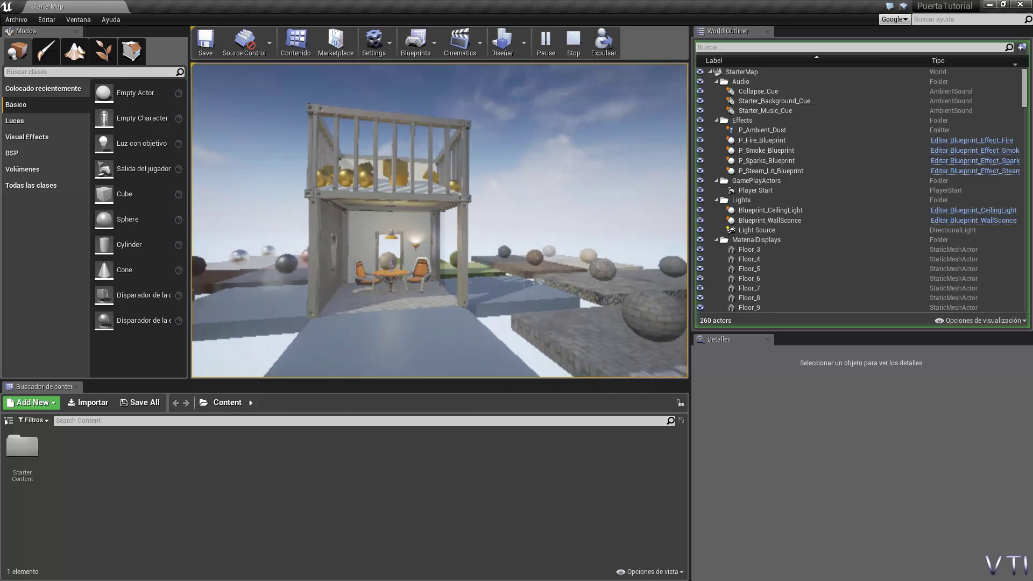
key(s)
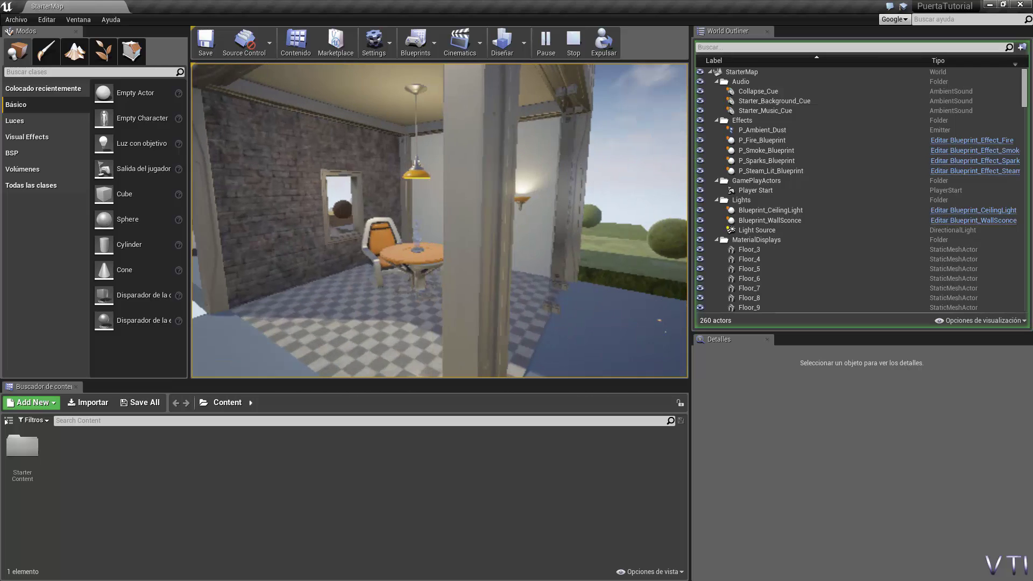
Walk through the doorway into the furnished room, then stop the play session
key(w)
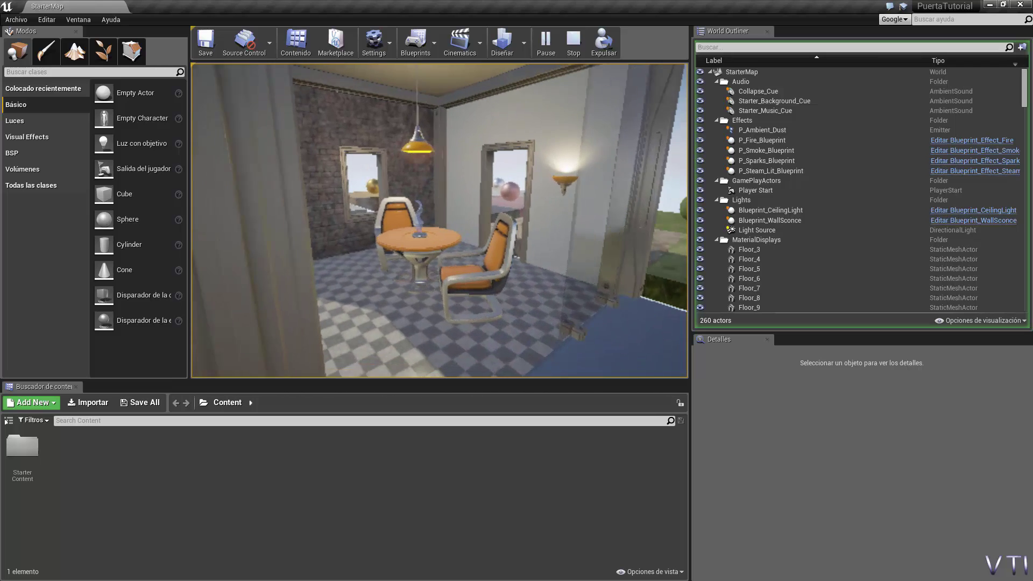
key(s)
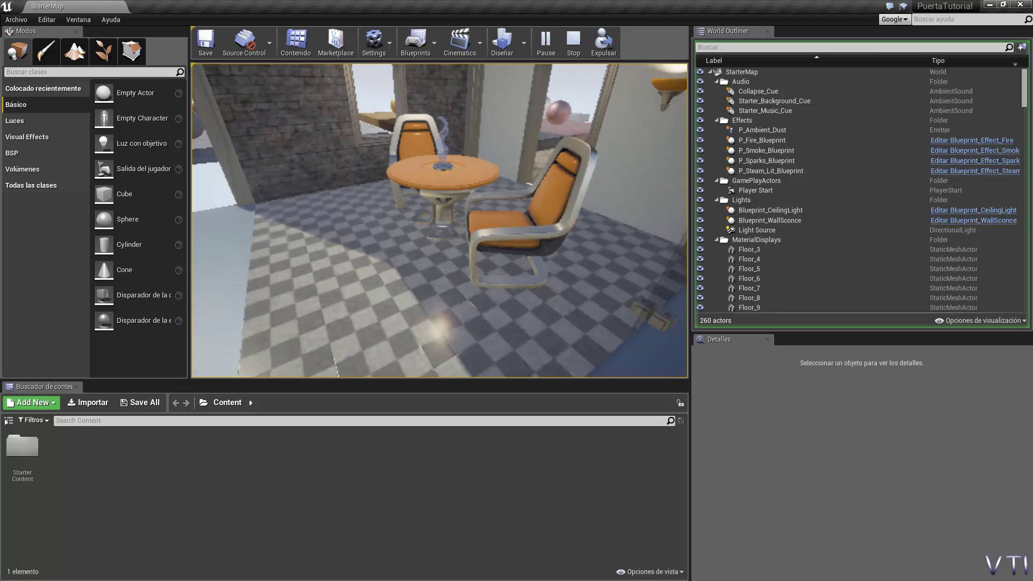
key(w)
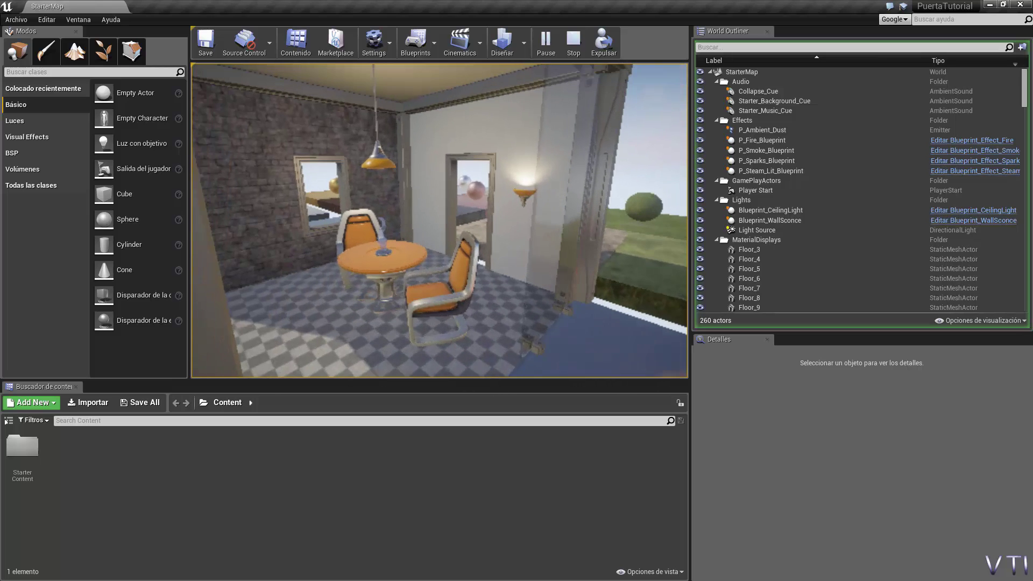
mouse_move(439, 221)
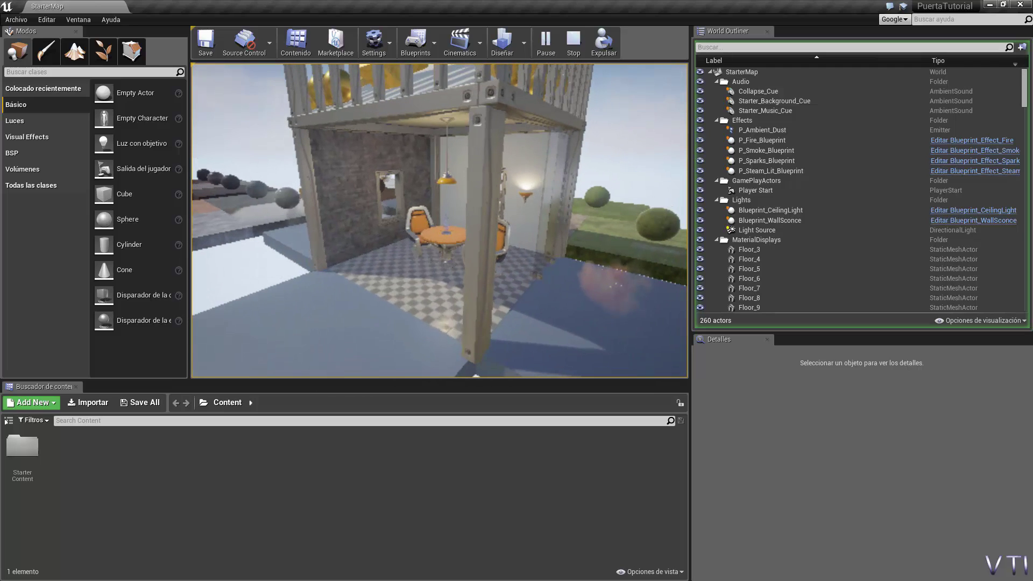
key(Escape)
Fly the editor camera into the room facing the doorway
key(w)
mouse_move(514, 243)
right_down()
mouse_move(513, 213)
mouse_move(477, 235)
right_up()
key(s)
key(w)
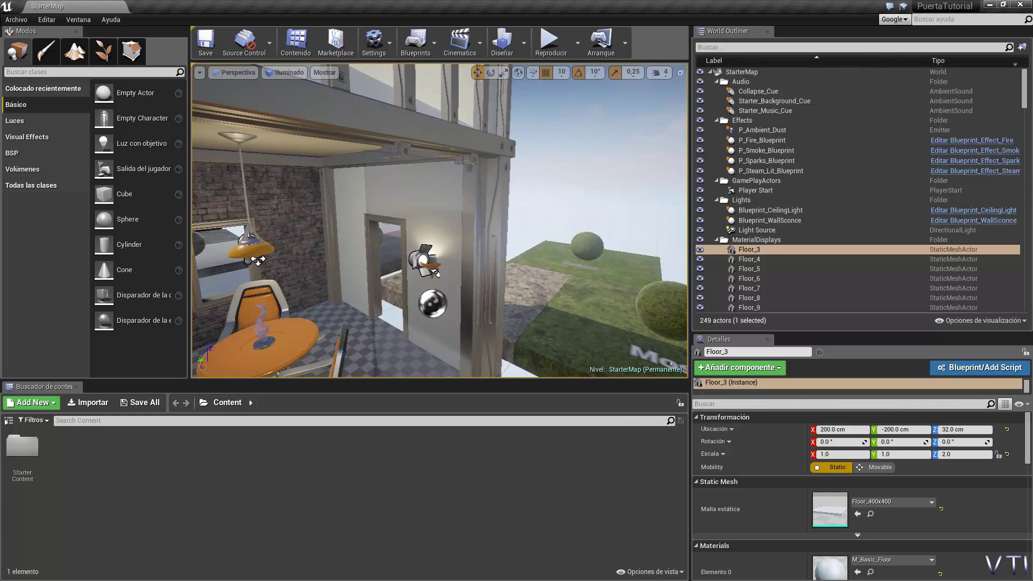
click(437, 273)
right_drag(390, 227, 390, 220)
key(w)
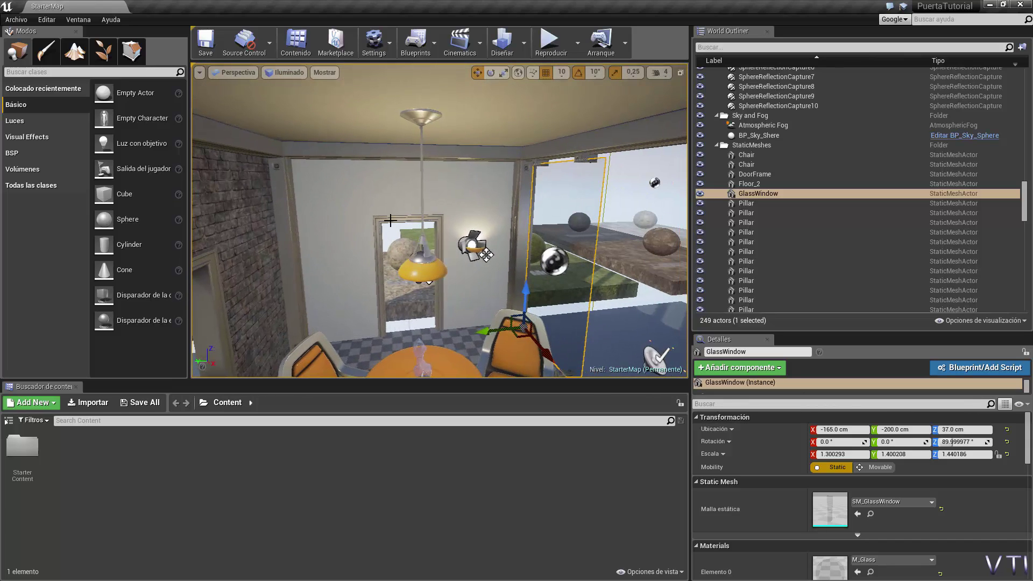
click(448, 198)
key(f)
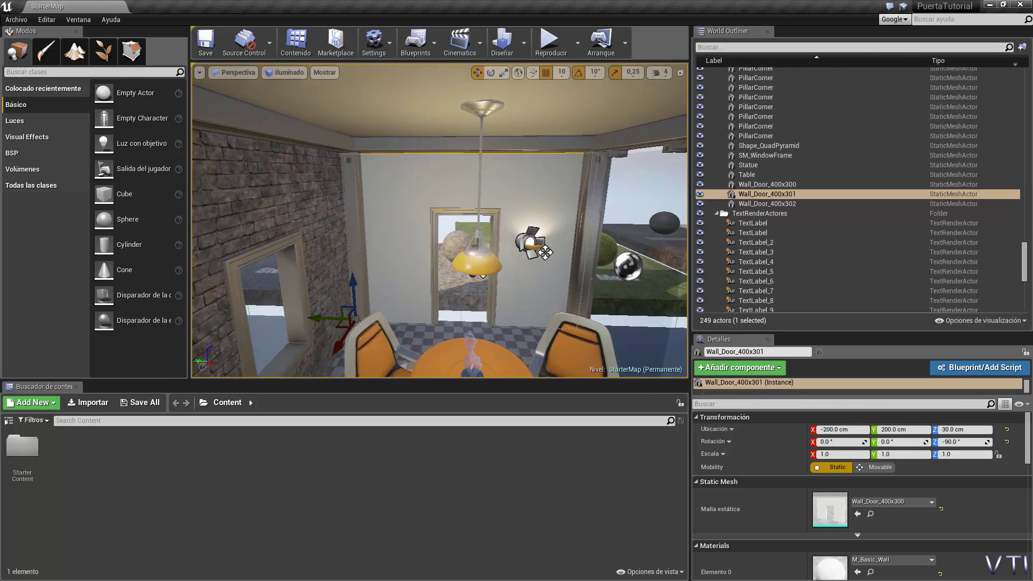
ctrl+click(468, 213)
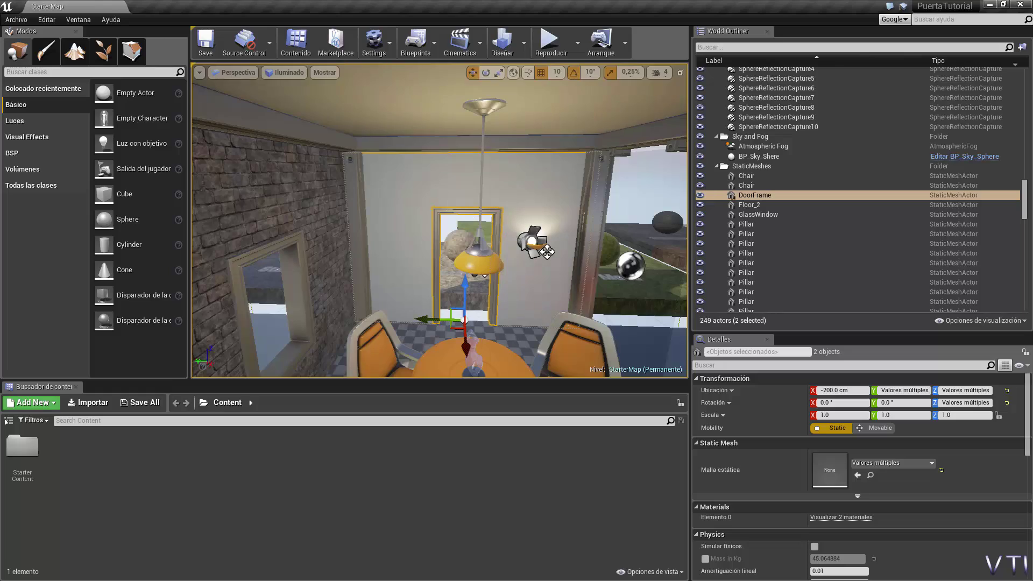
mouse_move(439, 221)
alt+mouse_down()
mouse_move(485, 204)
mouse_move(447, 178)
mouse_move(512, 237)
alt+mouse_up()
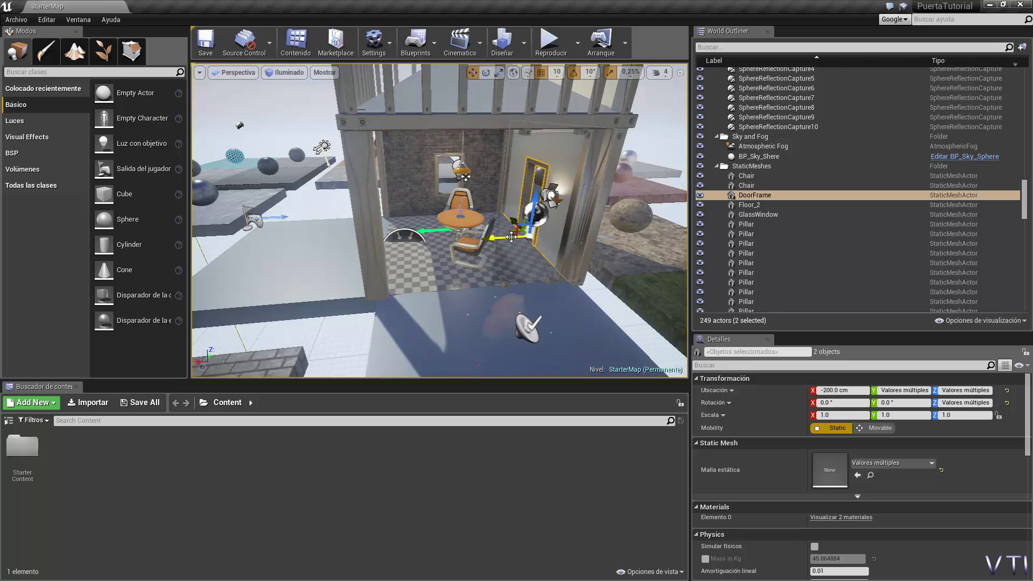
alt+drag(511, 237, 371, 237)
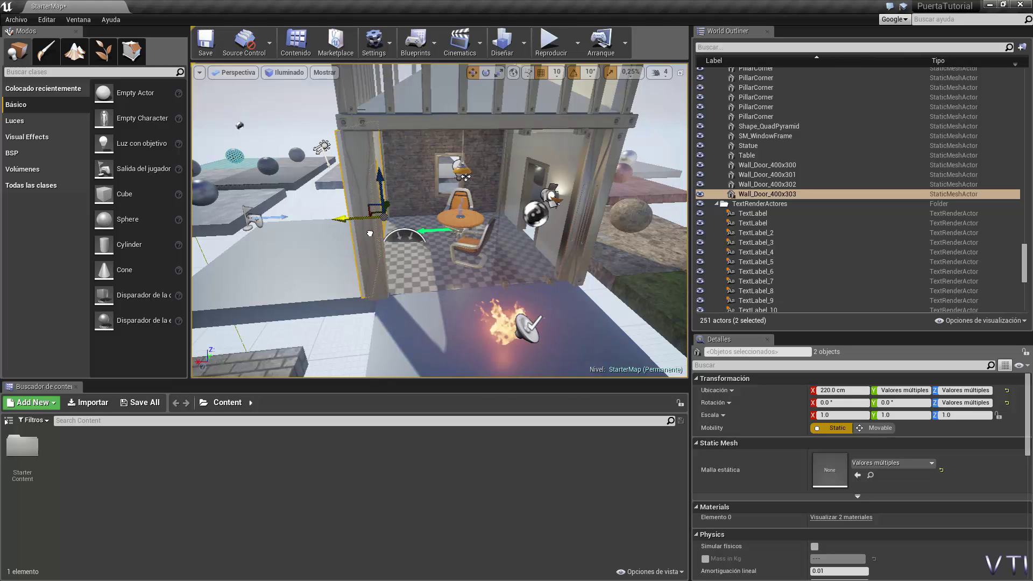
mouse_move(405, 253)
mouse_down()
mouse_move(409, 177)
mouse_move(408, 237)
mouse_up()
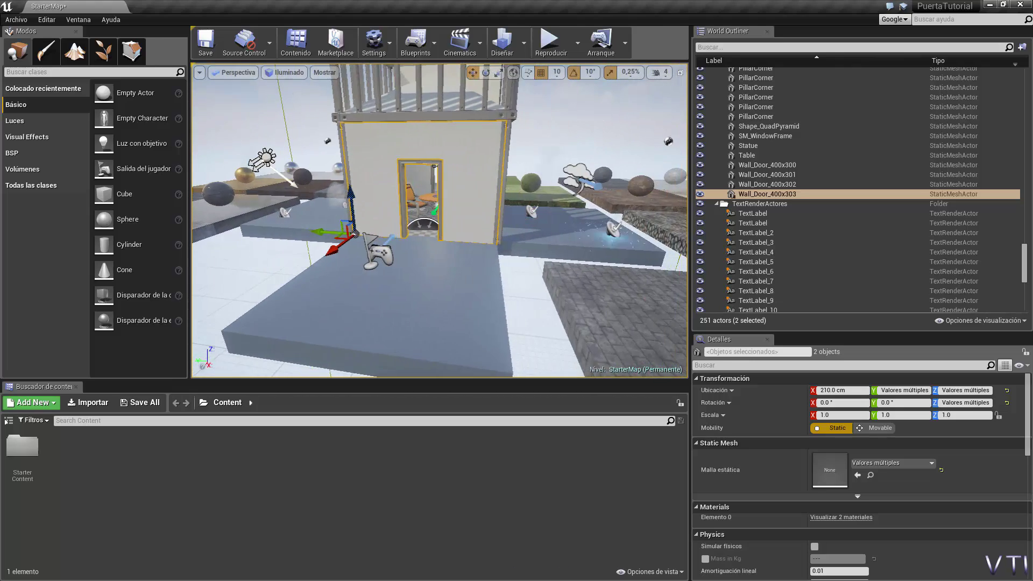
drag(409, 236, 366, 215)
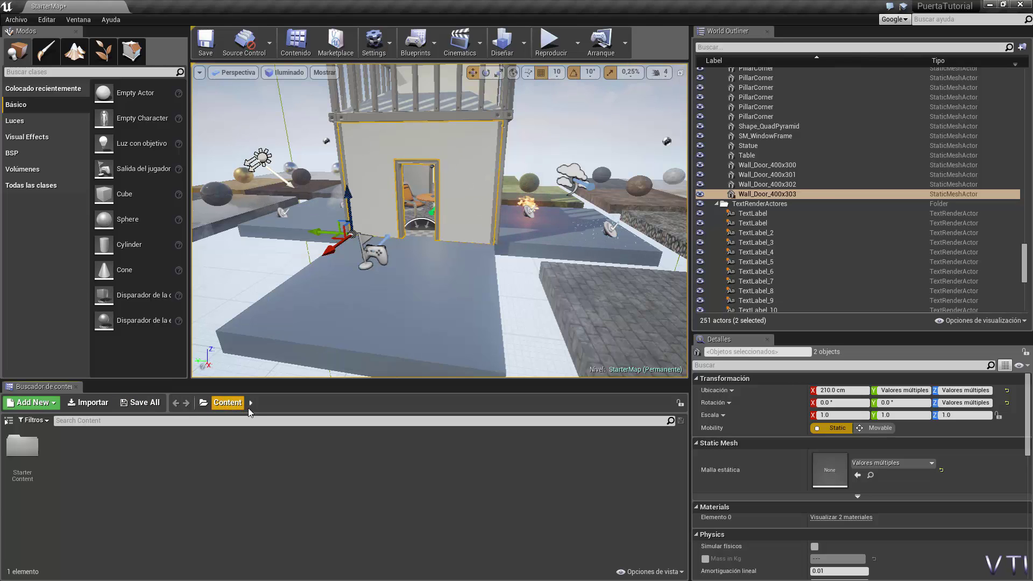
In StarterContent/Blueprints, create a new Blueprint Class with Actor as its parent
double_click(33, 462)
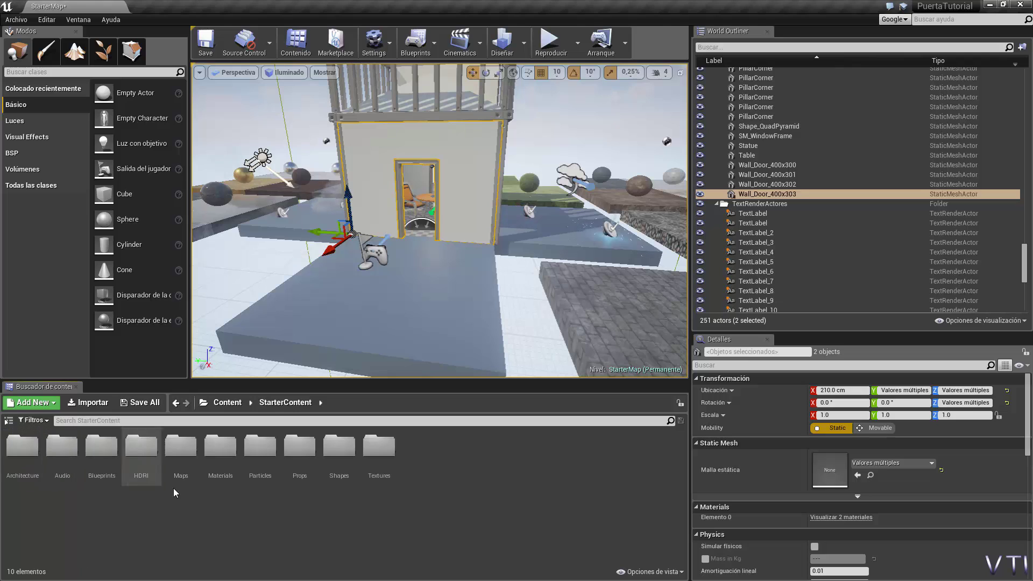
double_click(102, 450)
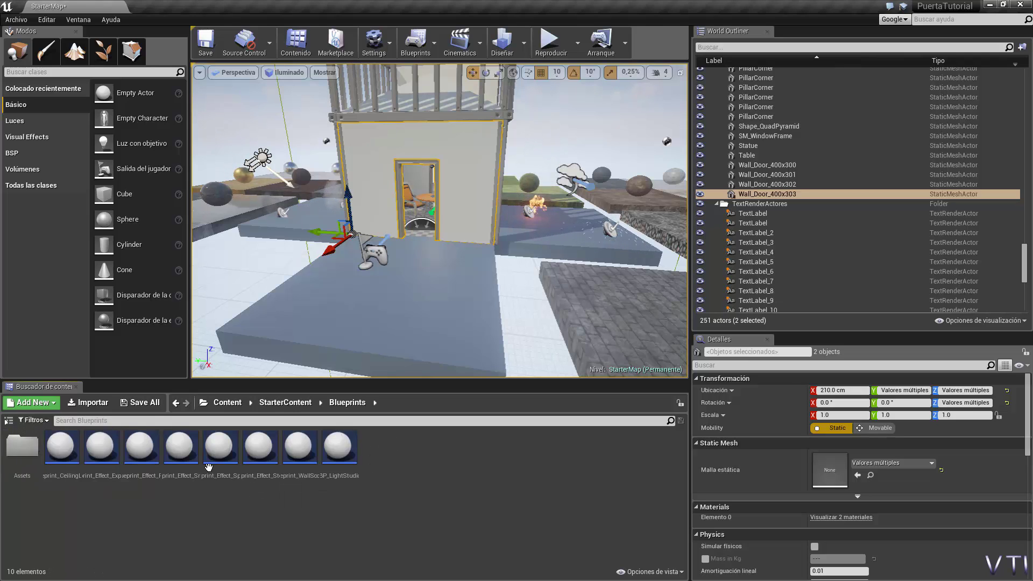
right_click(417, 494)
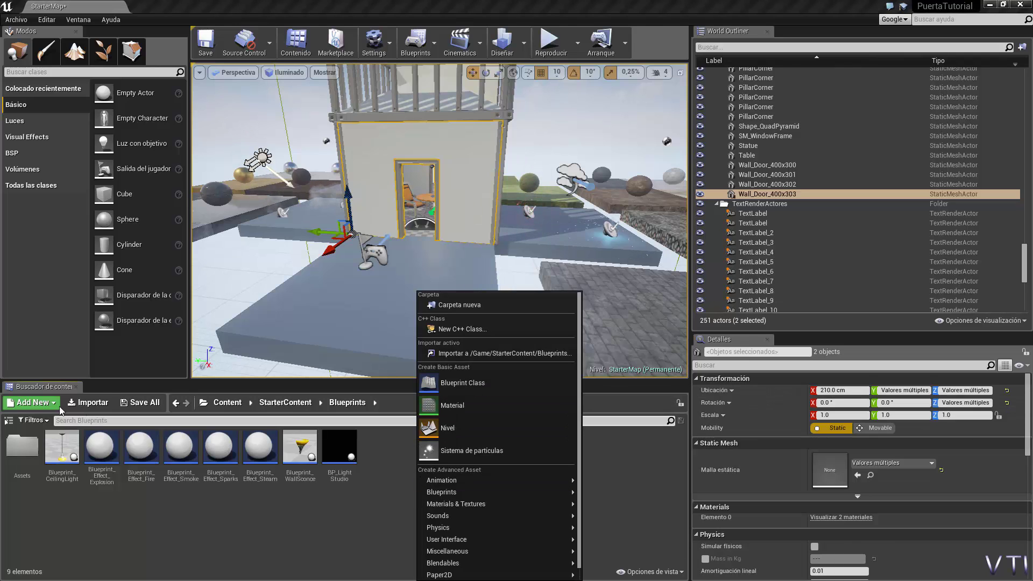
click(477, 386)
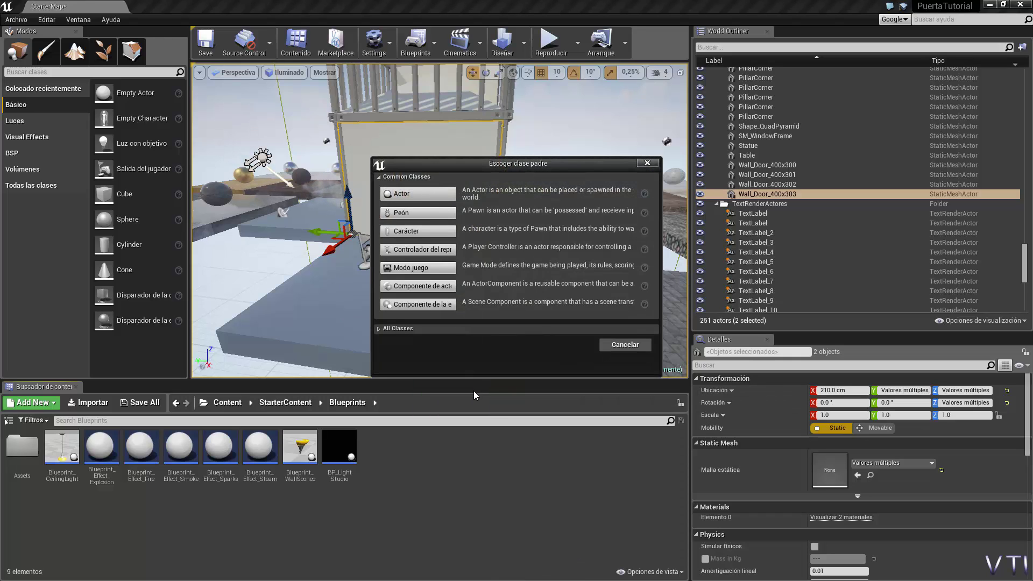
click(416, 194)
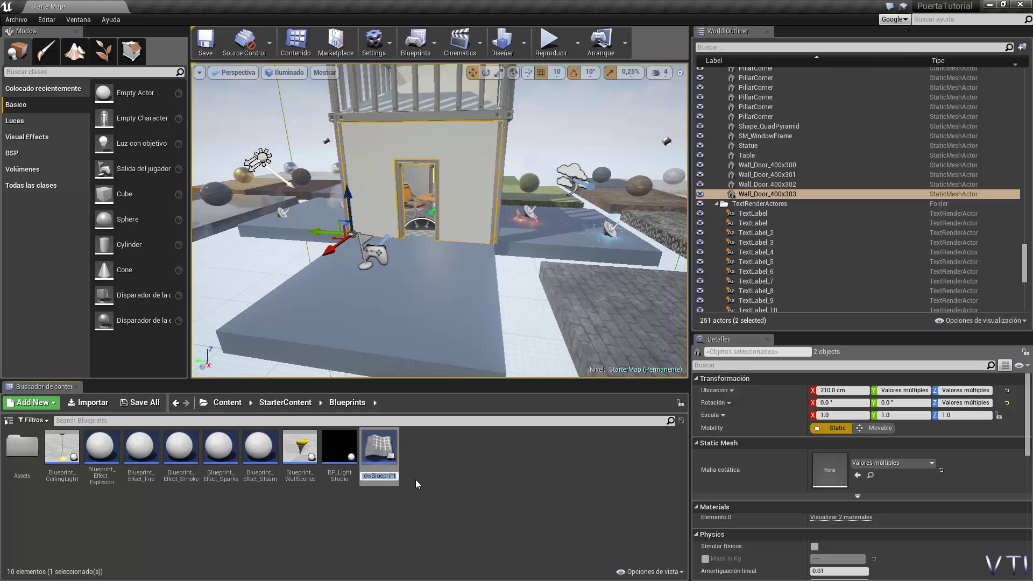
Name the new Blueprint BP_puerta and open it in the Blueprint editor
text(puerta)
key(BackSpace)
key(BackSpace)
key(BackSpace)
key(BackSpace)
key(BackSpace)
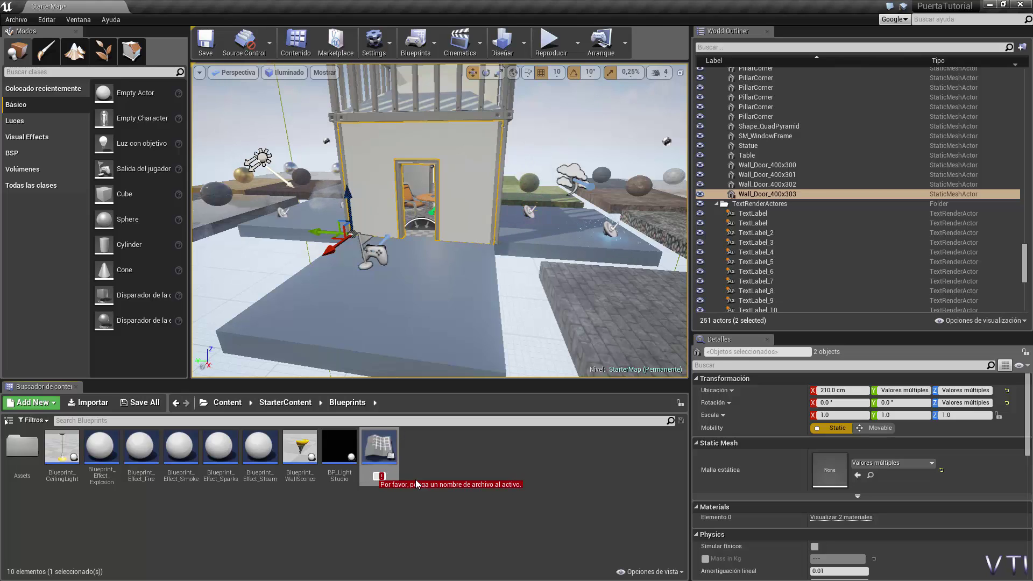
text(BP)
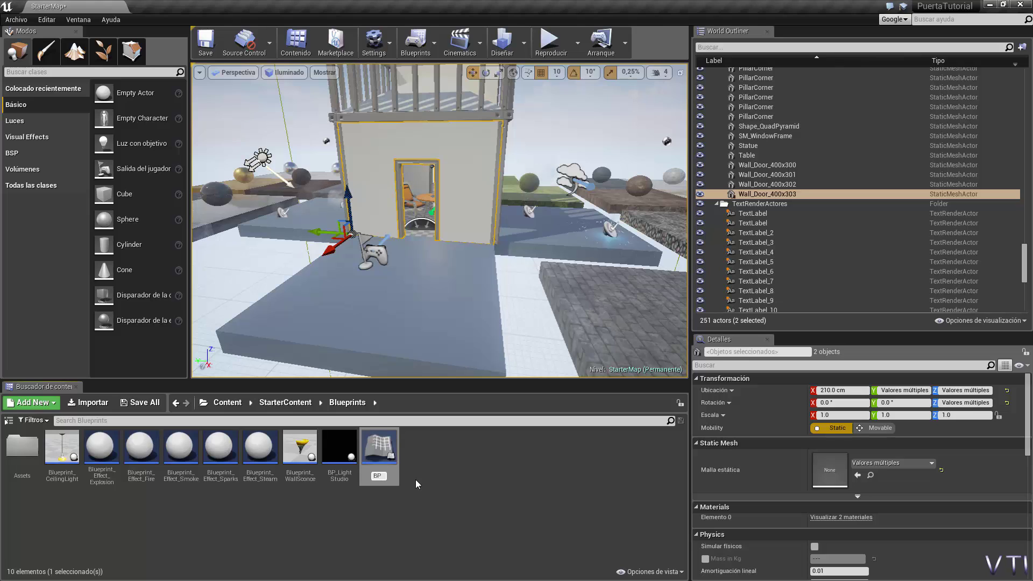
text(_)
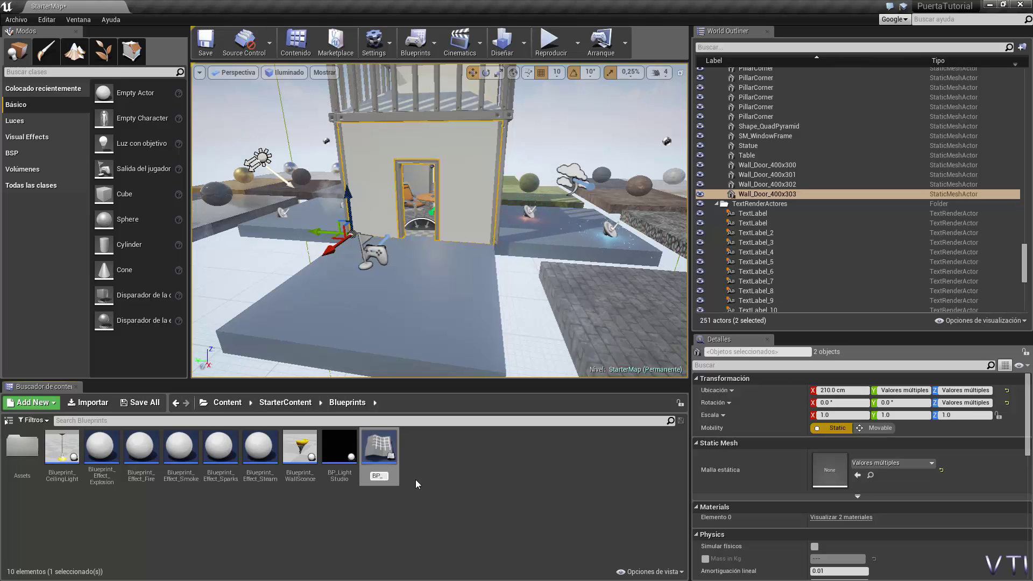
text(puerta)
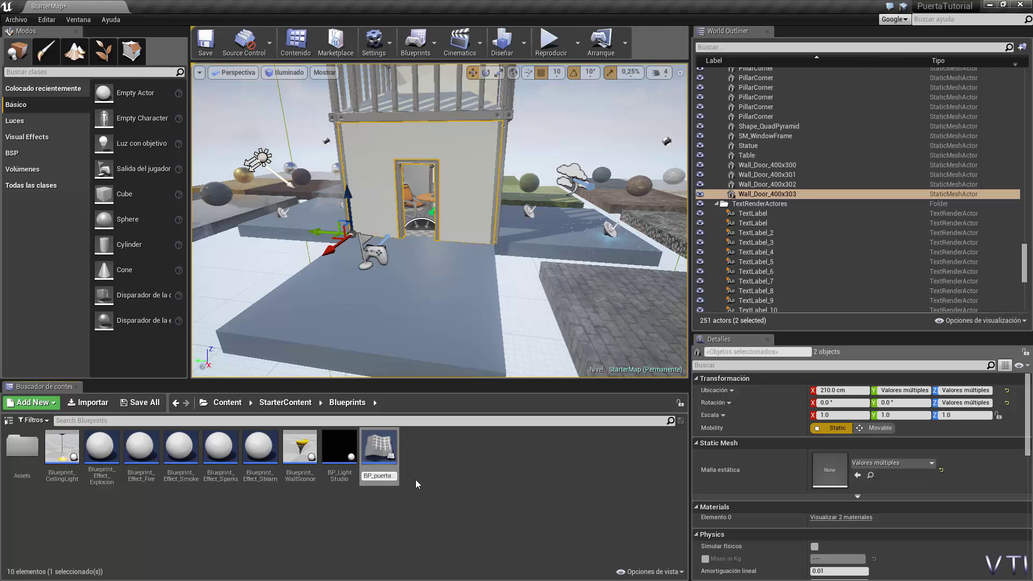
key(Return)
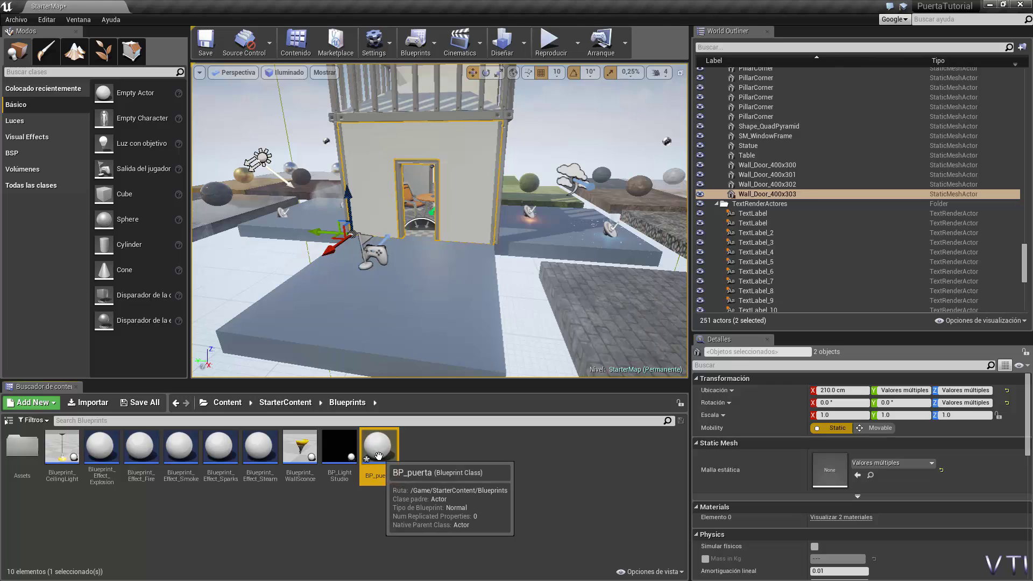
double_click(379, 450)
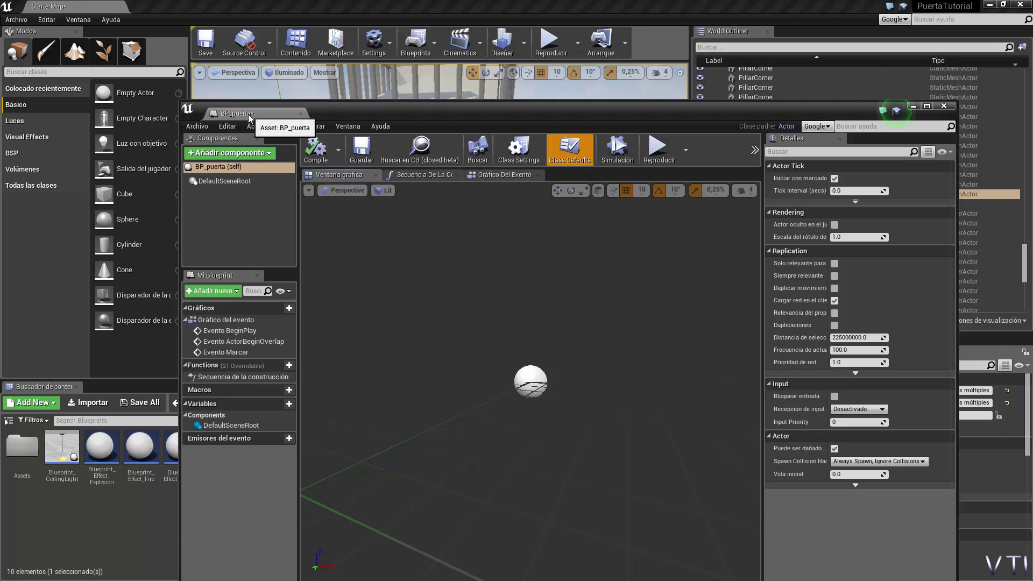
Dock the BP_puerta editor tab beside StarterMap and orbit its preview around the scene root
drag(238, 107, 178, 2)
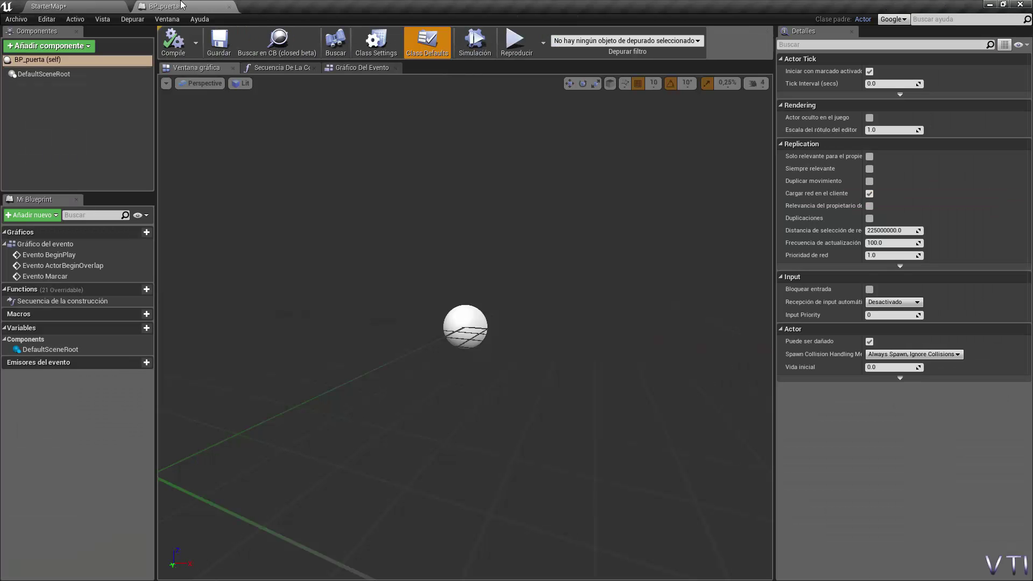
drag(409, 383, 425, 383)
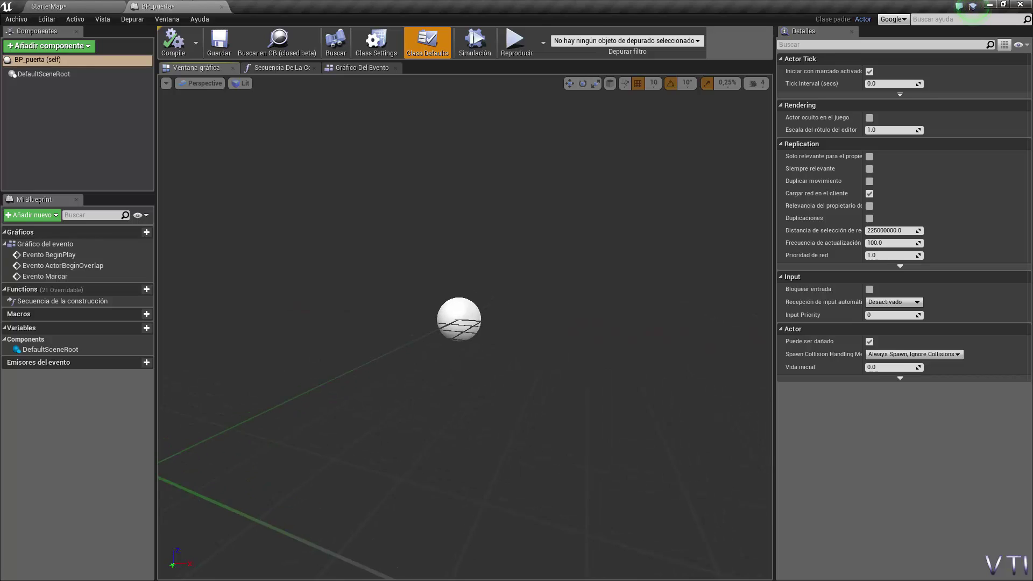
drag(530, 360, 487, 360)
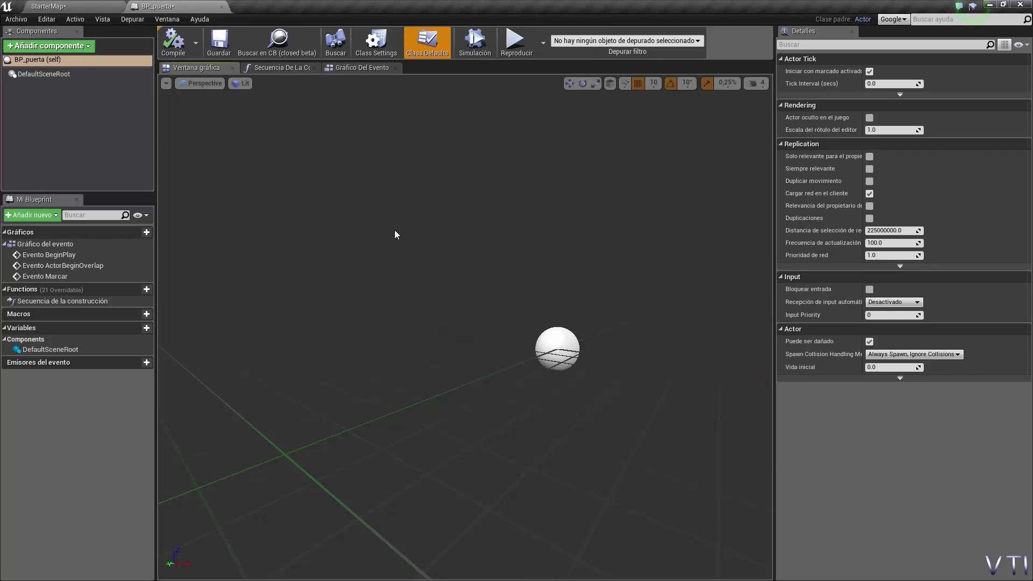
mouse_move(463, 344)
right_down()
mouse_move(527, 317)
mouse_move(538, 301)
mouse_move(517, 307)
right_up()
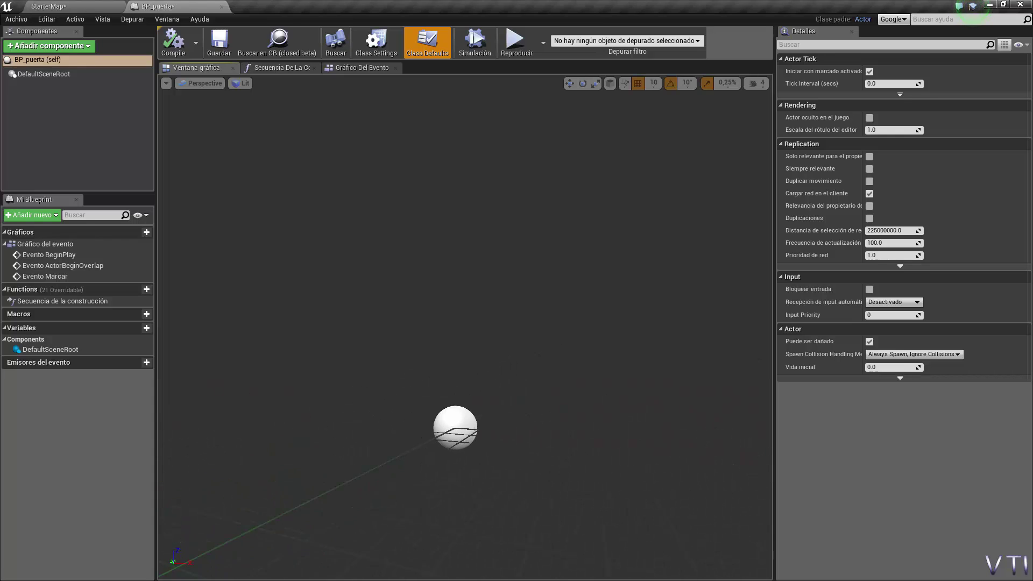
Add a Static Mesh component named PuertaMesh to BP_puerta
click(56, 48)
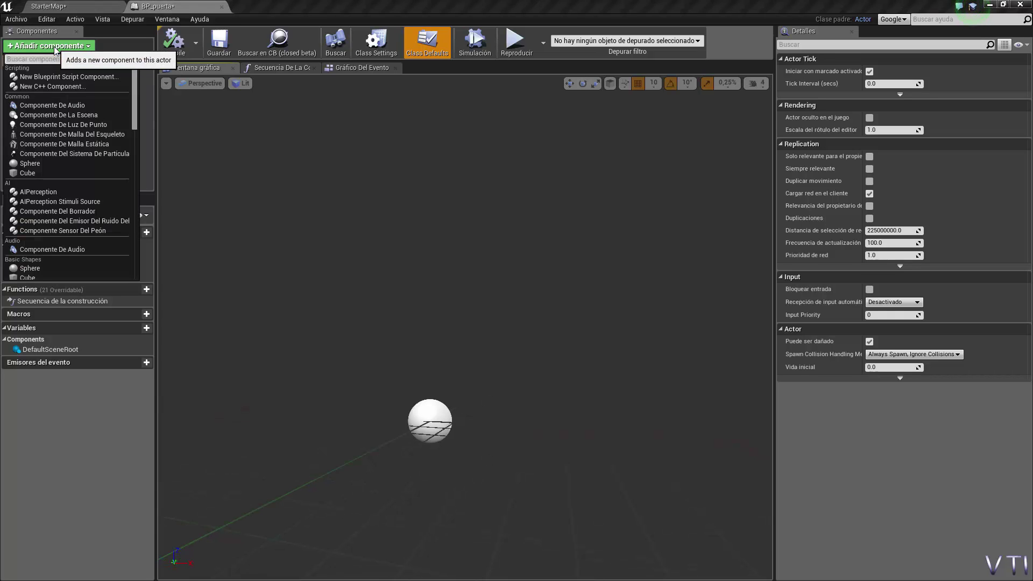
click(80, 142)
text(PuertaMesh)
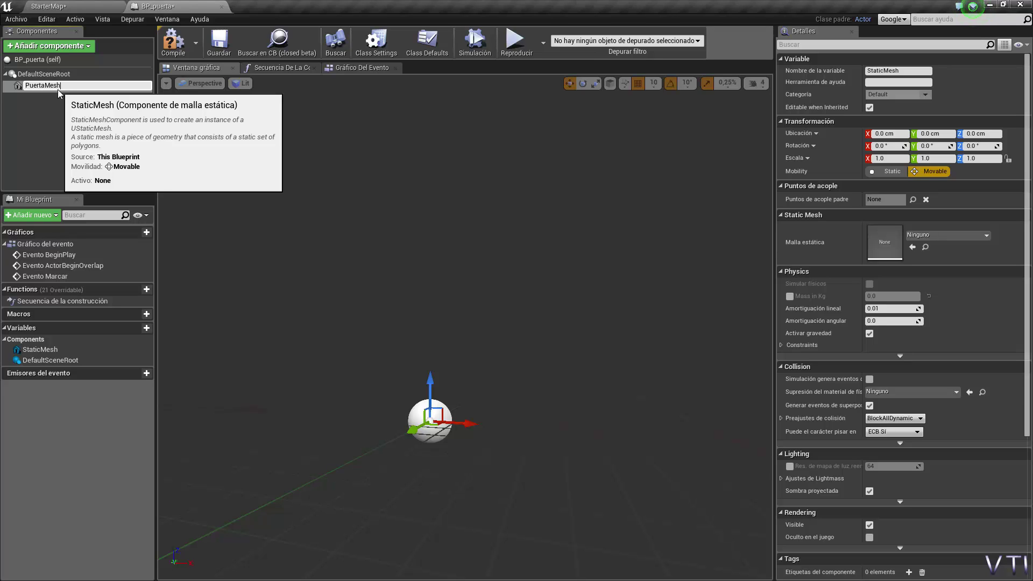
key(Return)
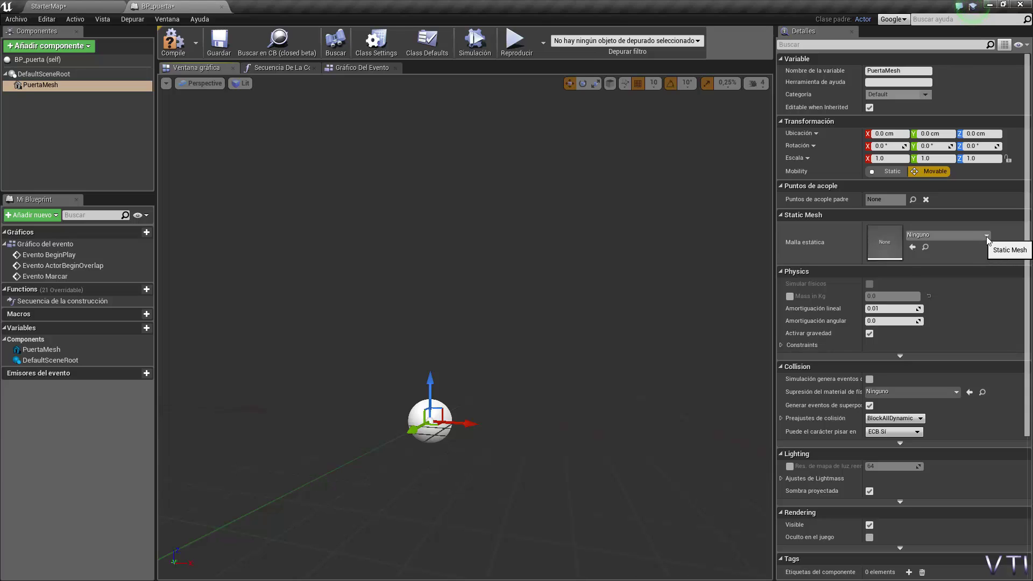
Set PuertaMesh's static mesh to SM_Door
click(986, 236)
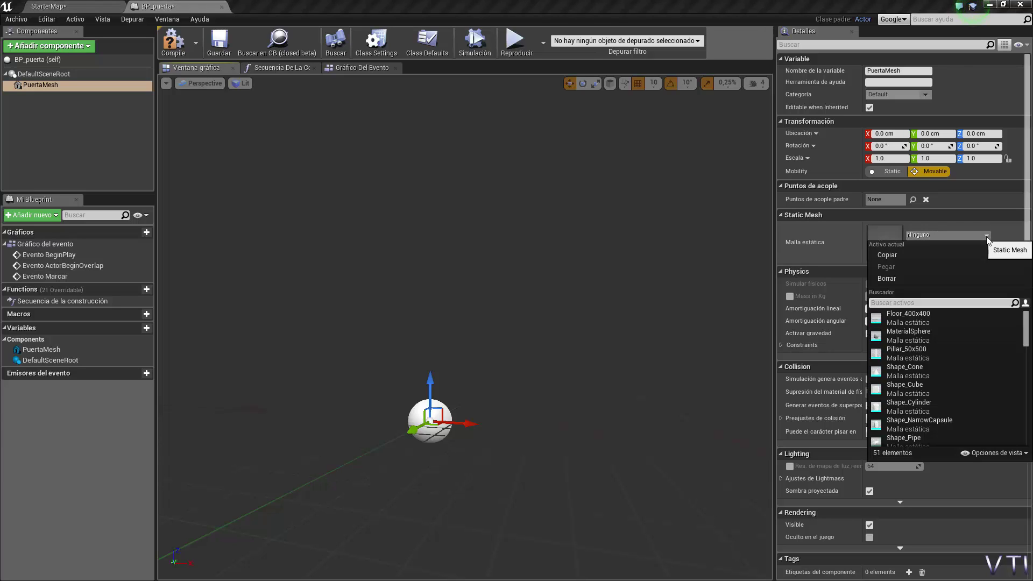
text(sm_)
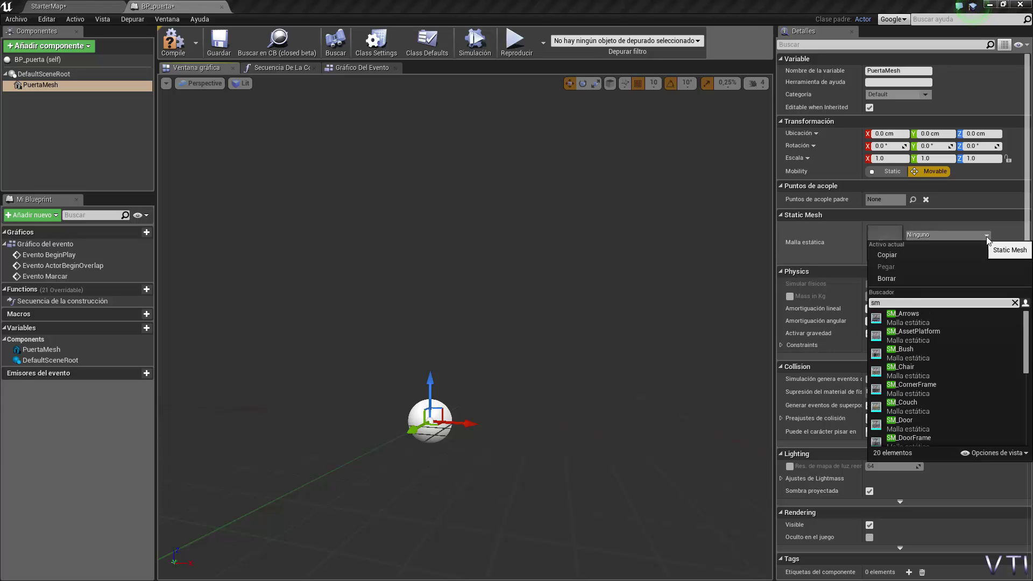
text(dor)
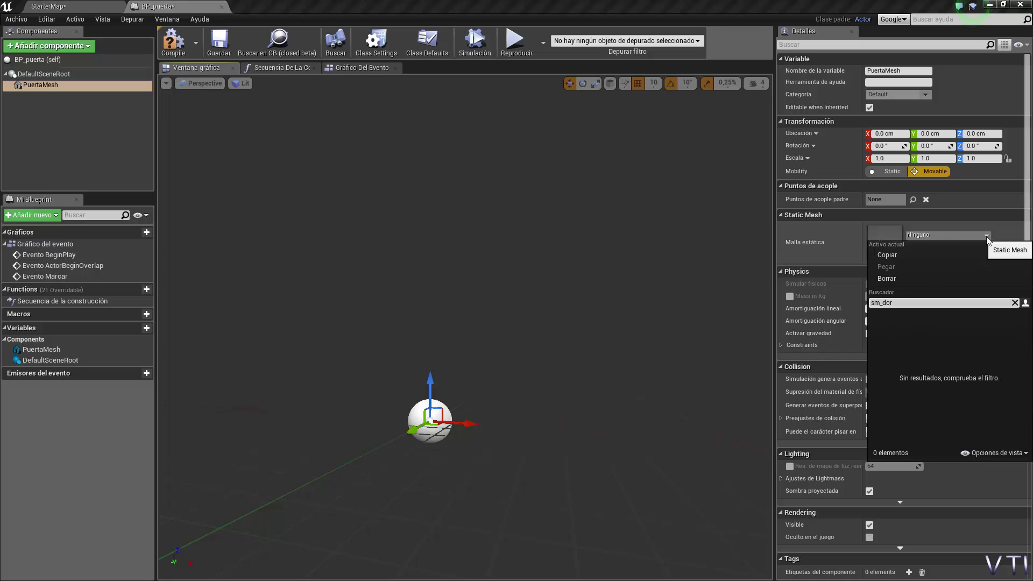
key(BackSpace)
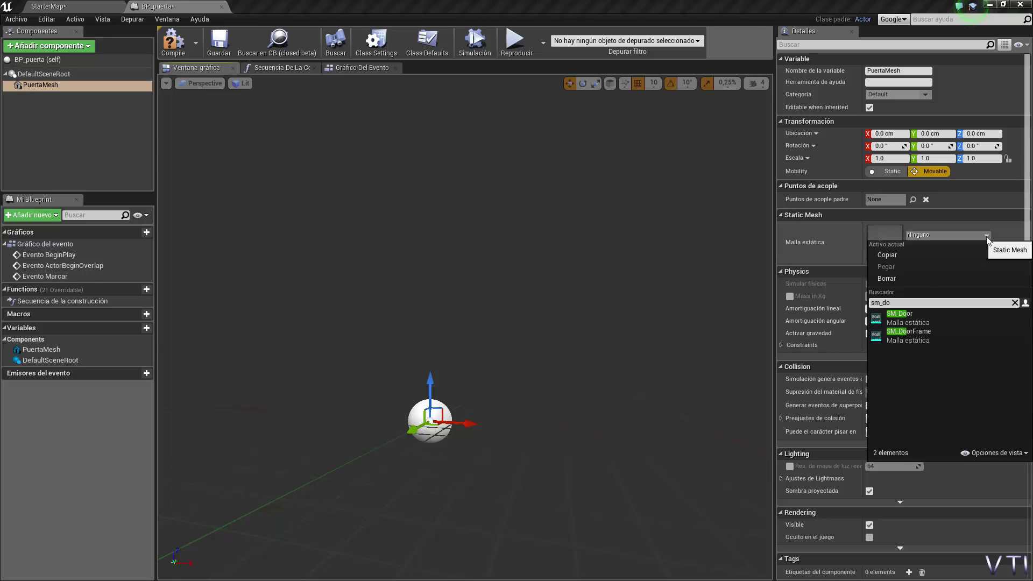
click(909, 318)
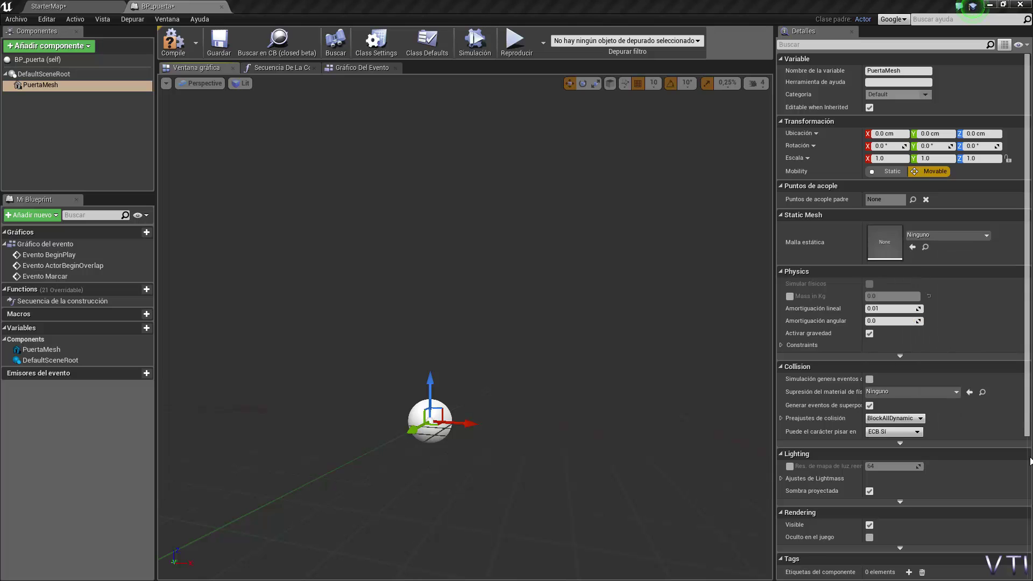
drag(544, 408, 376, 409)
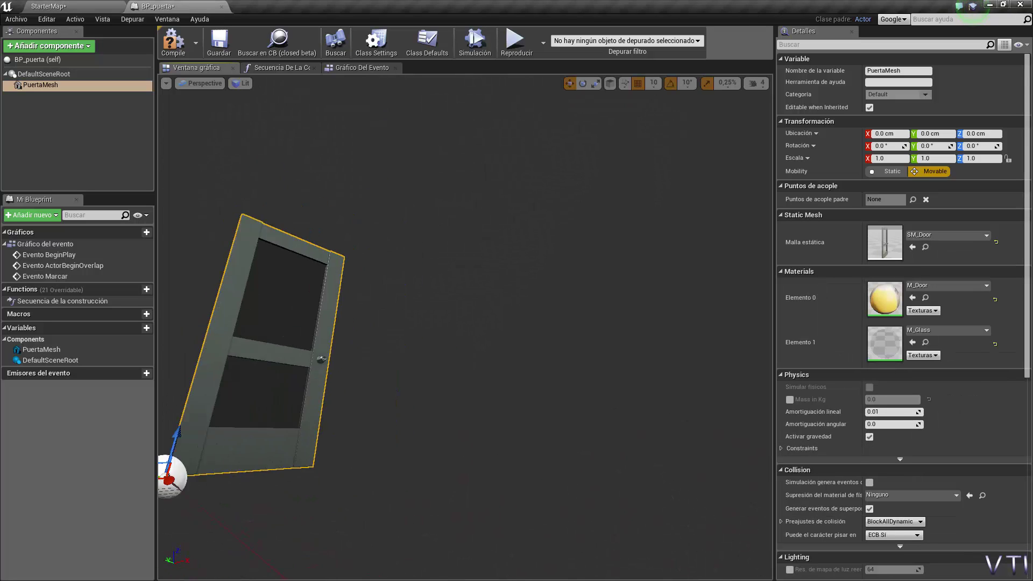
drag(544, 408, 541, 423)
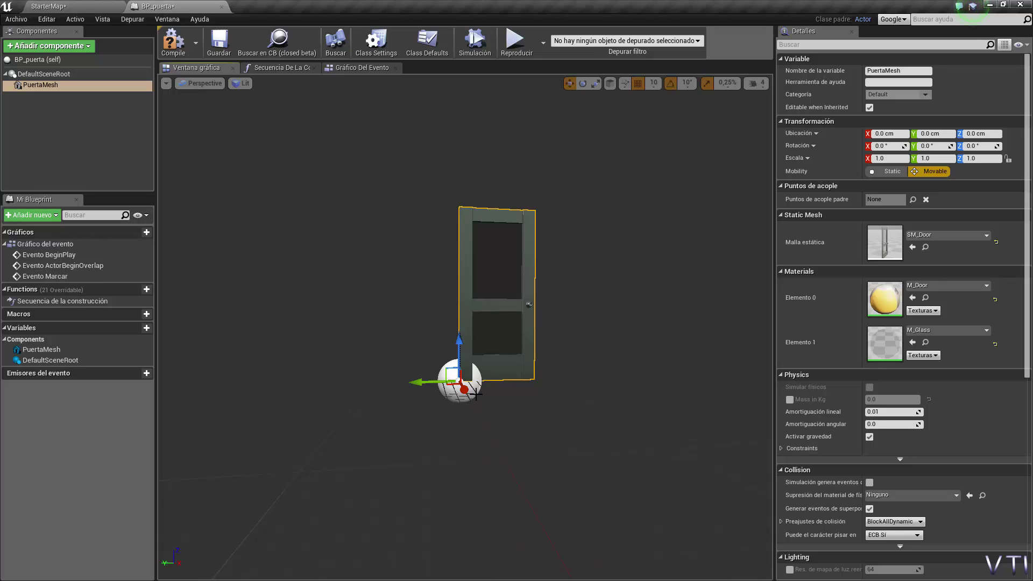
mouse_move(476, 395)
mouse_down()
mouse_move(477, 370)
mouse_move(468, 398)
mouse_up()
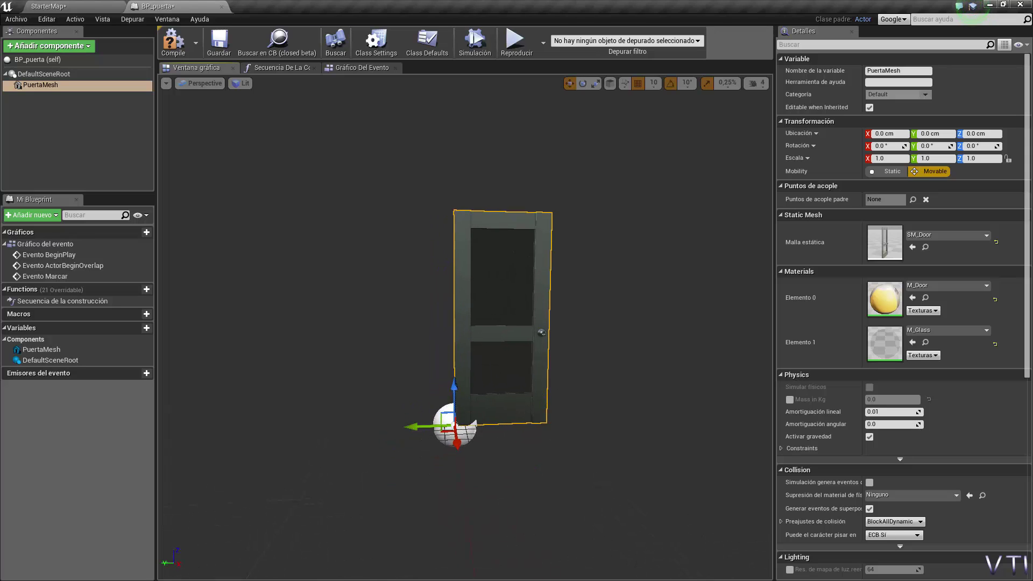
drag(538, 392, 516, 392)
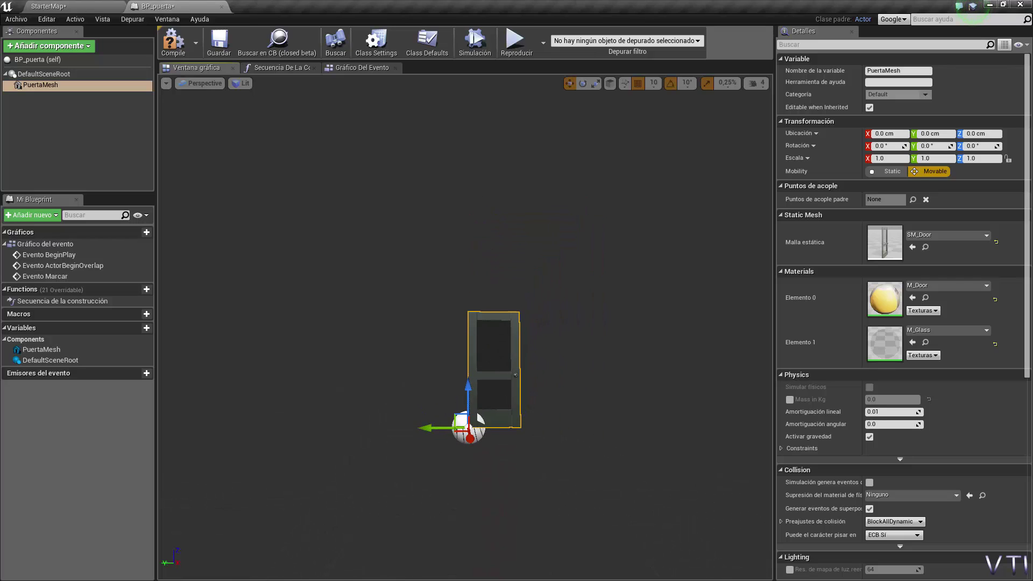
mouse_move(517, 393)
mouse_down()
mouse_move(516, 371)
mouse_move(547, 397)
mouse_move(544, 434)
mouse_move(570, 434)
mouse_up()
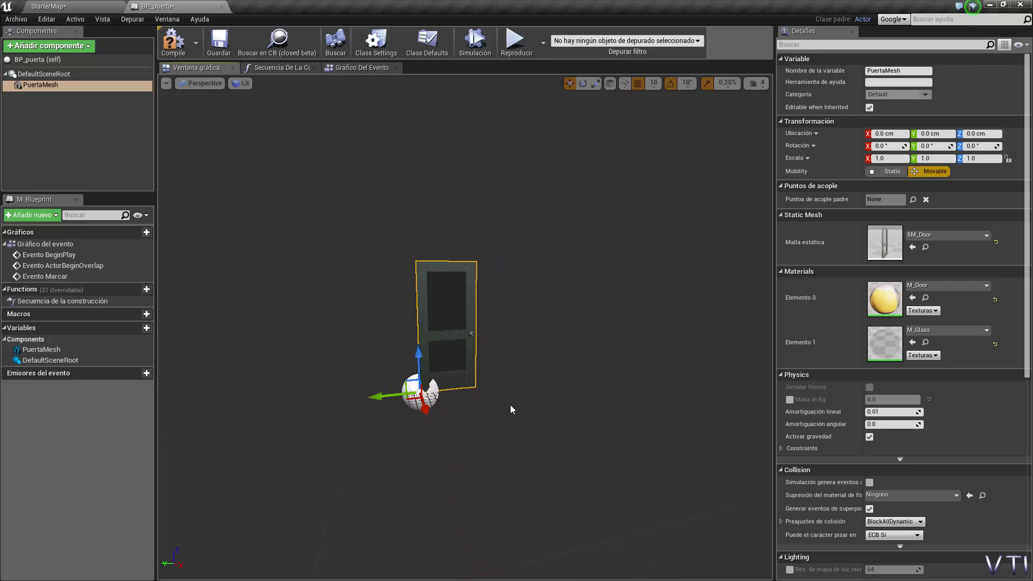
right_drag(511, 410, 527, 393)
middle_drag(480, 397, 492, 413)
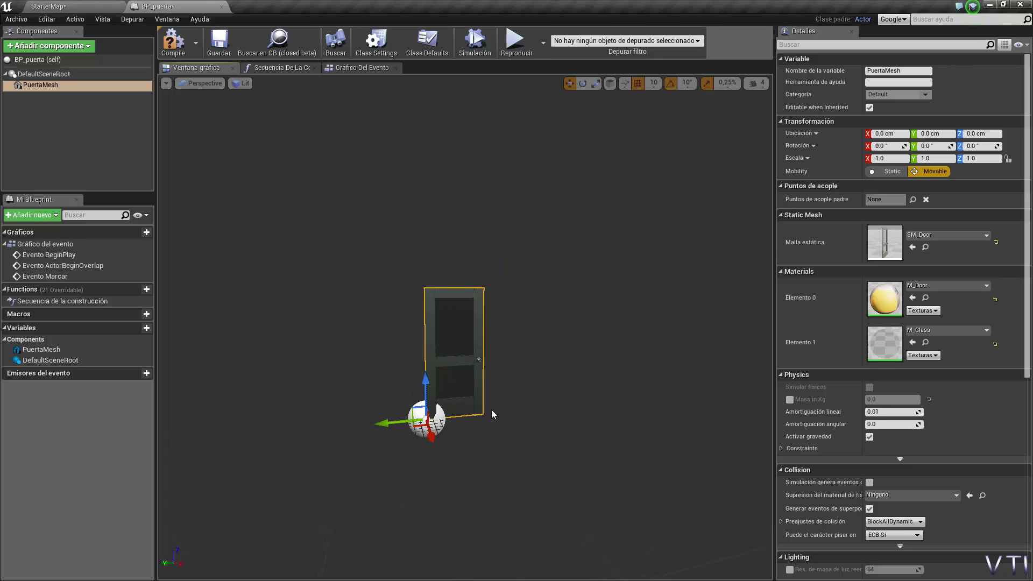
mouse_move(481, 424)
right_down()
mouse_move(490, 425)
mouse_move(463, 441)
right_up()
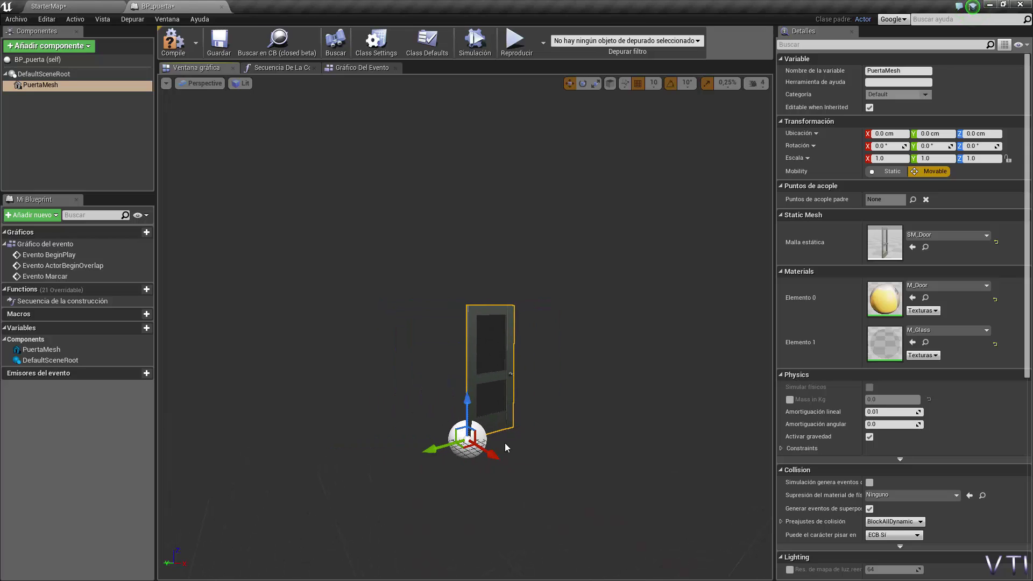
mouse_move(506, 448)
right_down()
mouse_move(478, 439)
mouse_move(501, 462)
right_up()
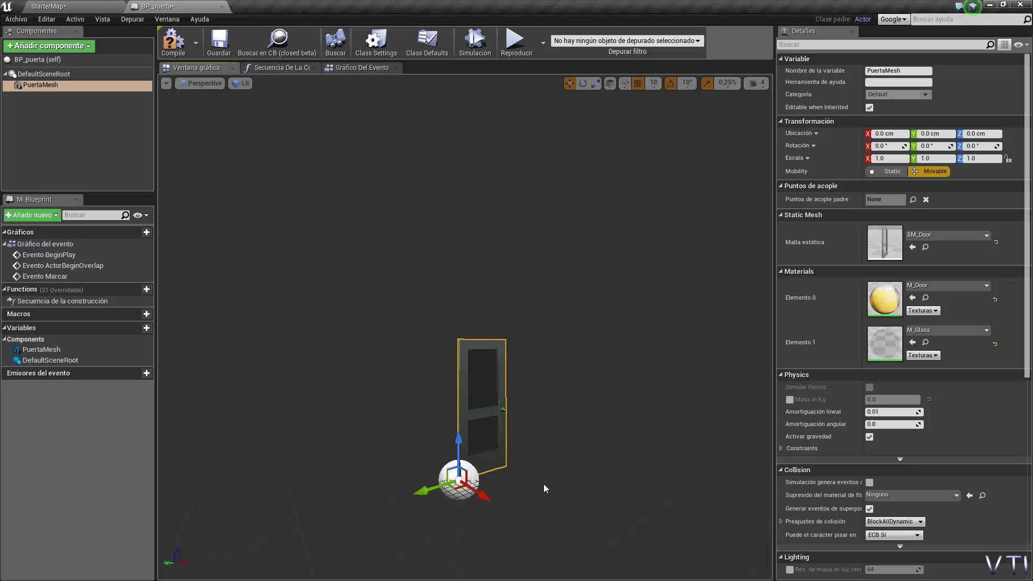
right_drag(544, 487, 554, 493)
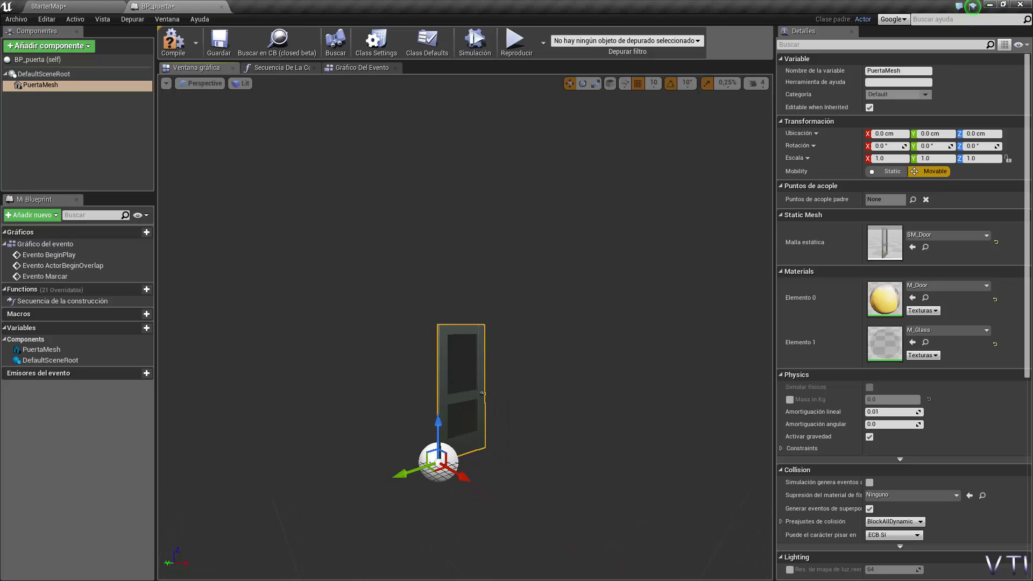
right_drag(554, 492, 573, 488)
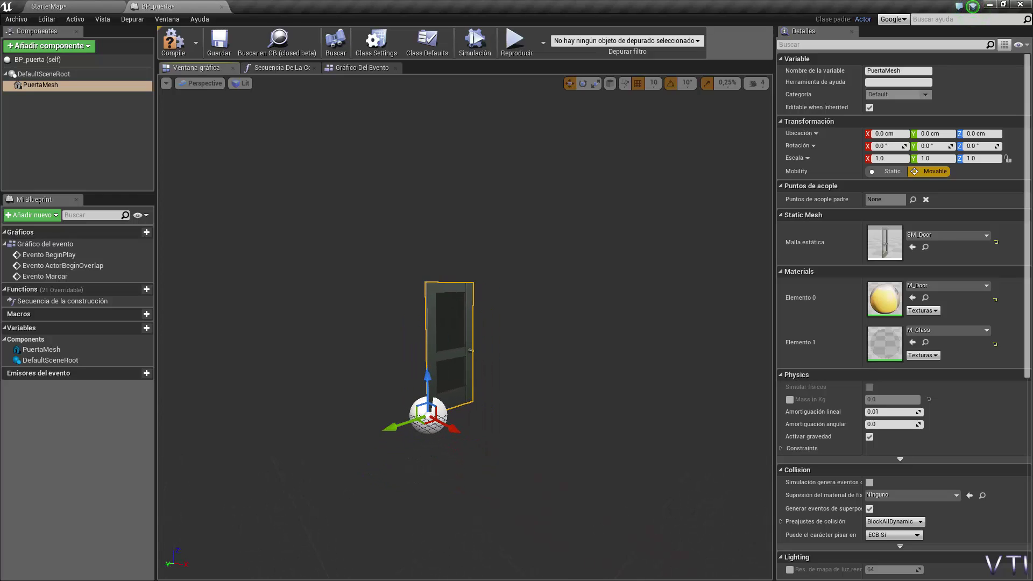
right_drag(573, 488, 554, 506)
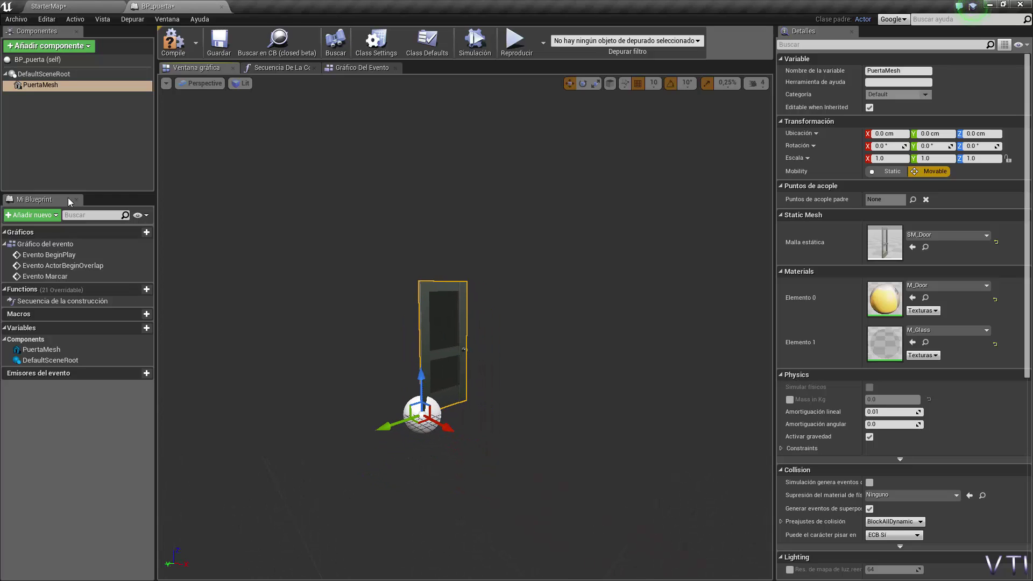
Add a Box Collision component to BP_puerta
click(64, 49)
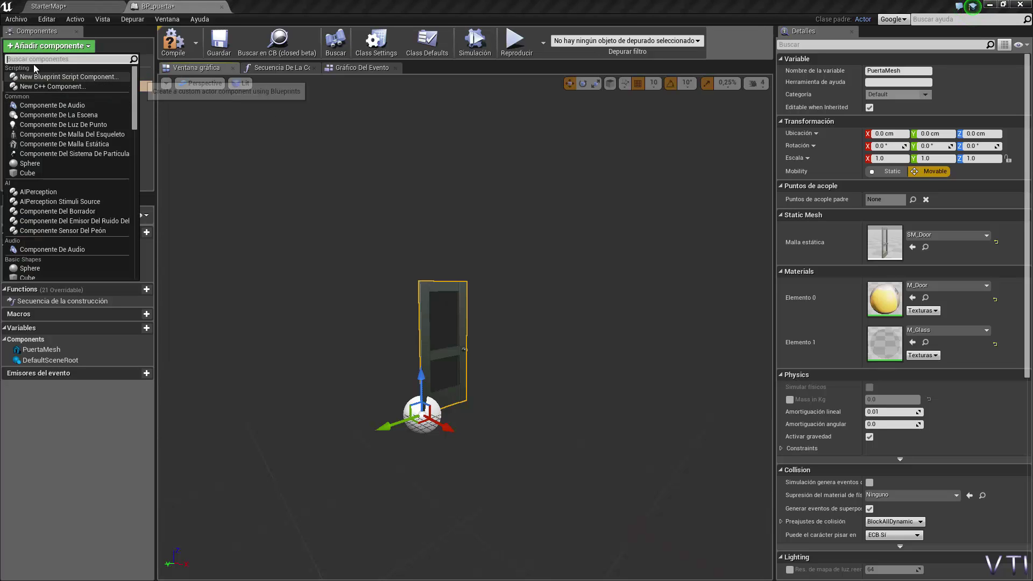
text(col)
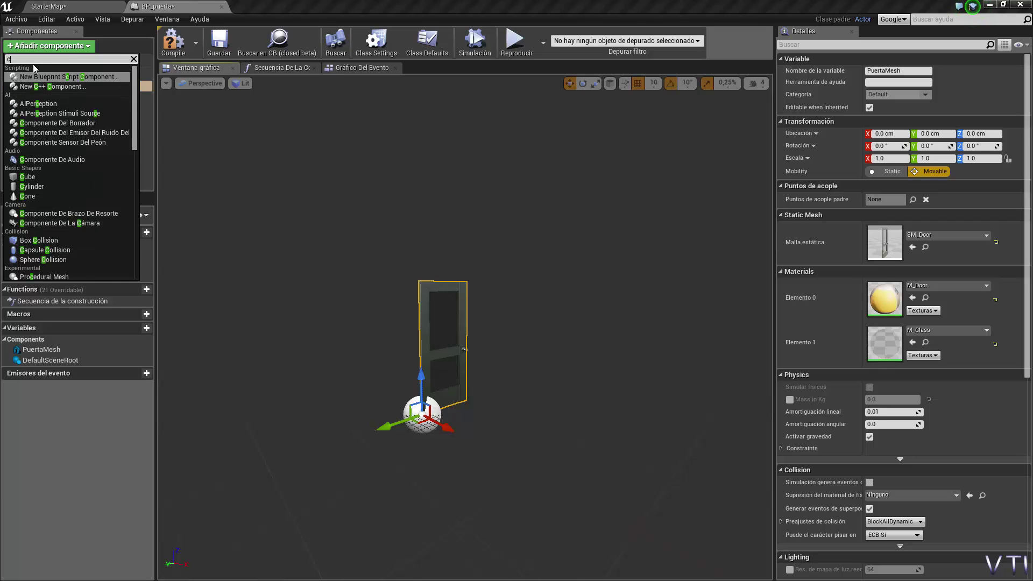
key(Return)
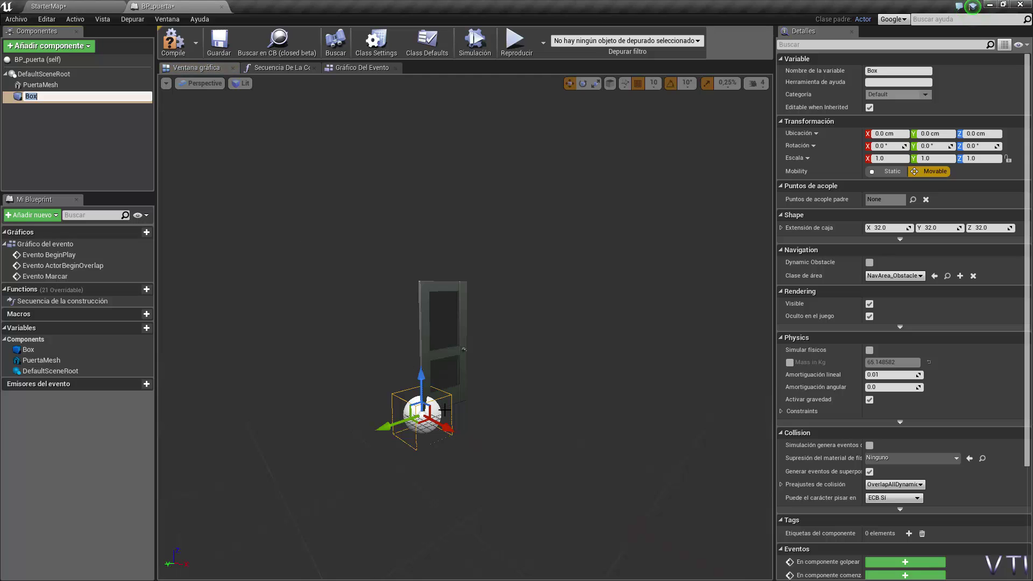
Move the Box 40 cm along Y toward the door
mouse_move(293, 221)
right_down()
mouse_move(269, 237)
mouse_move(258, 226)
mouse_move(280, 215)
right_up()
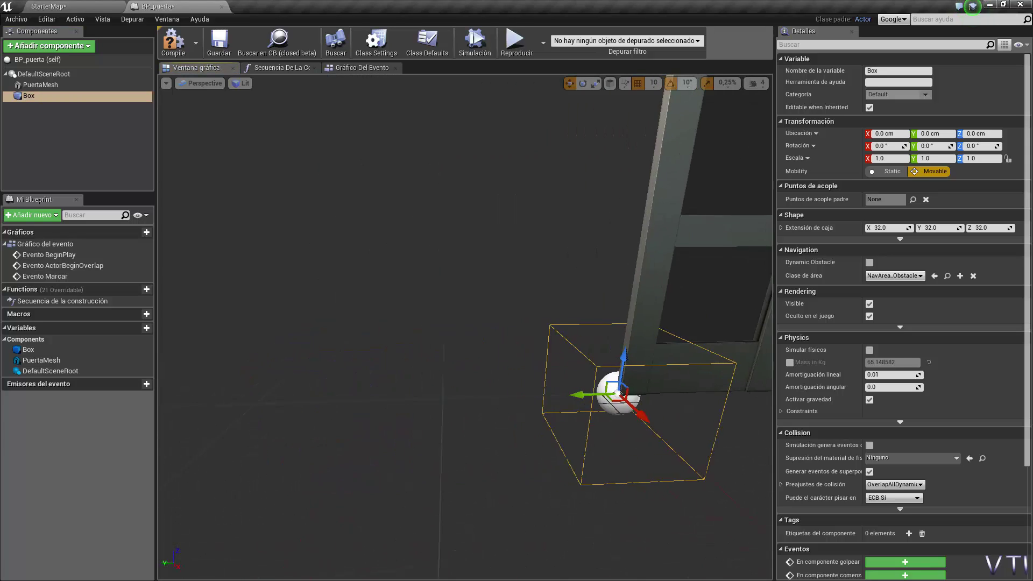
right_drag(487, 438, 526, 389)
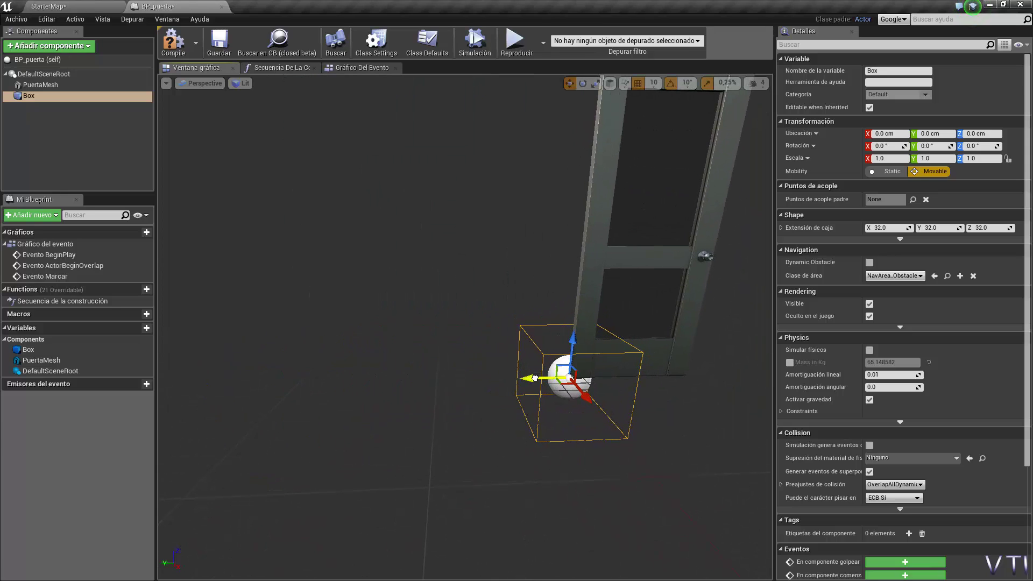
drag(534, 378, 581, 378)
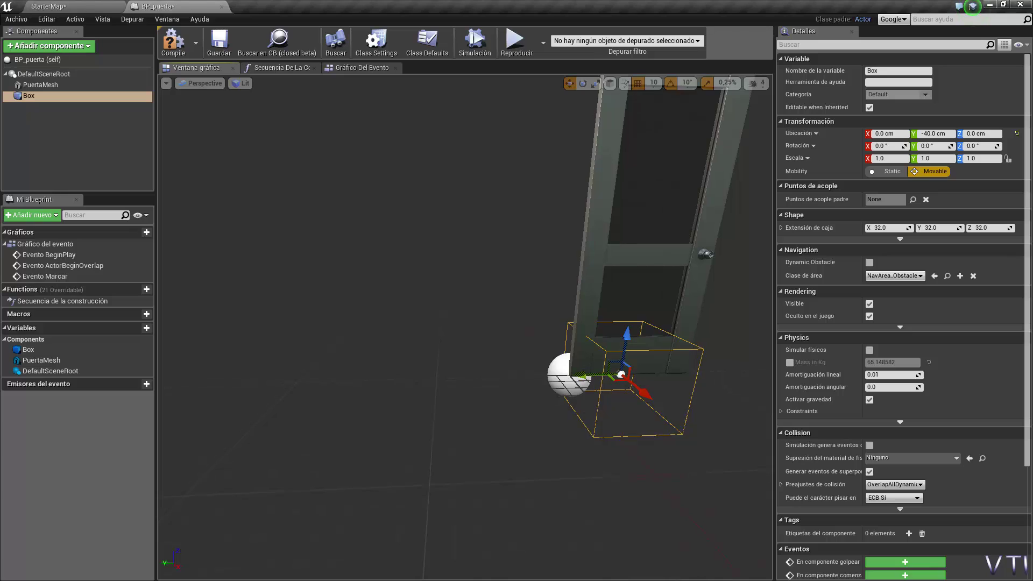
right_drag(264, 122, 291, 140)
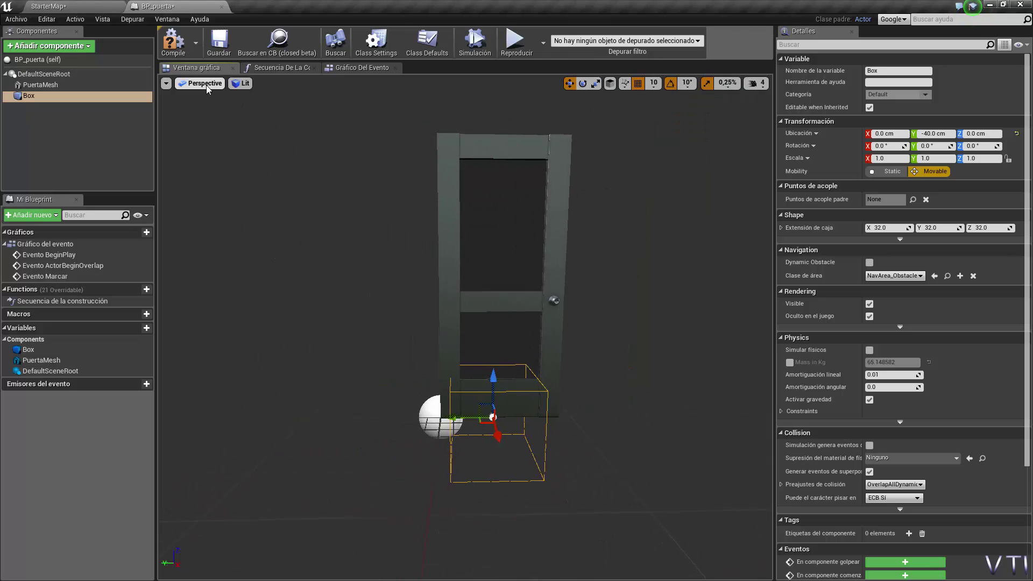
click(205, 84)
In the Right orthographic view, move the Box to Y -50 cm and Z 100 cm
click(217, 155)
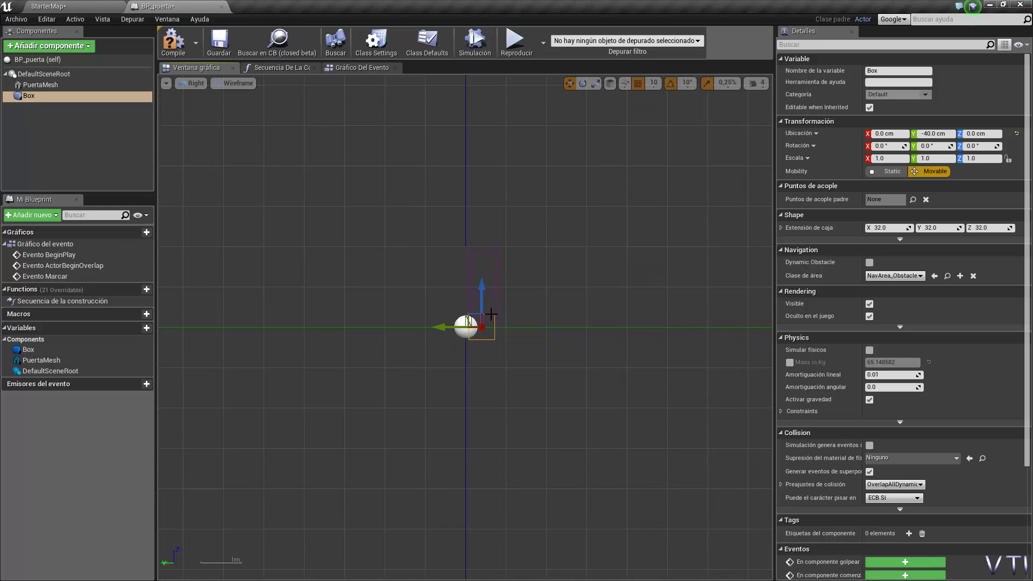
key(f)
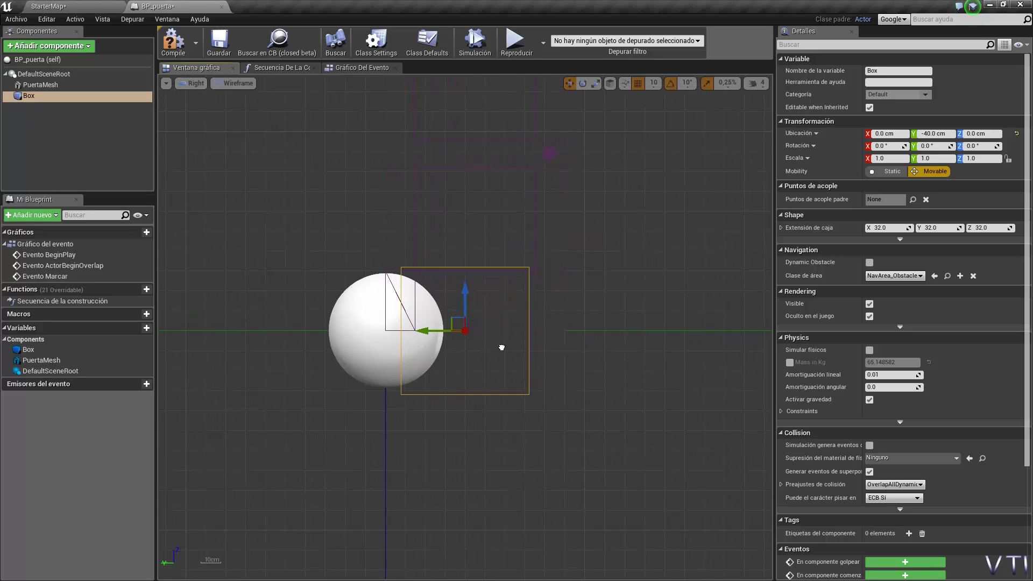
right_drag(500, 347, 513, 500)
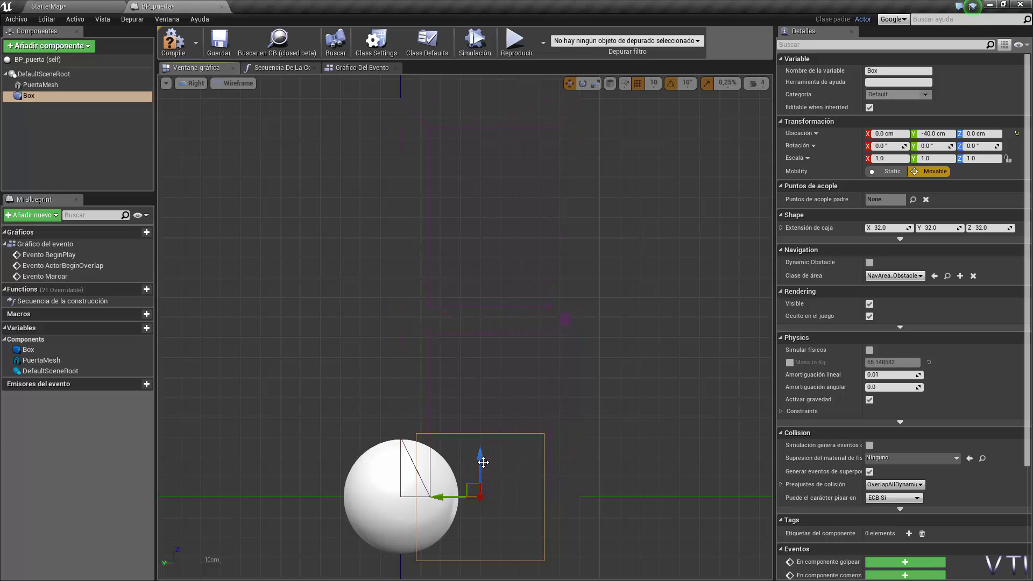
mouse_move(453, 499)
mouse_down()
mouse_move(471, 500)
mouse_move(488, 461)
mouse_up()
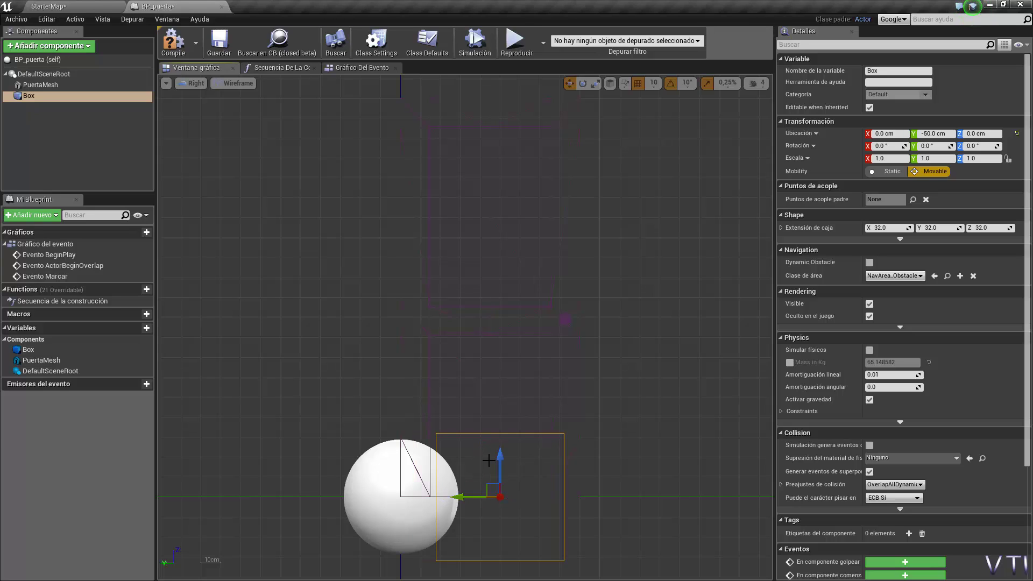
key(e)
key(r)
key(w)
drag(501, 467, 500, 90)
key(r)
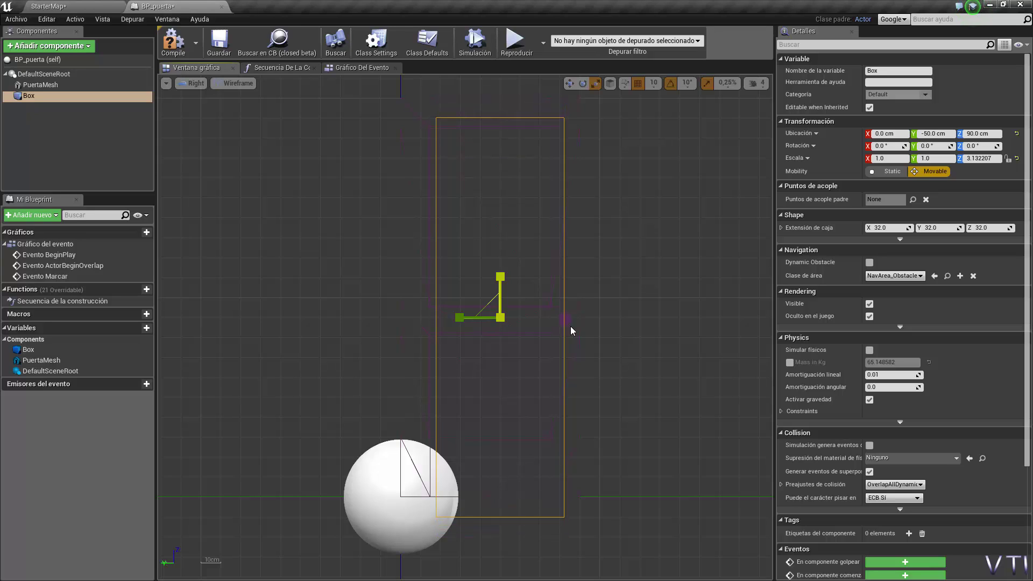
key(w)
drag(500, 284, 501, 264)
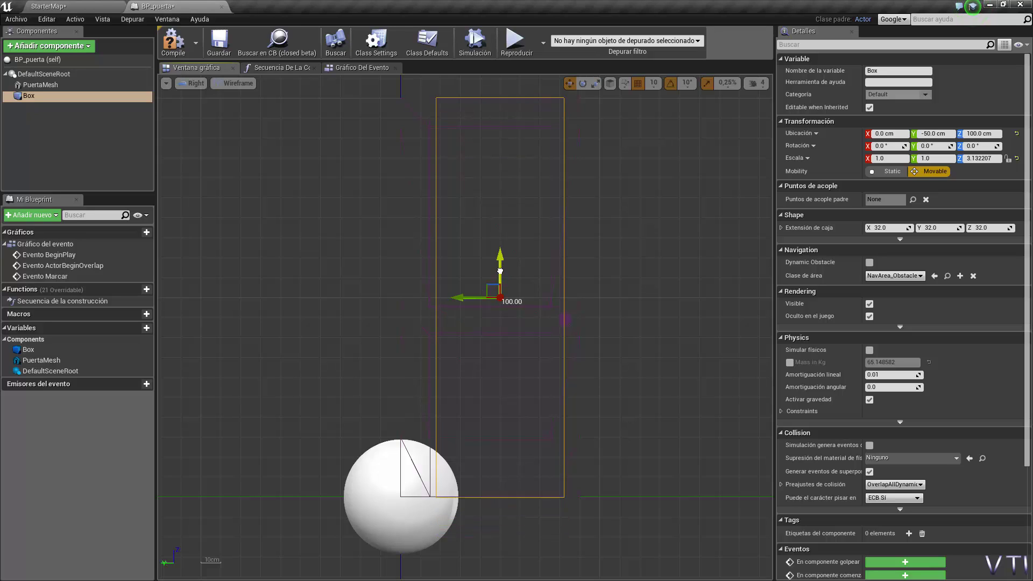
Scale the Box to about 1.52 in Y and 3.13 in Z
key(r)
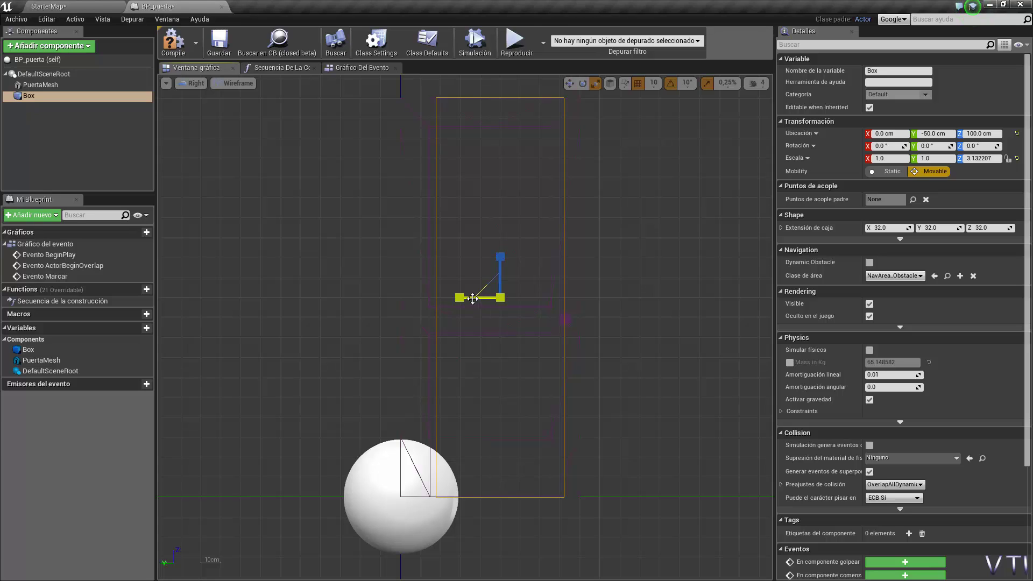
drag(459, 297, 452, 297)
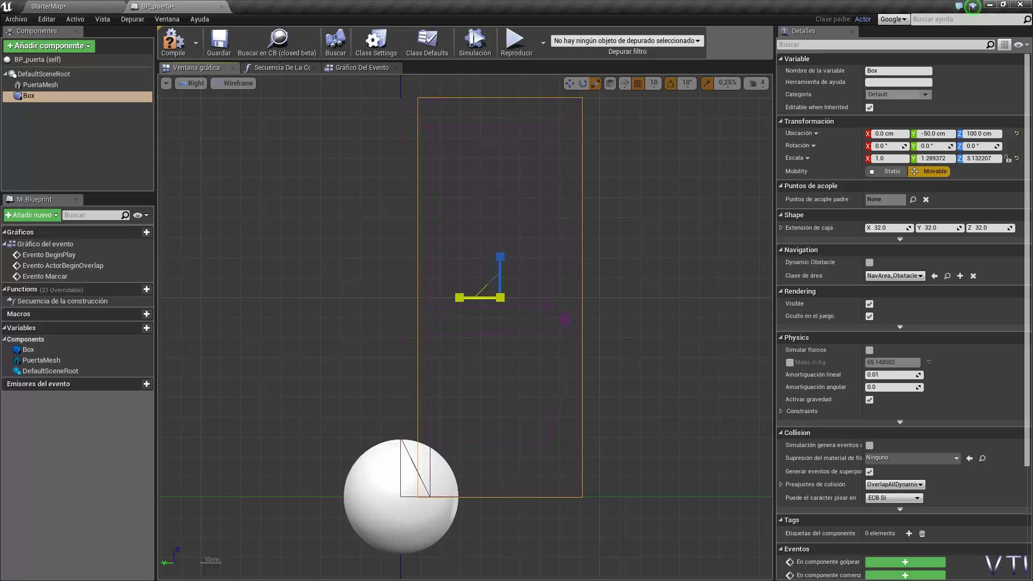
drag(459, 297, 130, 50)
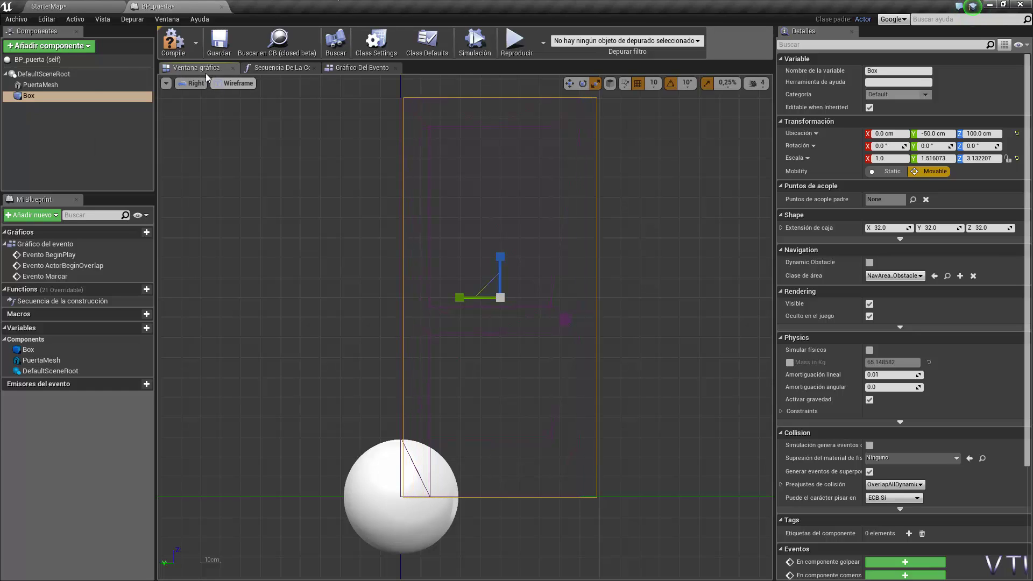
click(235, 84)
click(194, 83)
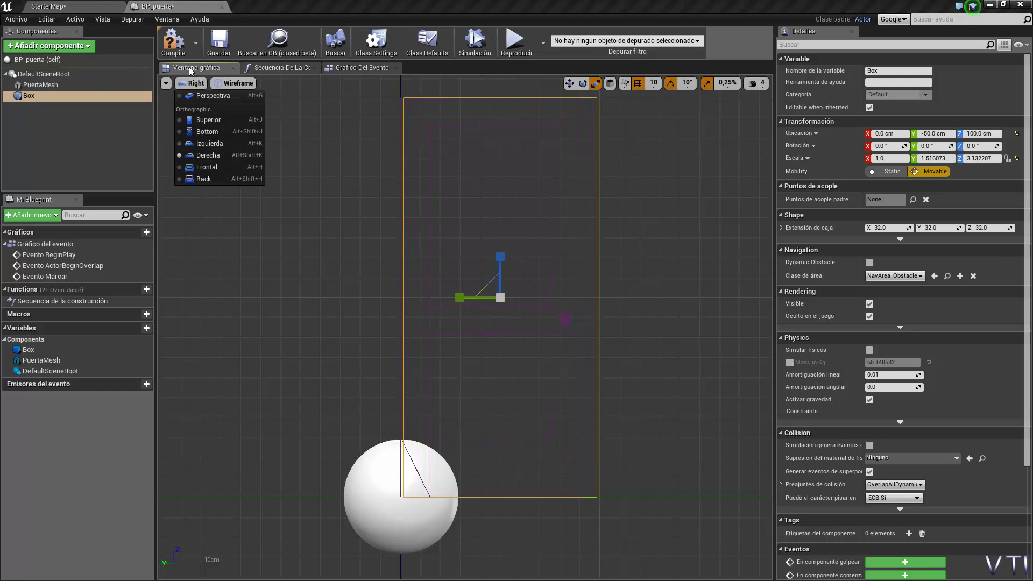
In Perspective view, scale the Box to about 3.49 along X and compile BP_puerta
click(186, 83)
click(186, 83)
click(198, 95)
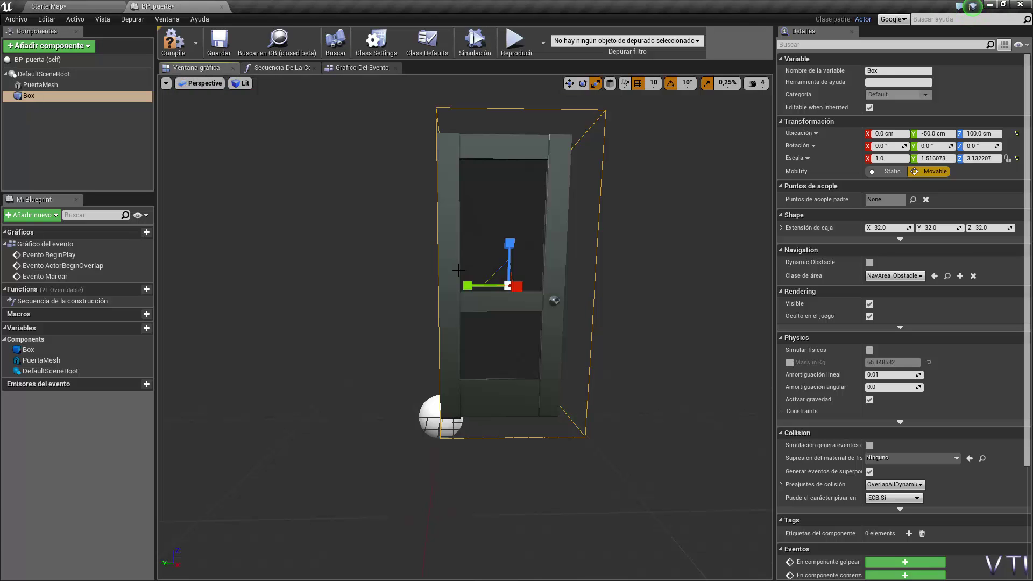
mouse_move(428, 317)
mouse_down()
mouse_move(334, 317)
mouse_move(511, 255)
mouse_move(619, 253)
mouse_up()
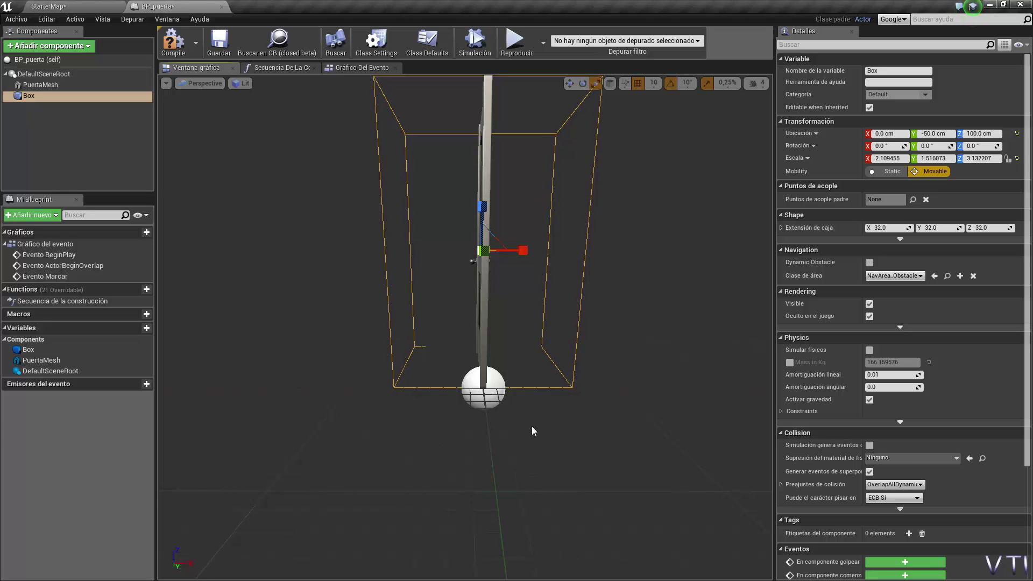
mouse_move(531, 427)
mouse_down()
mouse_move(592, 425)
mouse_move(490, 264)
mouse_move(548, 266)
mouse_up()
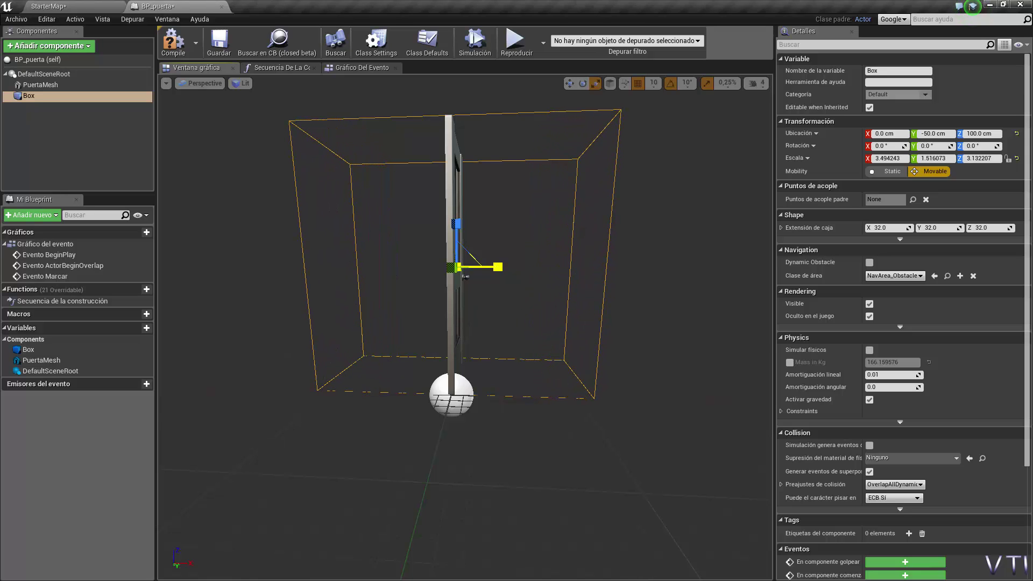
mouse_move(486, 531)
mouse_down()
mouse_move(484, 560)
mouse_move(468, 538)
mouse_up()
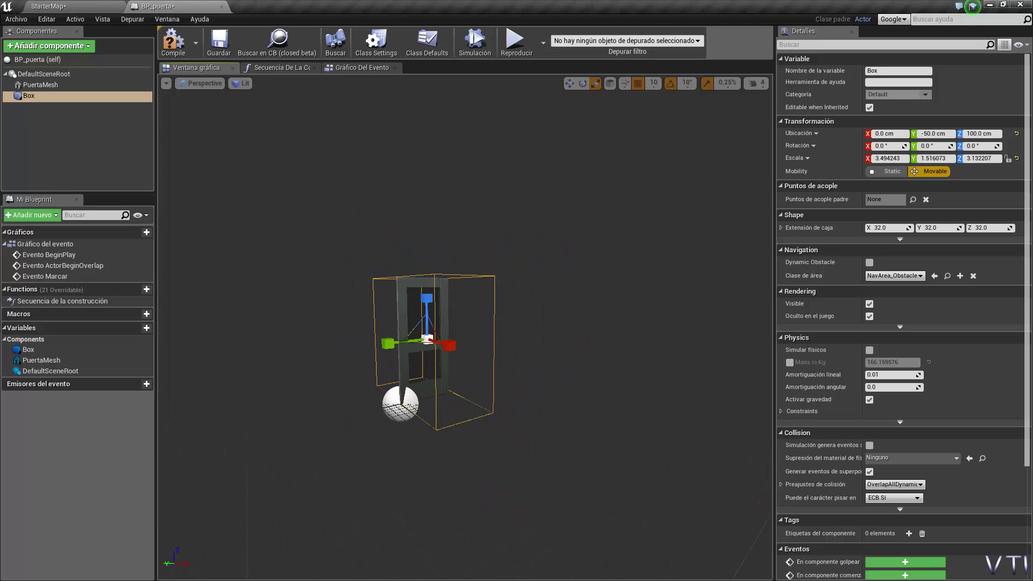
drag(411, 406, 410, 415)
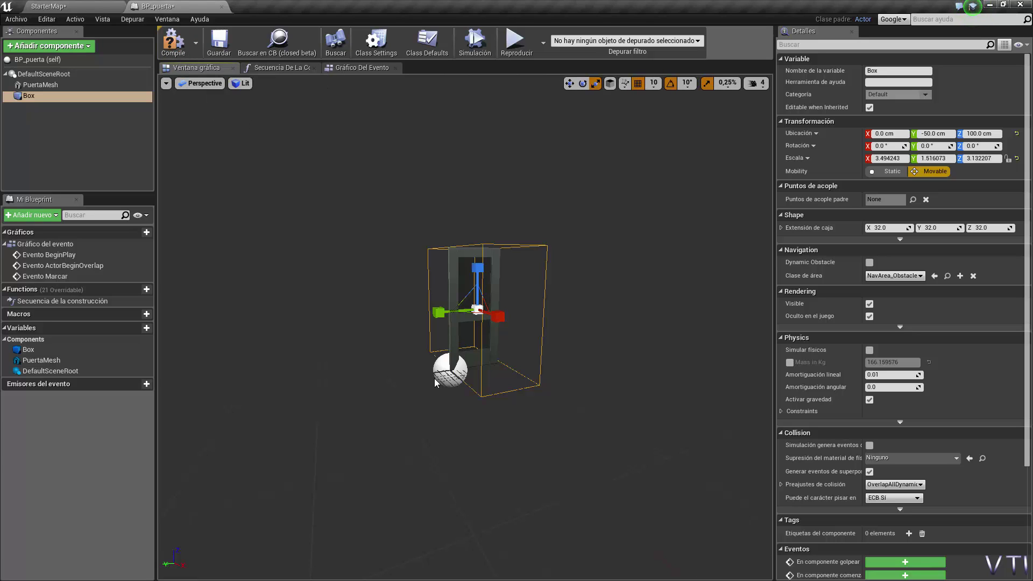
mouse_move(437, 383)
mouse_down()
mouse_move(425, 371)
mouse_move(409, 377)
mouse_move(383, 334)
mouse_up()
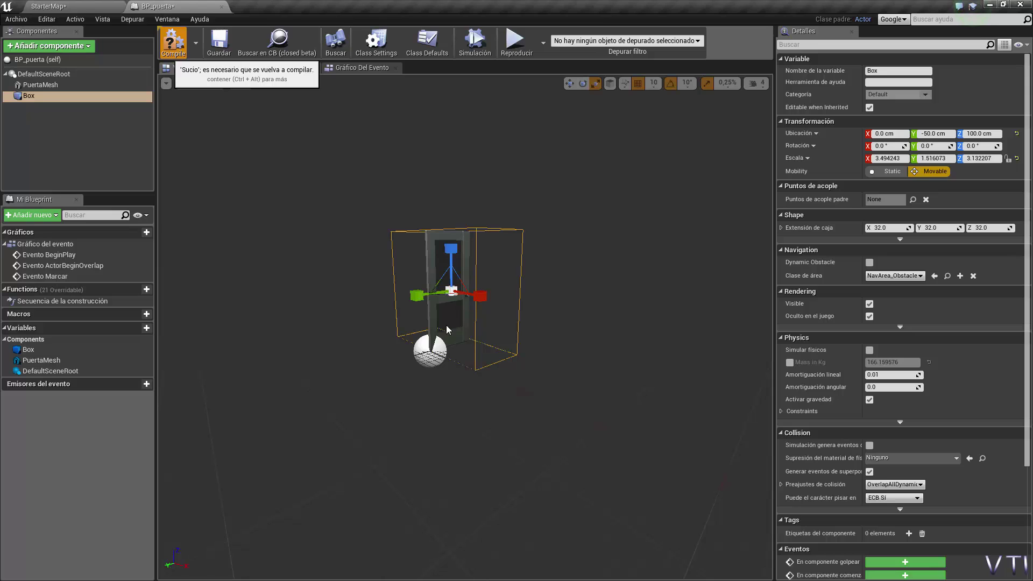
key(F7)
drag(640, 339, 624, 323)
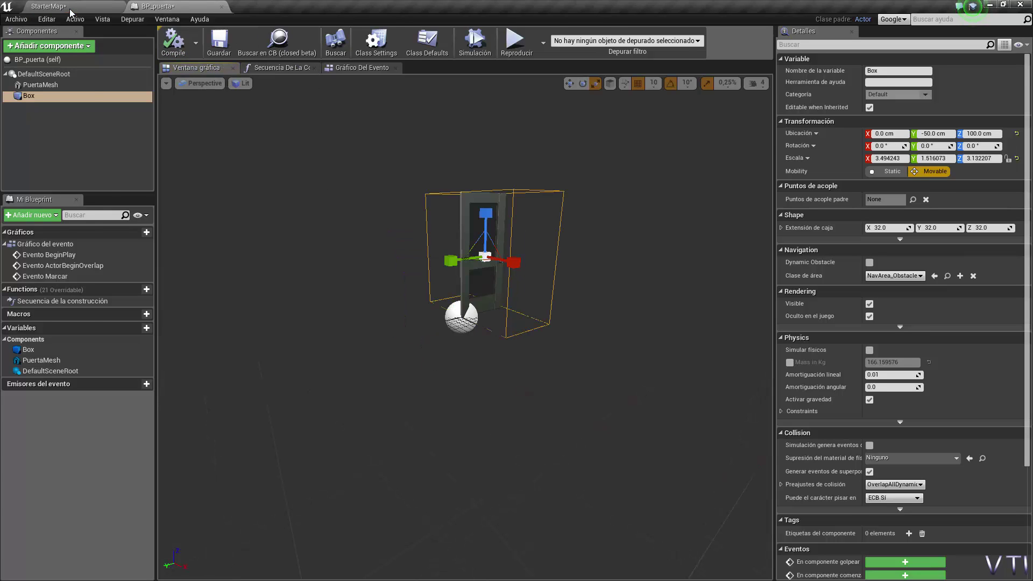
Switch to the StarterMap level, move the view toward the doorway, and save all levels and assets
click(70, 9)
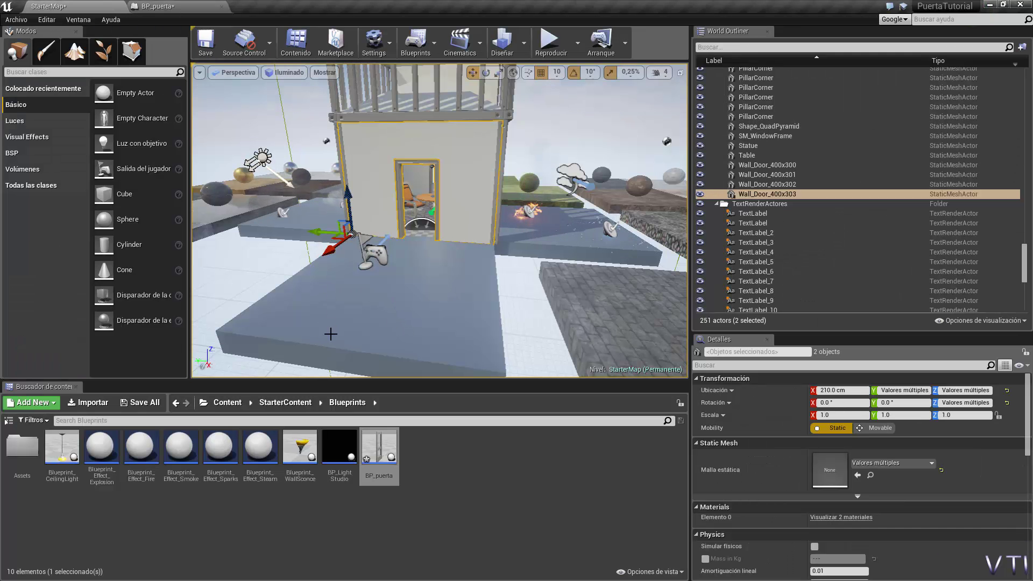
drag(439, 269, 457, 237)
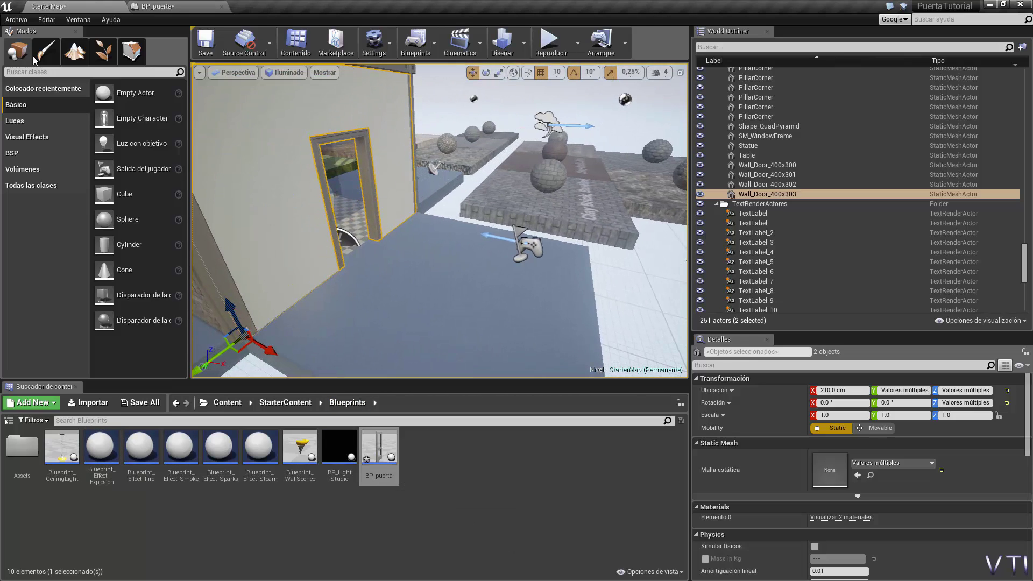
click(16, 21)
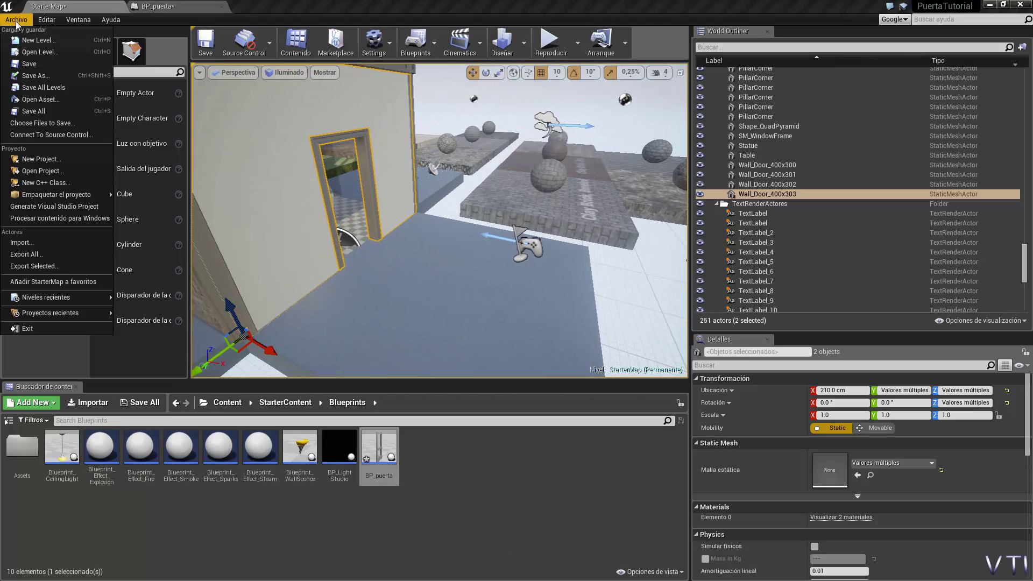
click(47, 113)
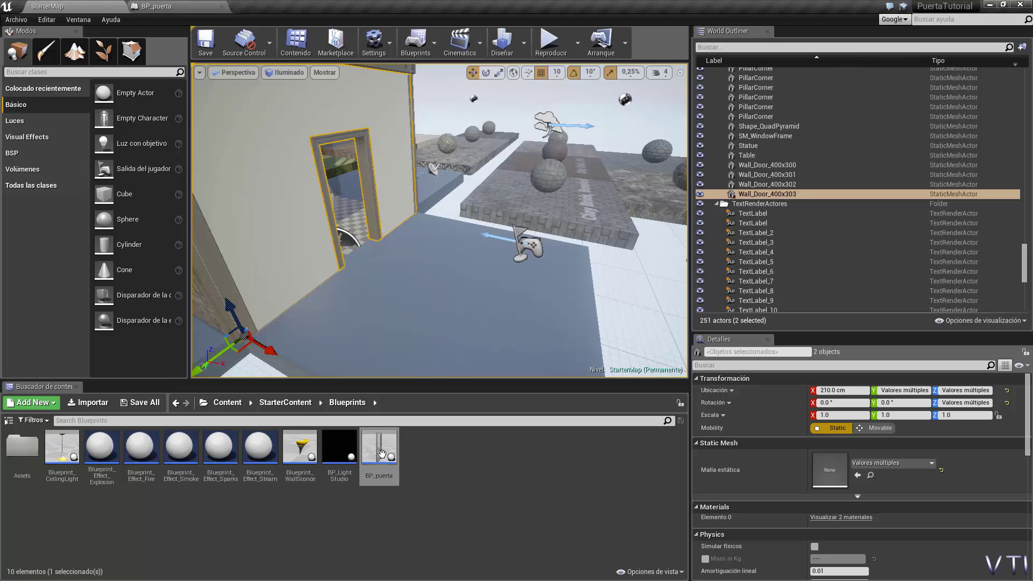
Drop BP_puerta into the level, frame it, and move it along Y to 40 cm
mouse_move(382, 454)
mouse_down()
mouse_move(343, 265)
mouse_move(358, 266)
mouse_up()
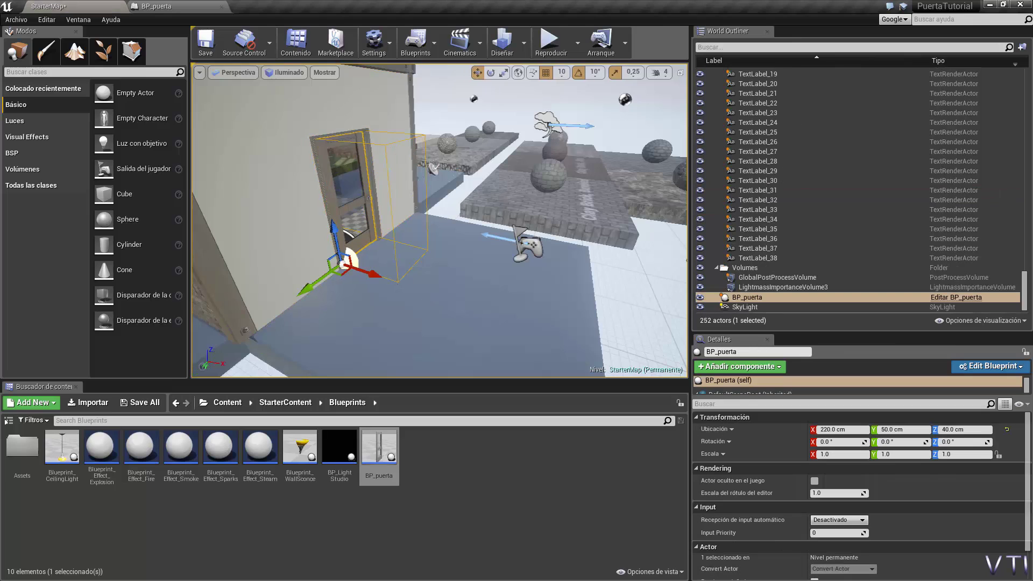
key(f)
scroll(332, 294, up, 4)
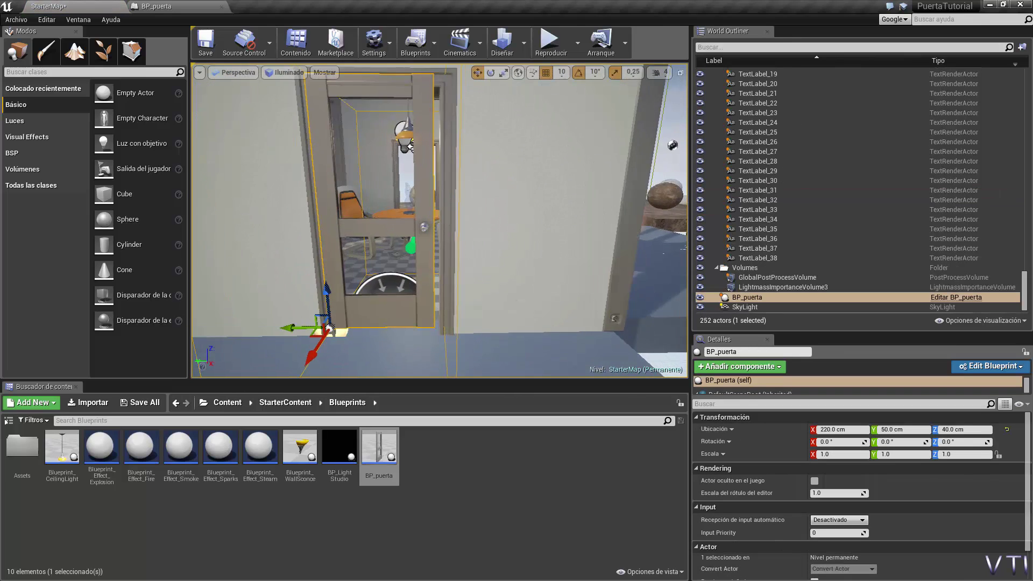
scroll(332, 294, down, 2)
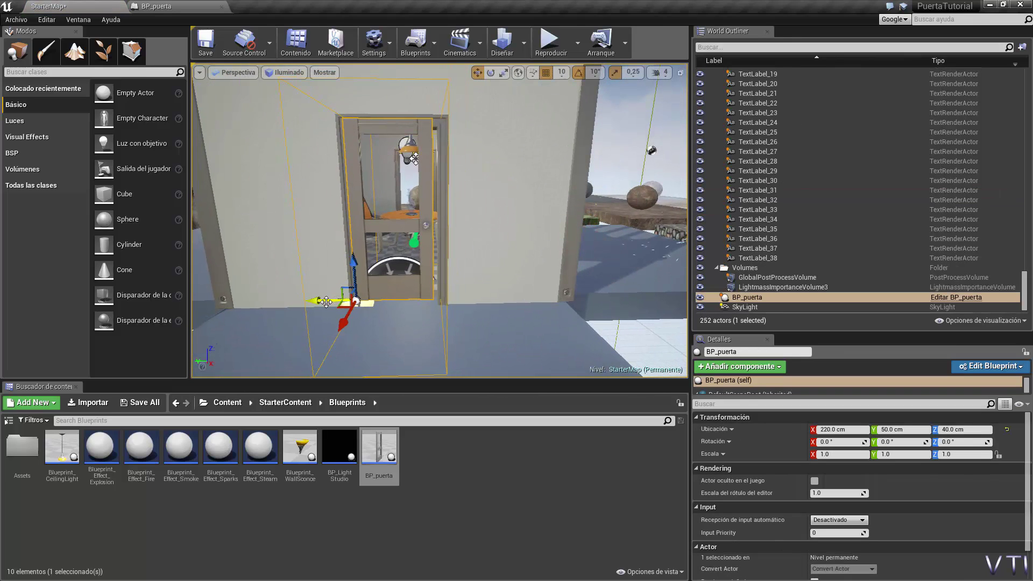
drag(329, 301, 333, 301)
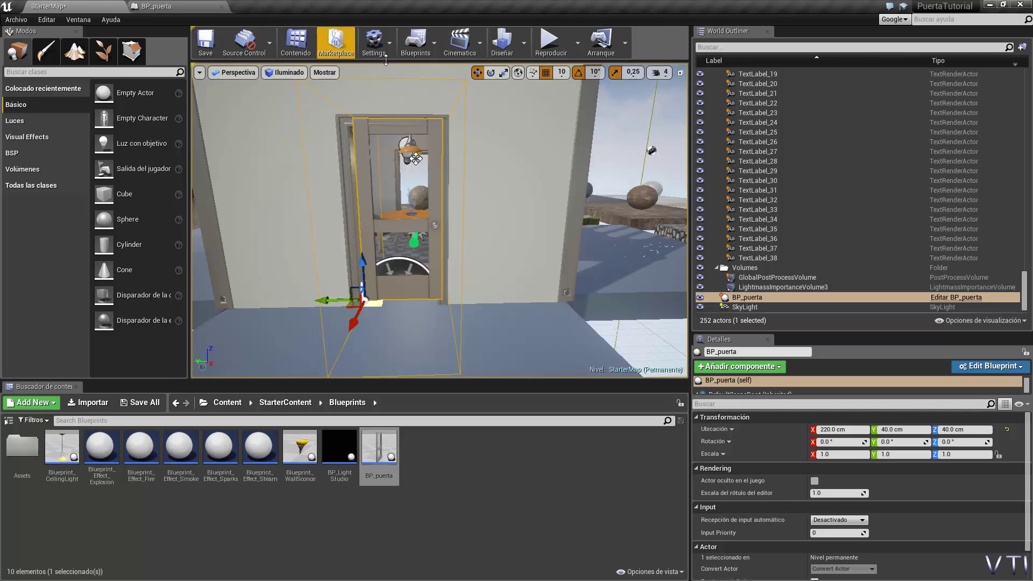
Set the position grid snap to 5, then move the door to Y 45 and Z 35 cm
click(562, 77)
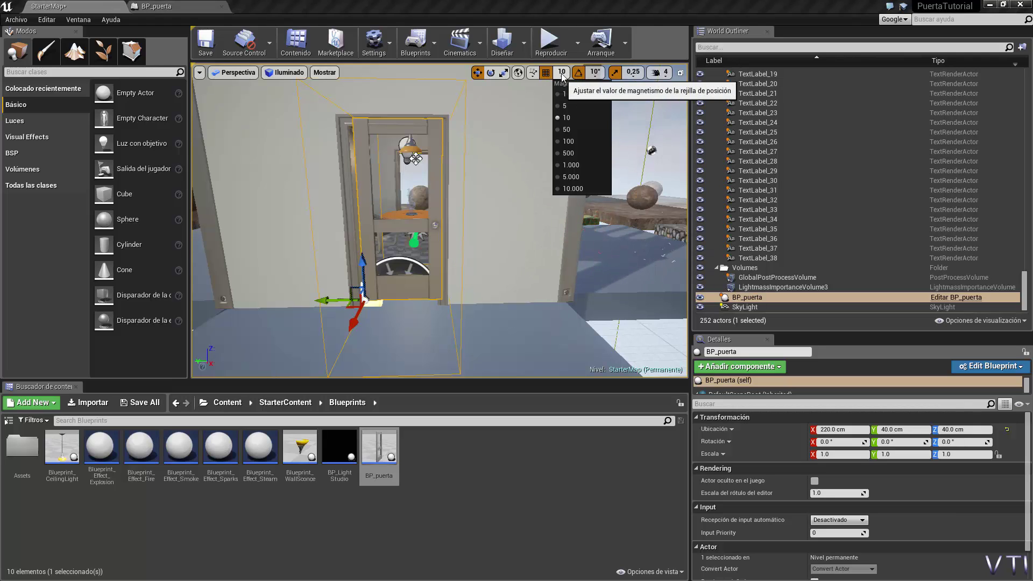
click(572, 104)
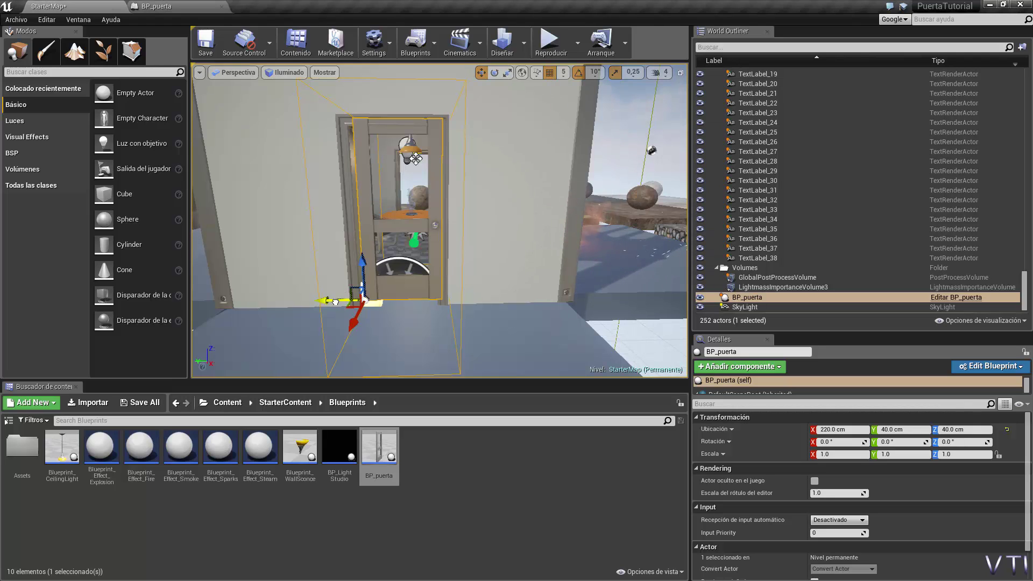
drag(335, 302, 333, 301)
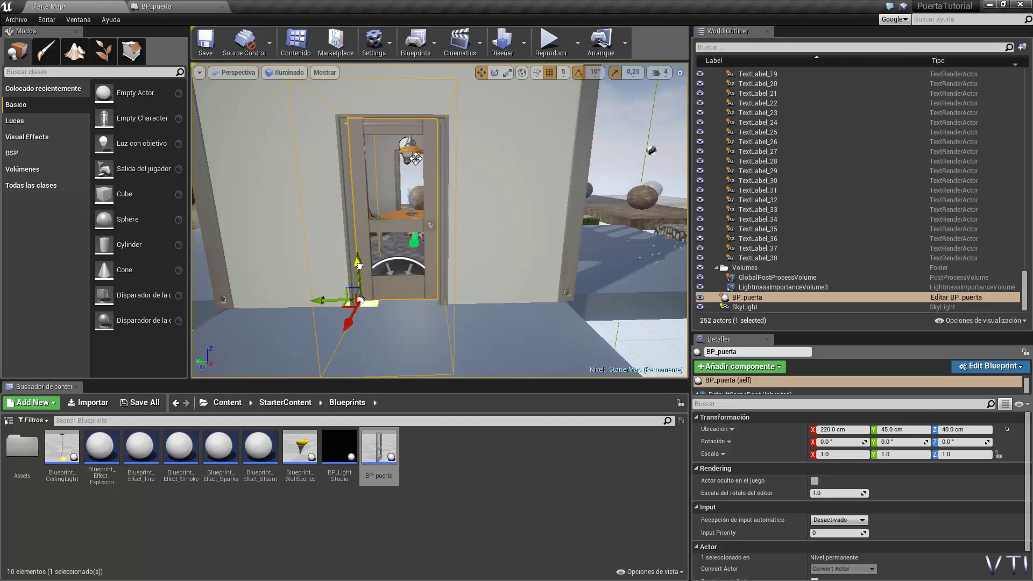
drag(359, 265, 360, 268)
mouse_move(439, 221)
right_down()
mouse_move(376, 226)
mouse_move(441, 226)
right_up()
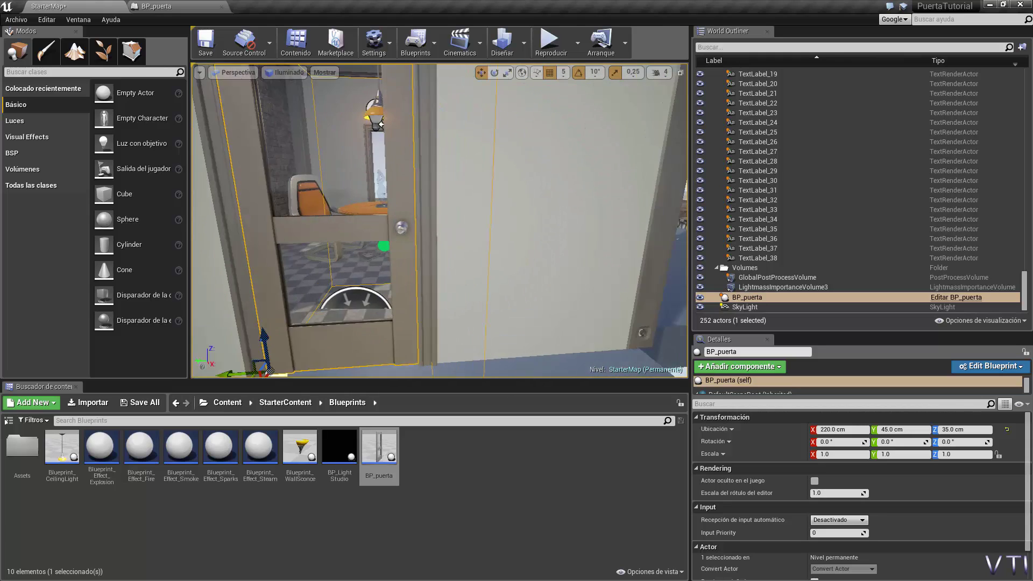
right_drag(472, 304, 470, 304)
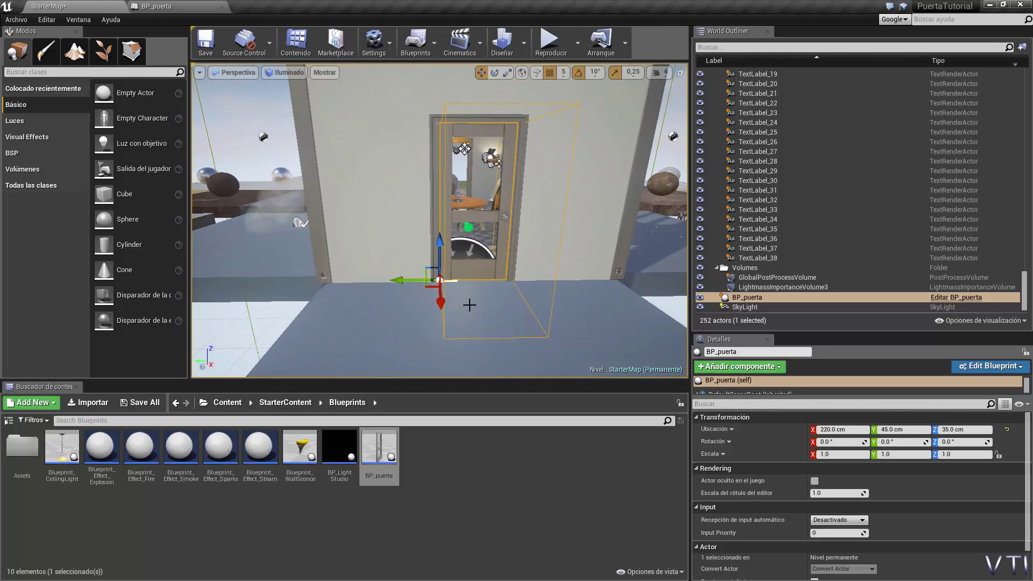
mouse_move(400, 264)
right_down()
mouse_move(376, 264)
mouse_move(419, 263)
mouse_move(377, 263)
right_up()
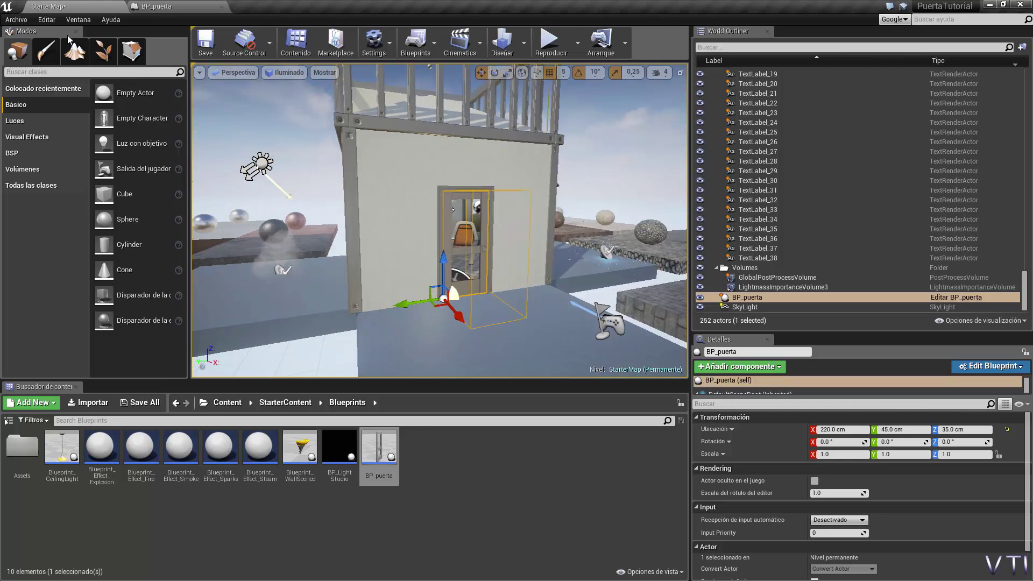
Open Project Settings (Ajustes del proyecto) to its Input (Entrada) section
click(20, 21)
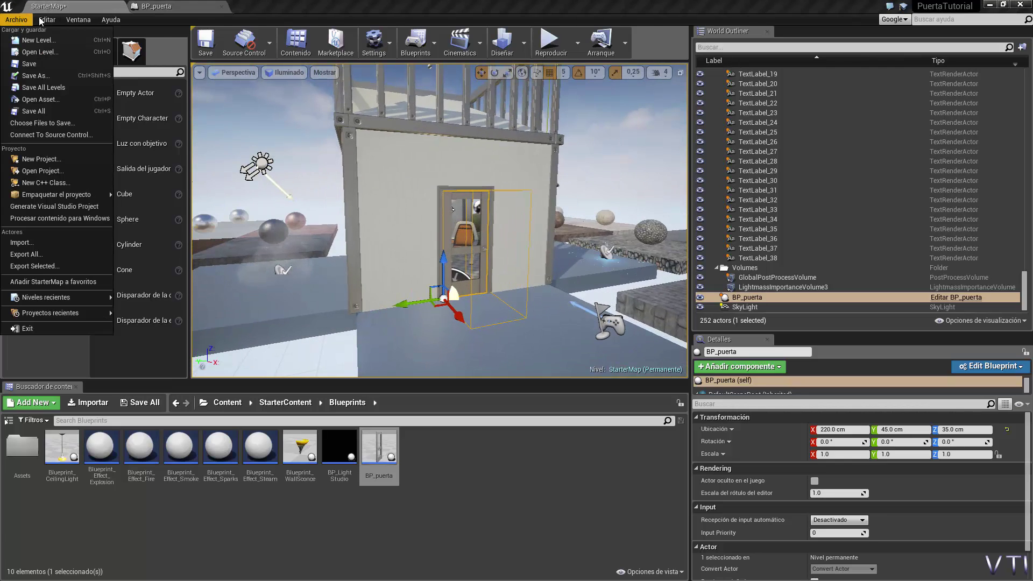
mouse_move(41, 20)
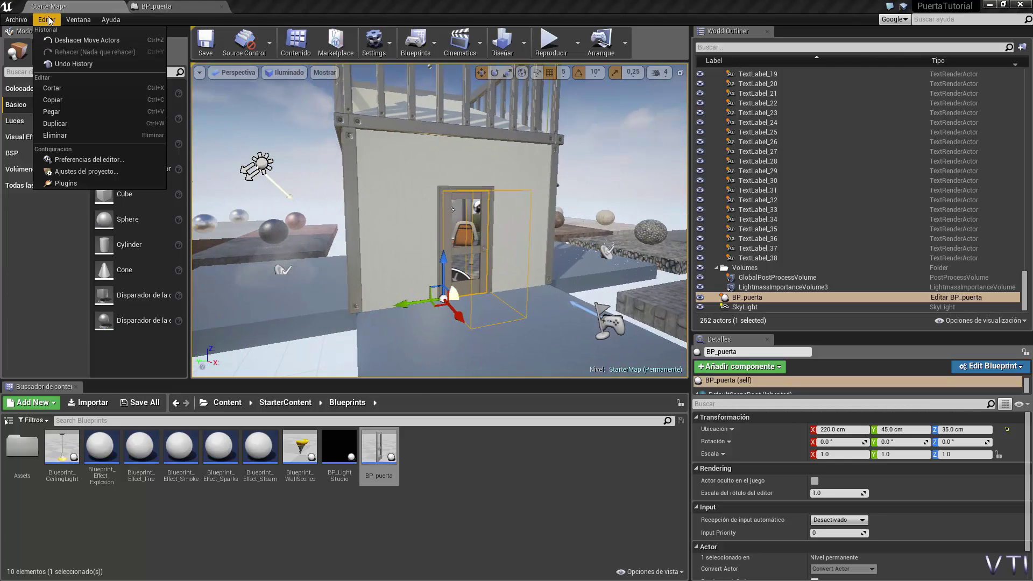
click(107, 171)
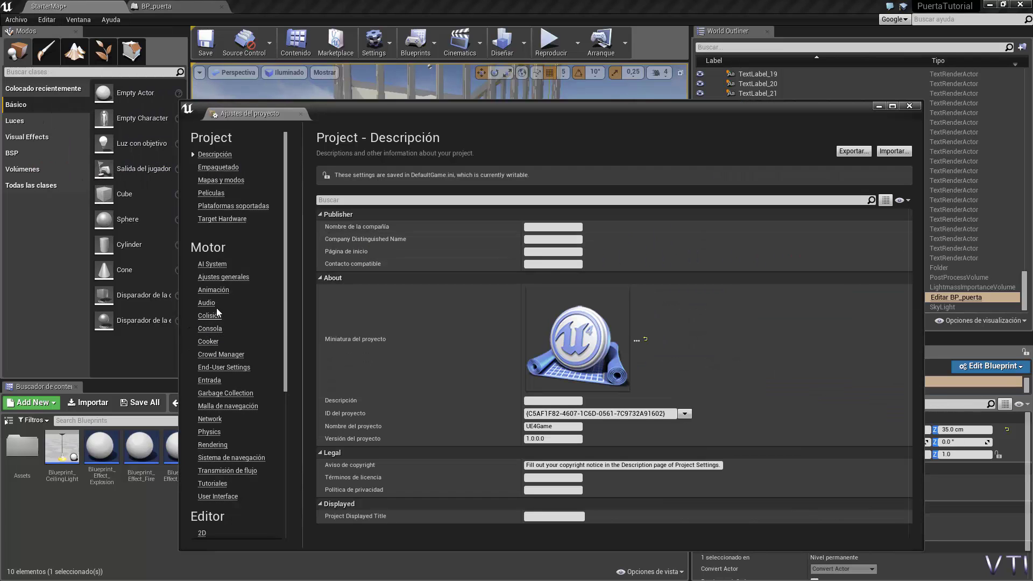
click(208, 381)
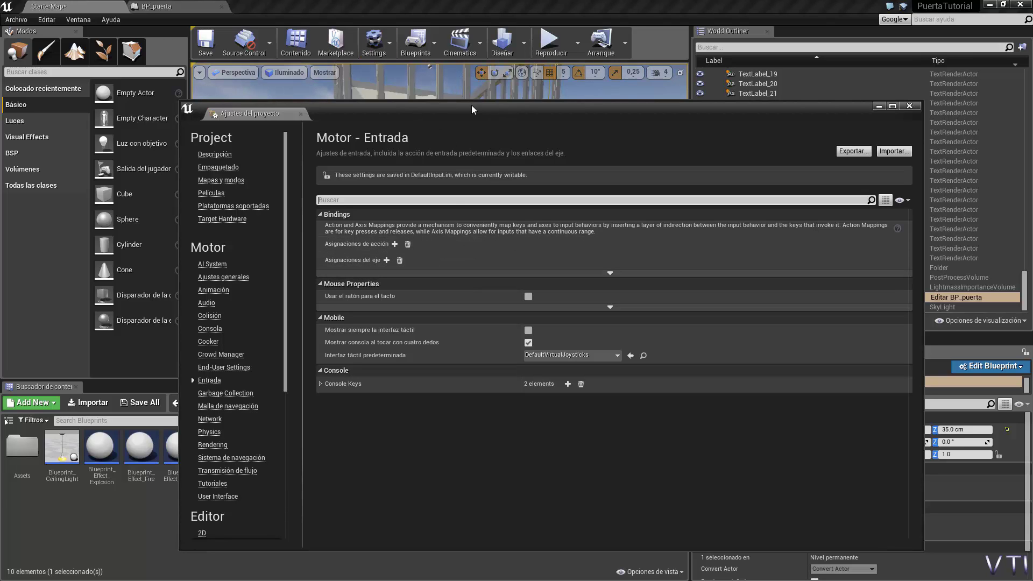
Add an action mapping named AbrirCerrarPuerta bound to the F key, then close the settings
click(394, 244)
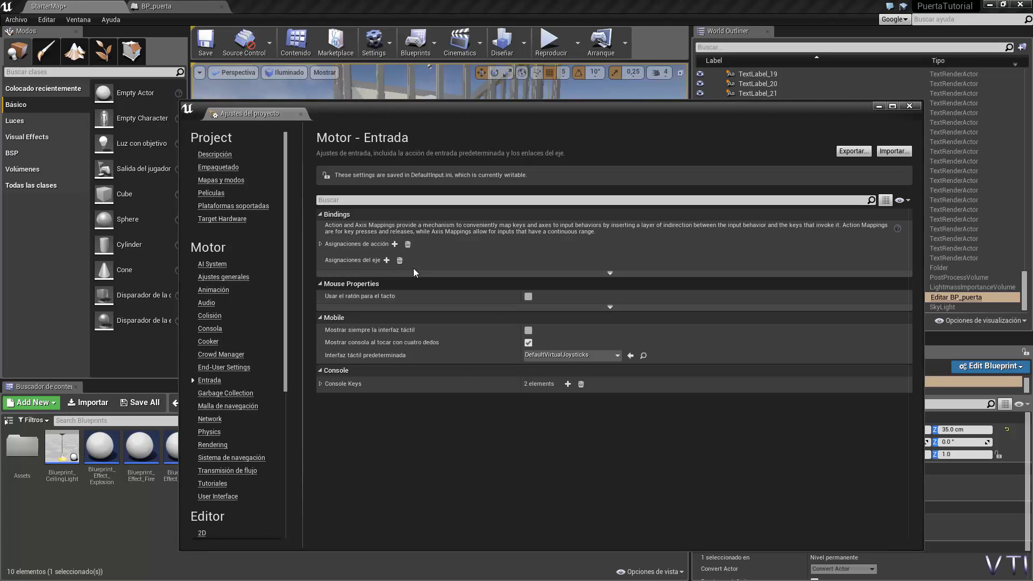
click(320, 243)
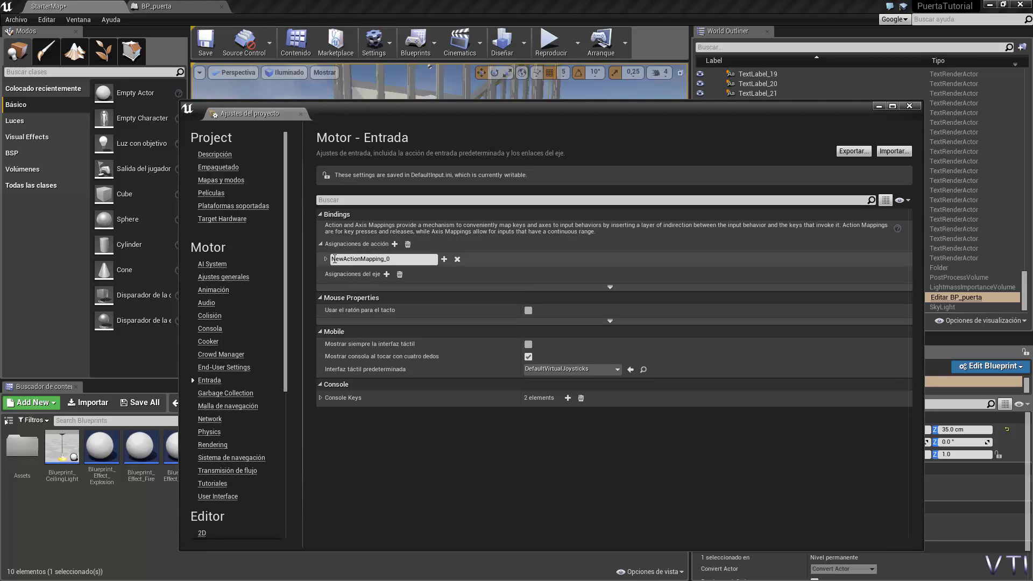
double_click(359, 258)
text(AbrirCerrarPuerta)
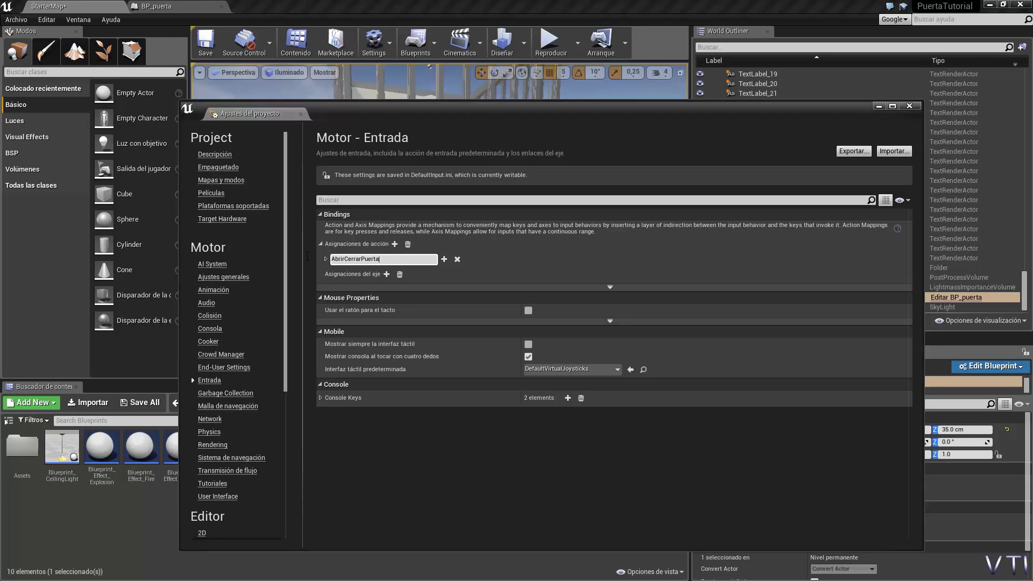
click(326, 259)
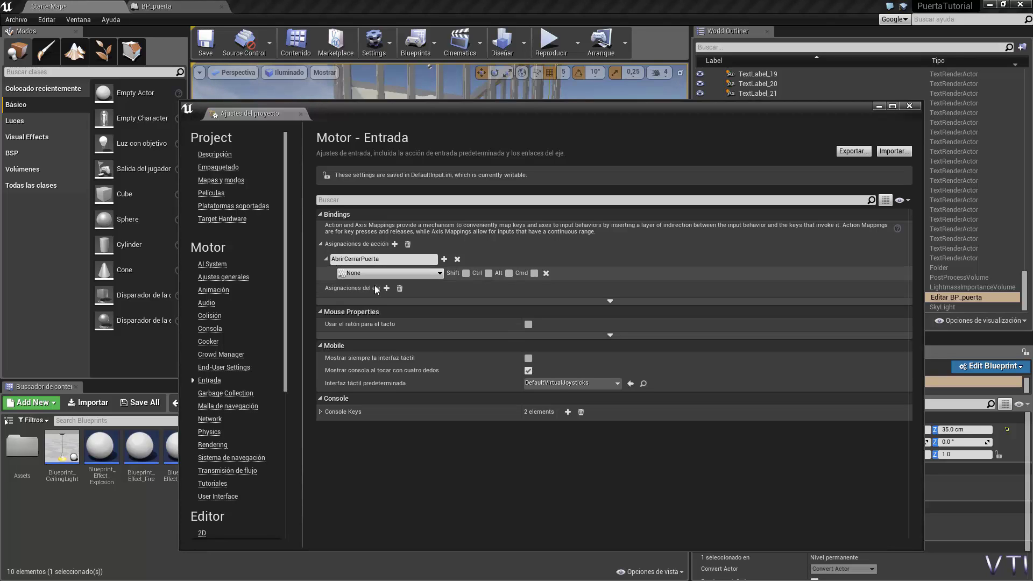
click(431, 273)
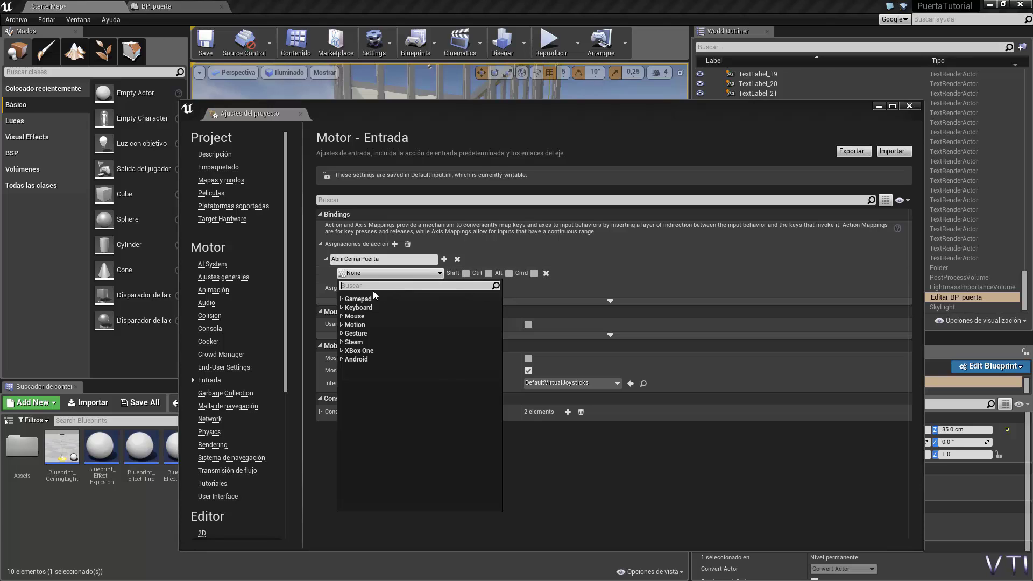
text(f)
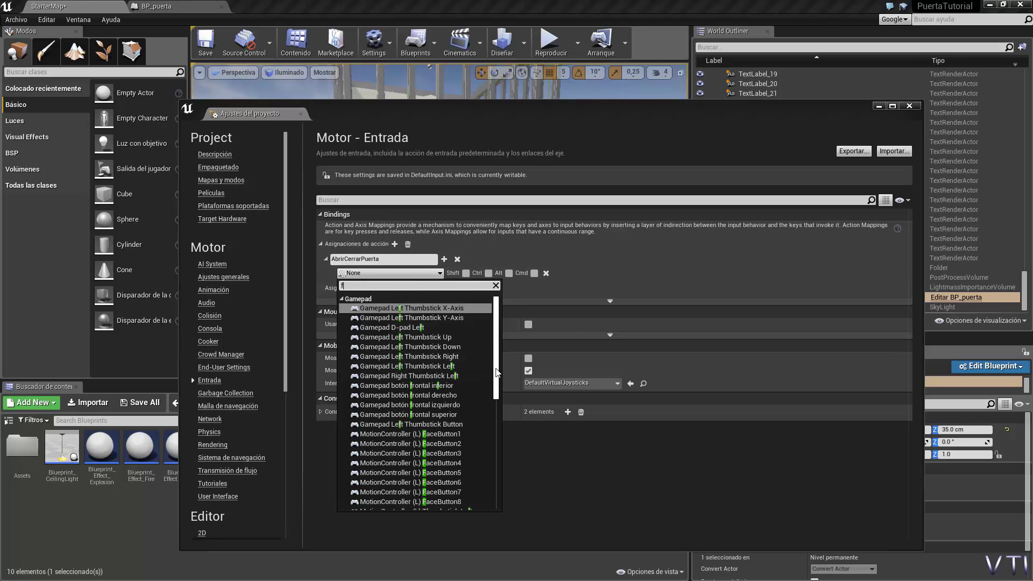
drag(496, 372, 496, 461)
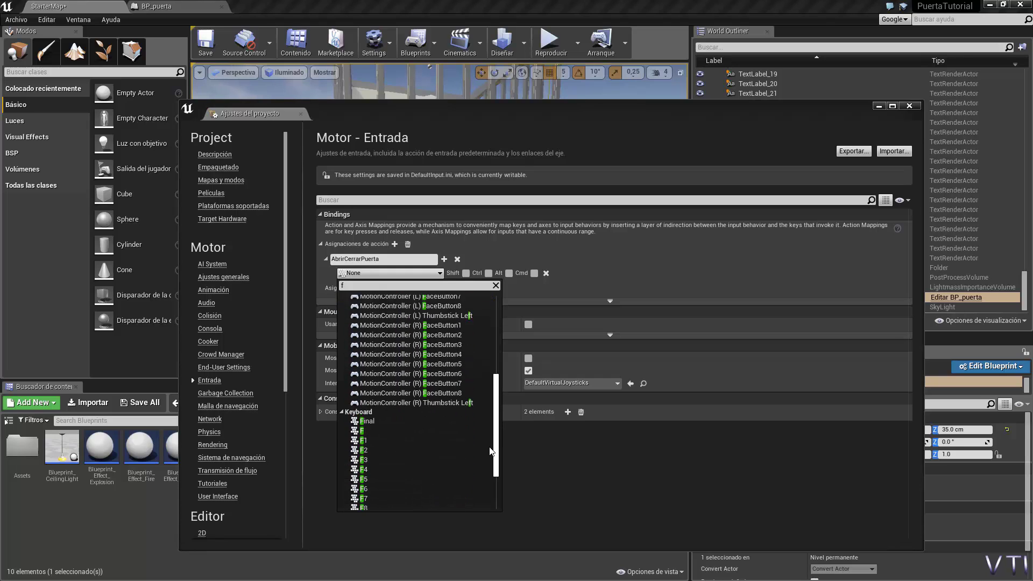
click(358, 430)
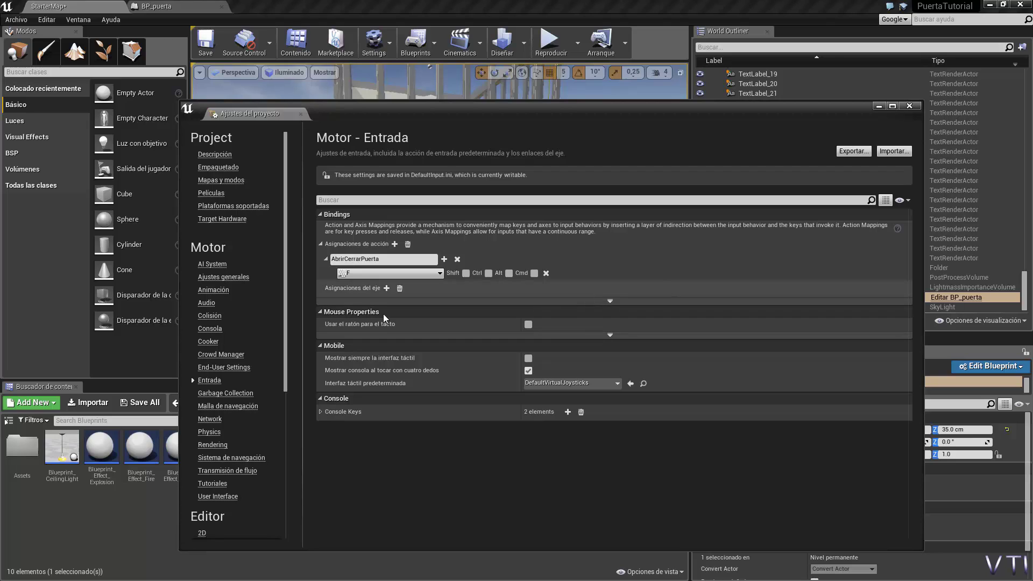
click(918, 109)
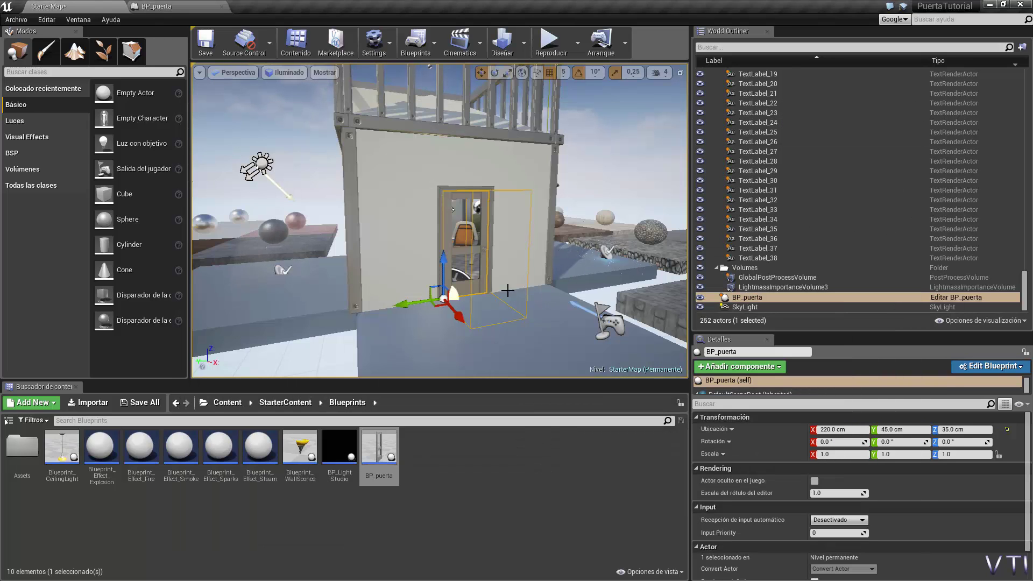
Orbit the level view around the door until the door wall is faced squarely
alt+drag(474, 289, 634, 306)
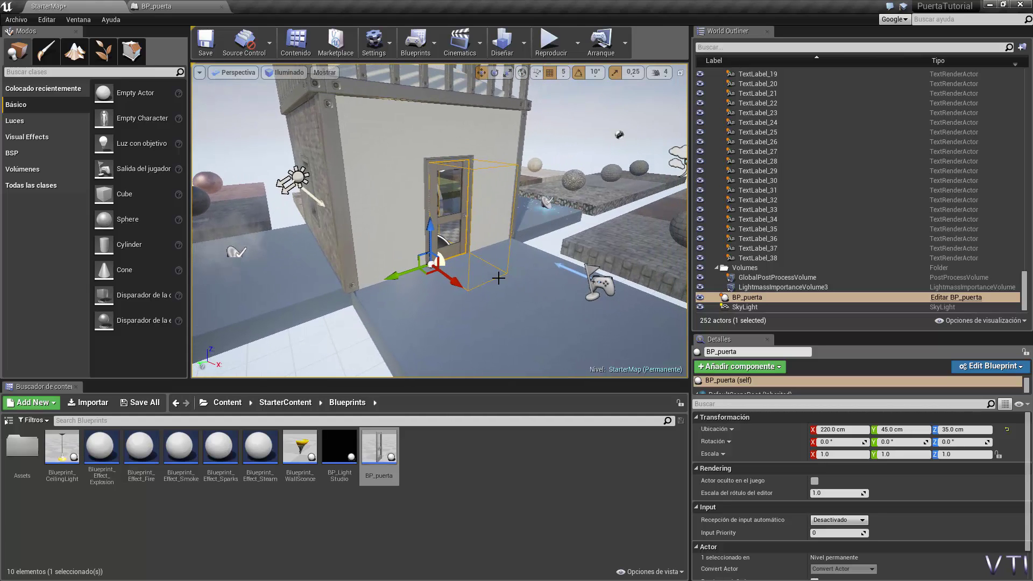
mouse_move(399, 220)
alt+mouse_down()
mouse_move(446, 226)
mouse_move(366, 221)
alt+mouse_up()
Switch to the BP_puerta blueprint editor and orbit the door preview to a frontal view
click(161, 7)
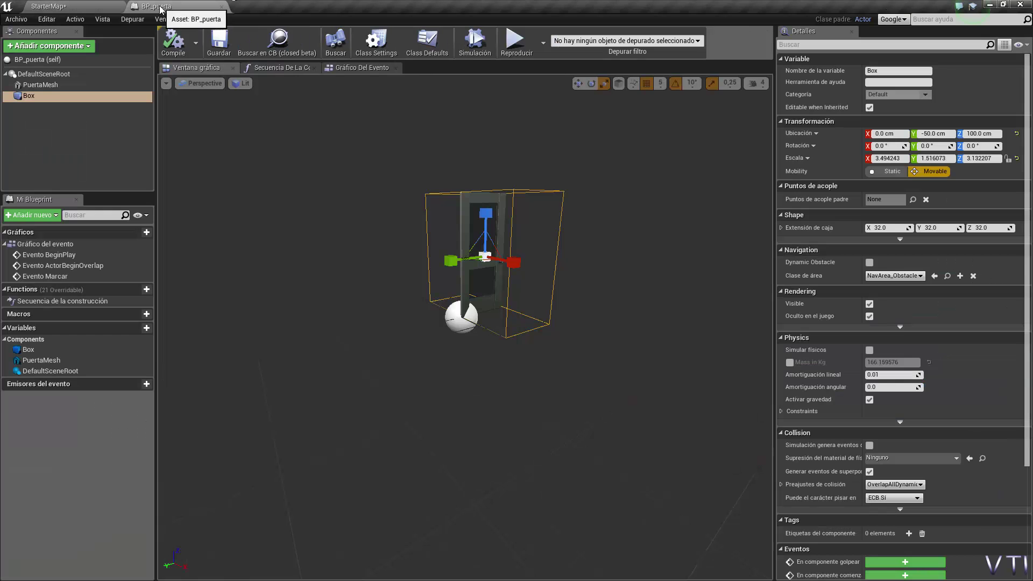
alt+drag(421, 401, 409, 402)
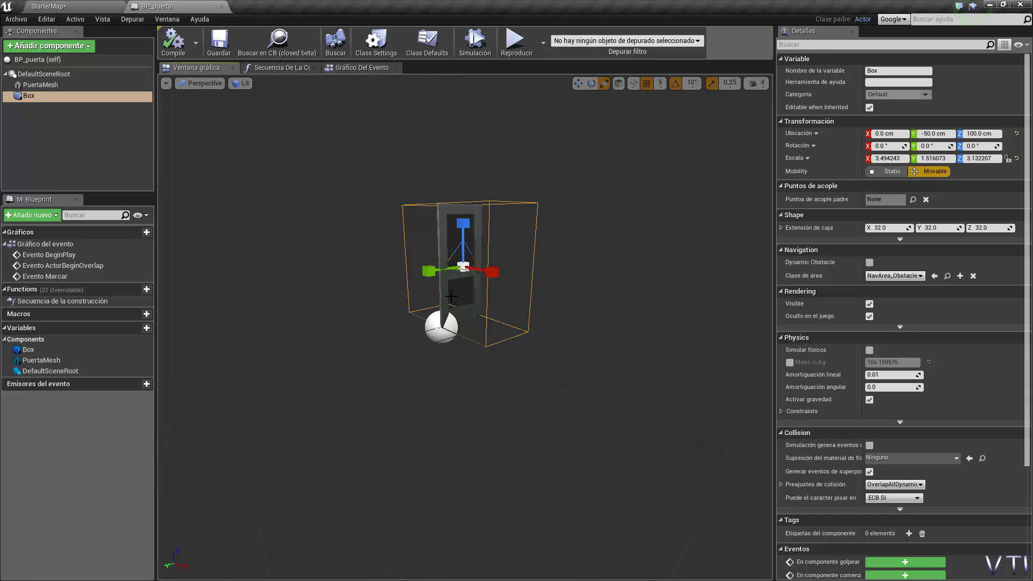
middle_drag(475, 350, 450, 400)
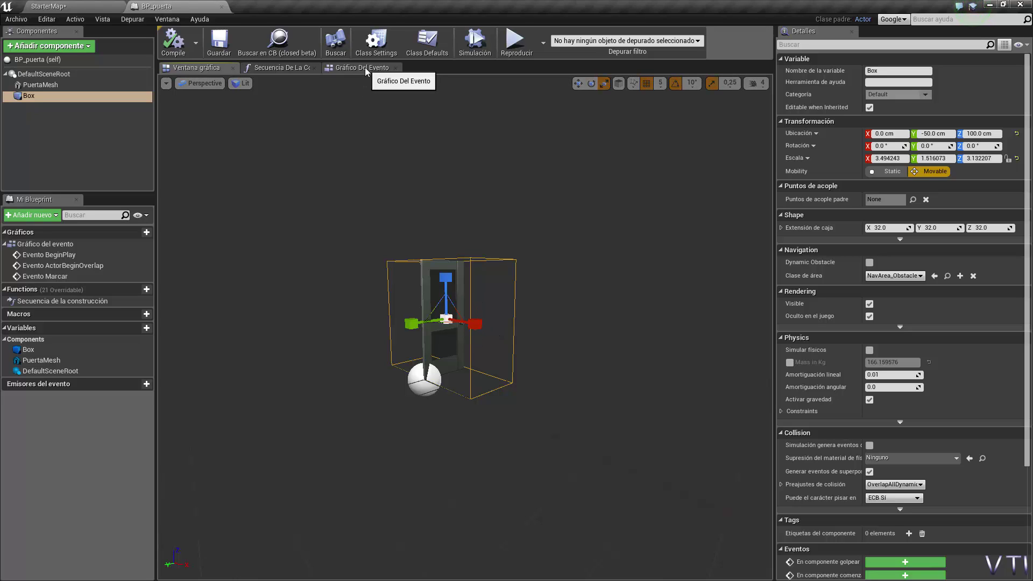
Show the Event Graph, zoomed out and panned to empty space away from the event nodes
click(365, 69)
scroll(508, 292, down, 2)
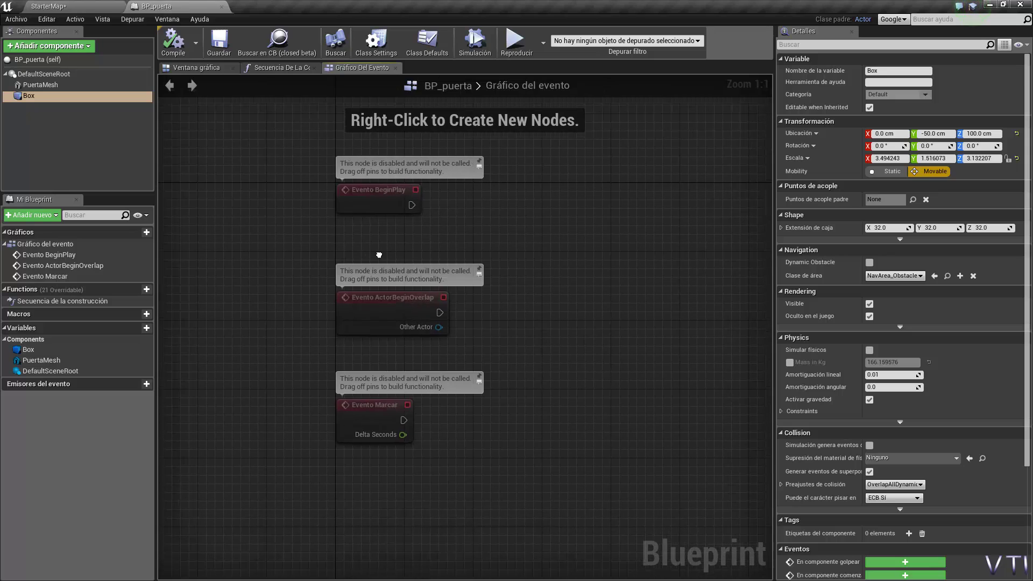
scroll(415, 300, down, 2)
right_drag(489, 369, 395, 270)
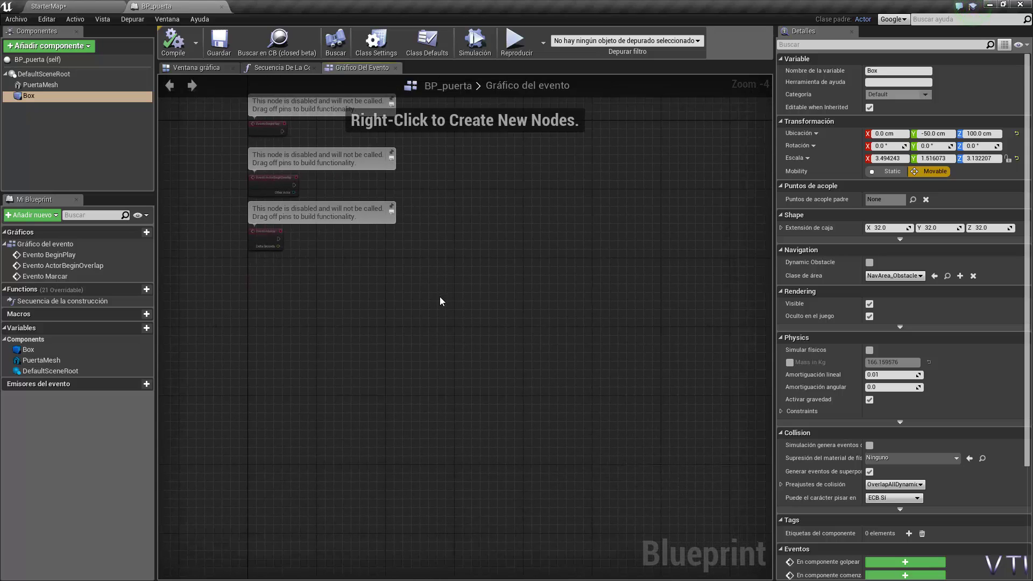
scroll(381, 280, down, 4)
mouse_move(474, 321)
right_down()
mouse_move(425, 302)
mouse_move(374, 232)
right_up()
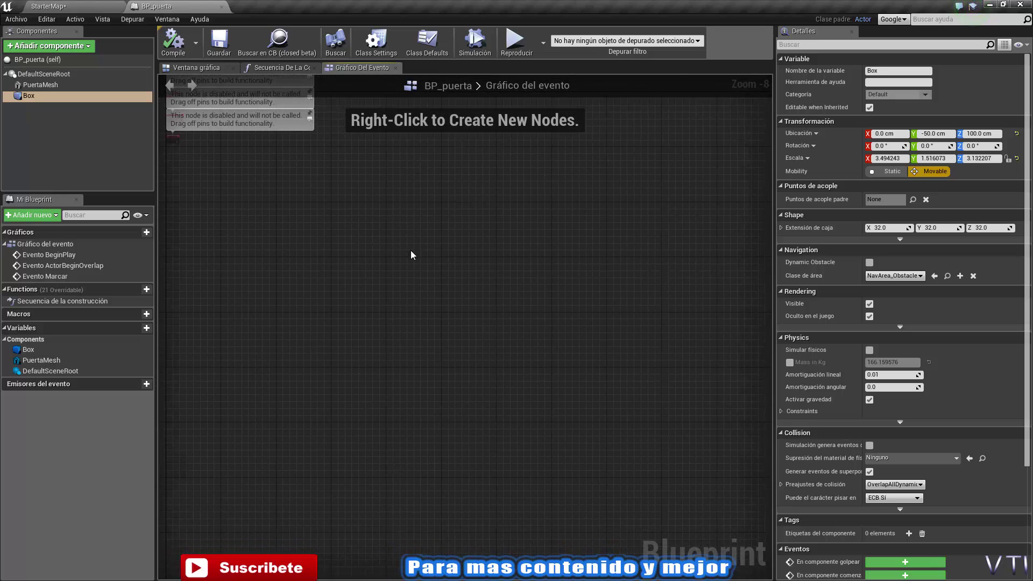
mouse_move(477, 291)
right_down()
mouse_move(521, 278)
mouse_move(488, 273)
right_up()
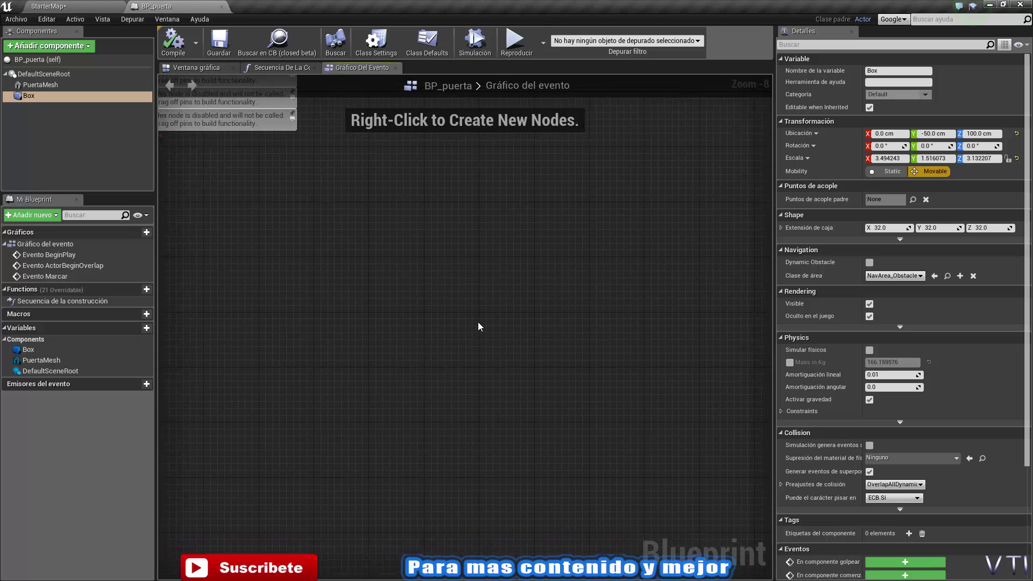
right_drag(478, 326, 454, 316)
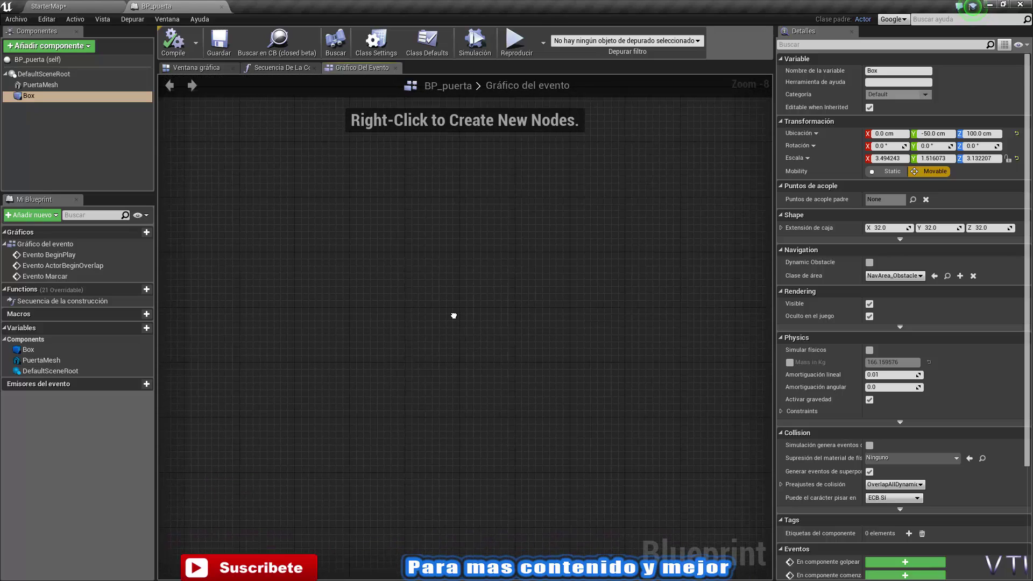
Search 'timeline' and add a Timeline node named Línea de tiempo_0 to the graph
right_click(445, 283)
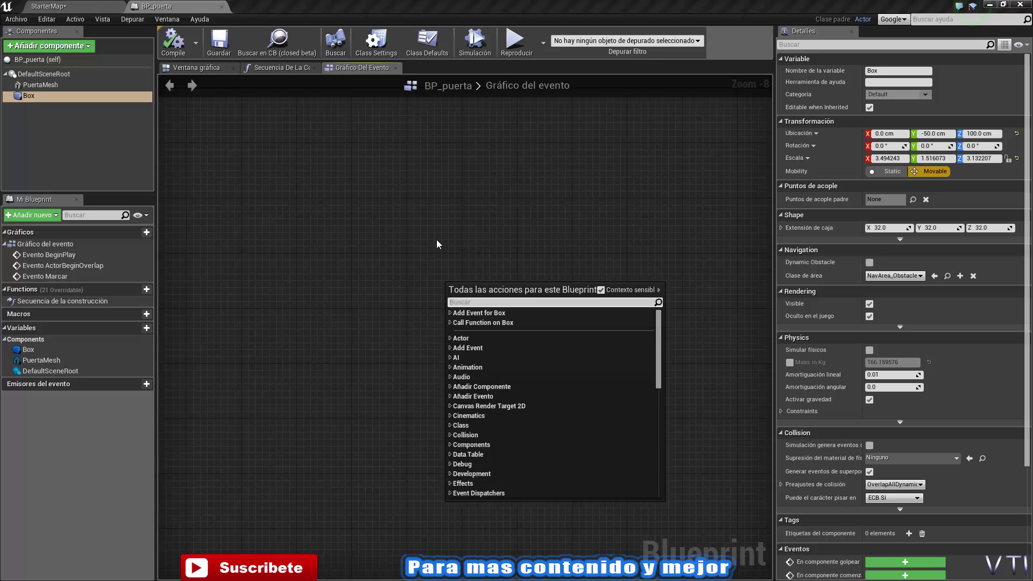
click(435, 237)
right_click(434, 237)
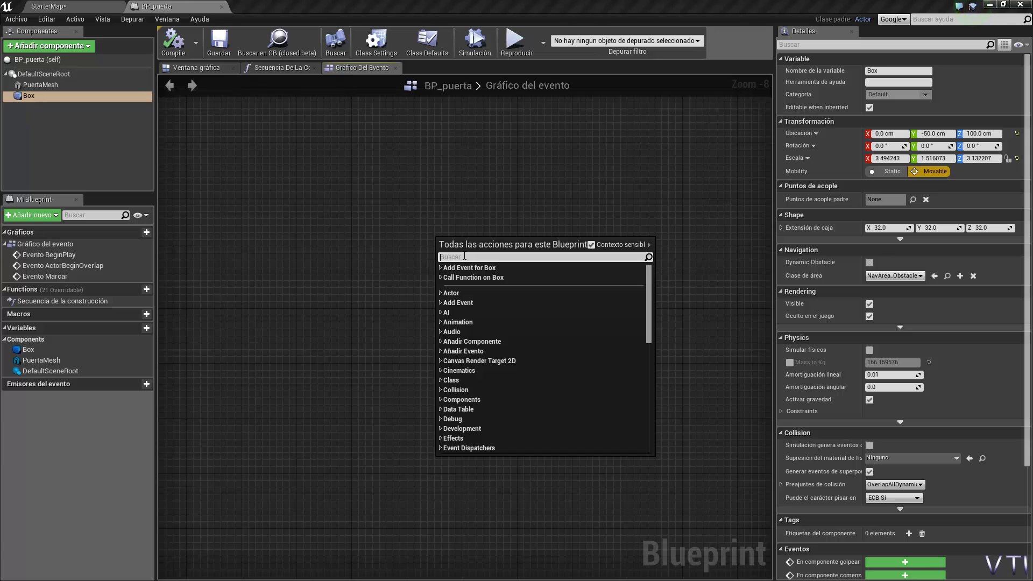
text(ti)
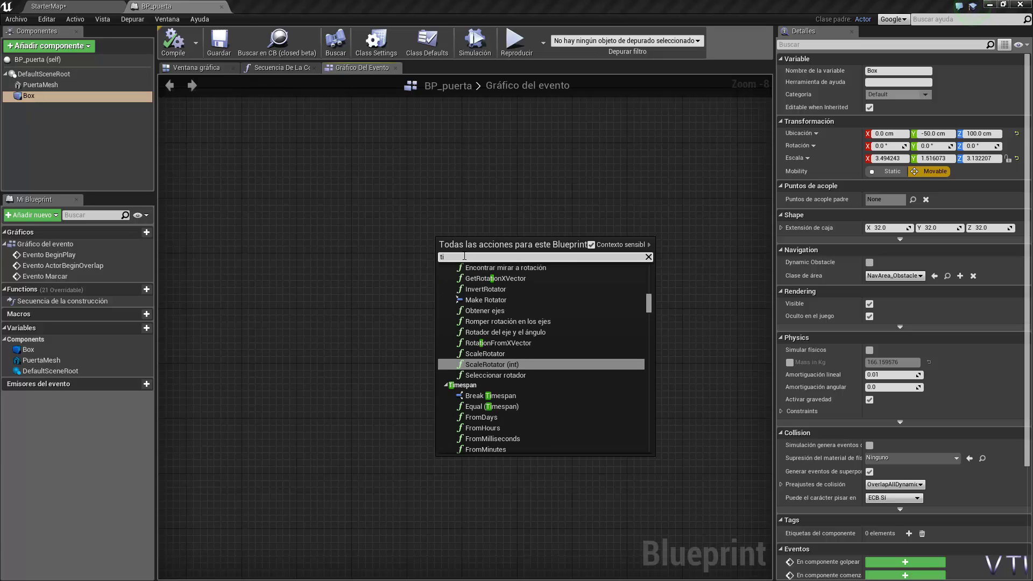
text(meline)
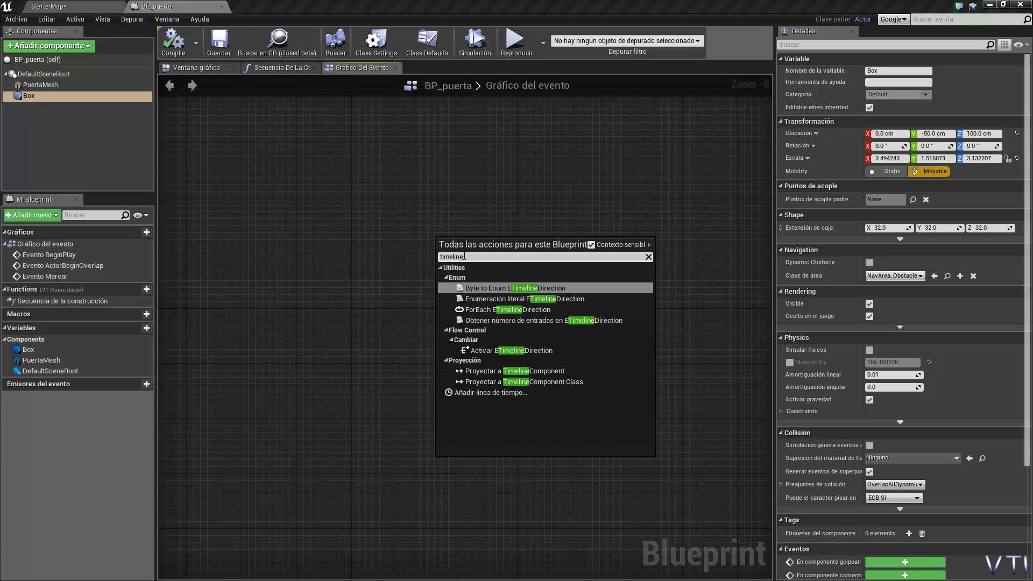
click(530, 393)
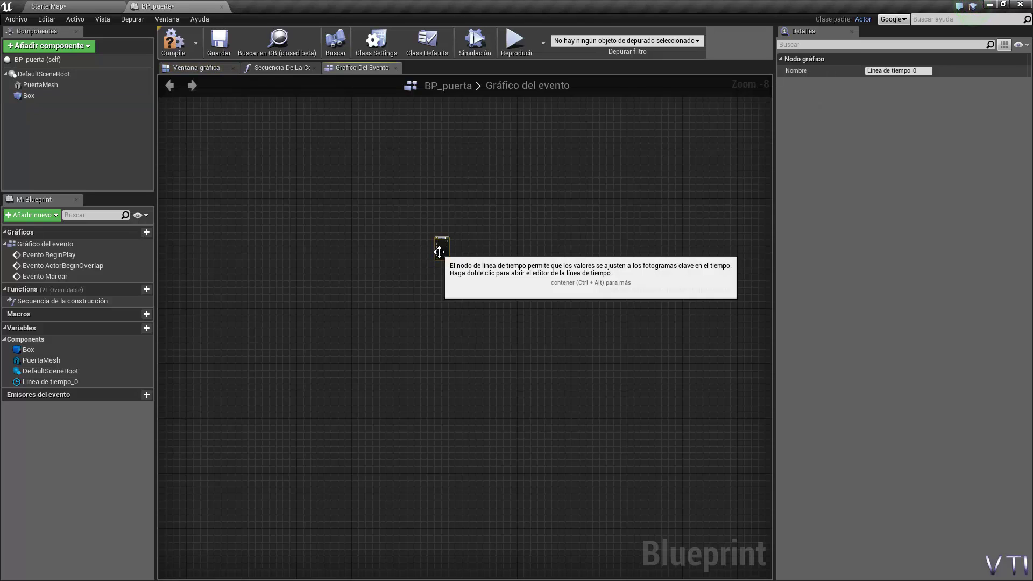
scroll(438, 255, up, 1)
scroll(439, 253, up, 2)
scroll(439, 252, up, 1)
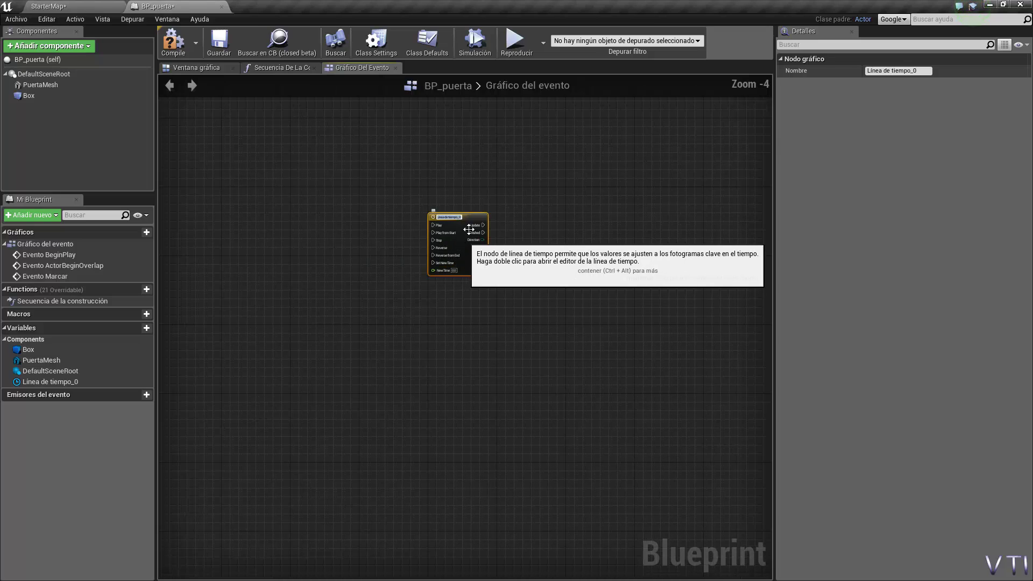
click(478, 279)
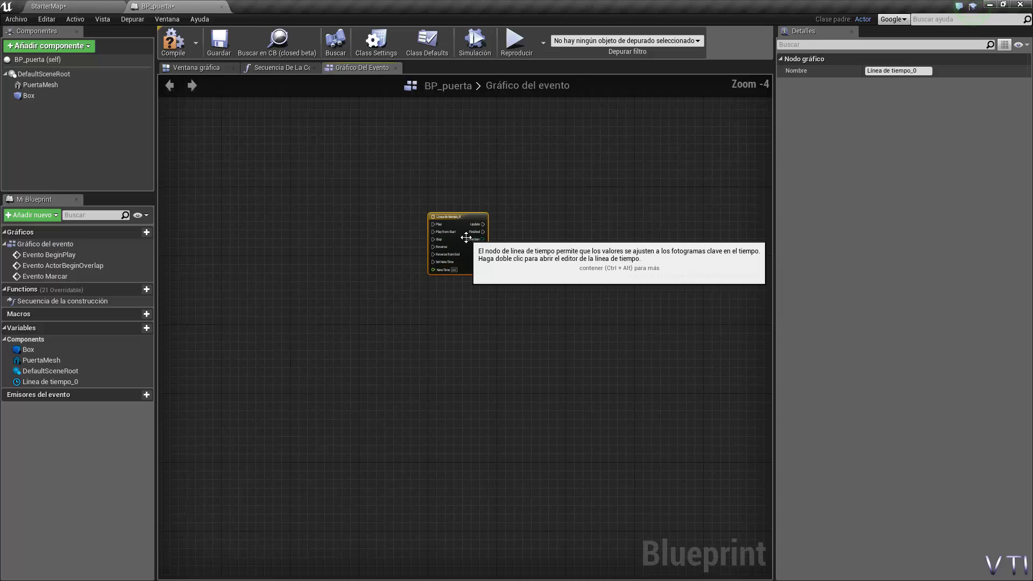
Zoom in and open Línea de tiempo_0 in its timeline editor
scroll(467, 239, up, 1)
scroll(466, 237, up, 2)
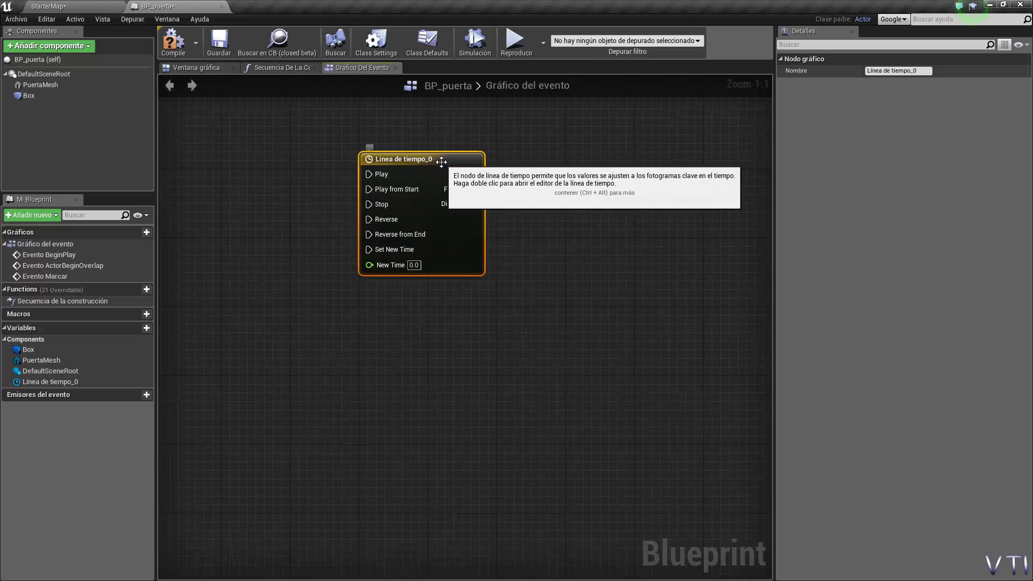
double_click(439, 161)
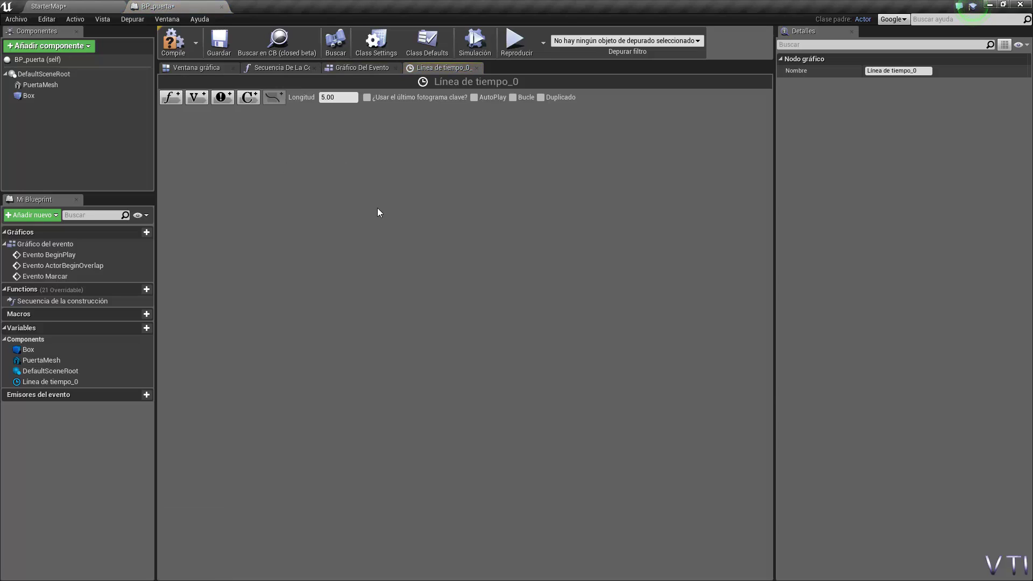
Add float track NewTrack_0, set the timeline length to 2, and add a key at time 0
click(175, 100)
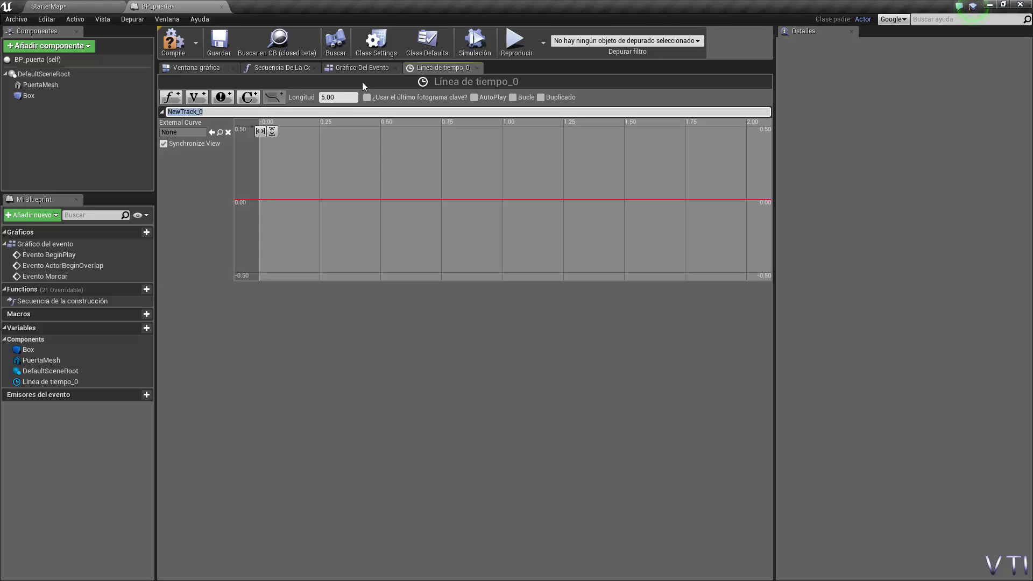
key(Return)
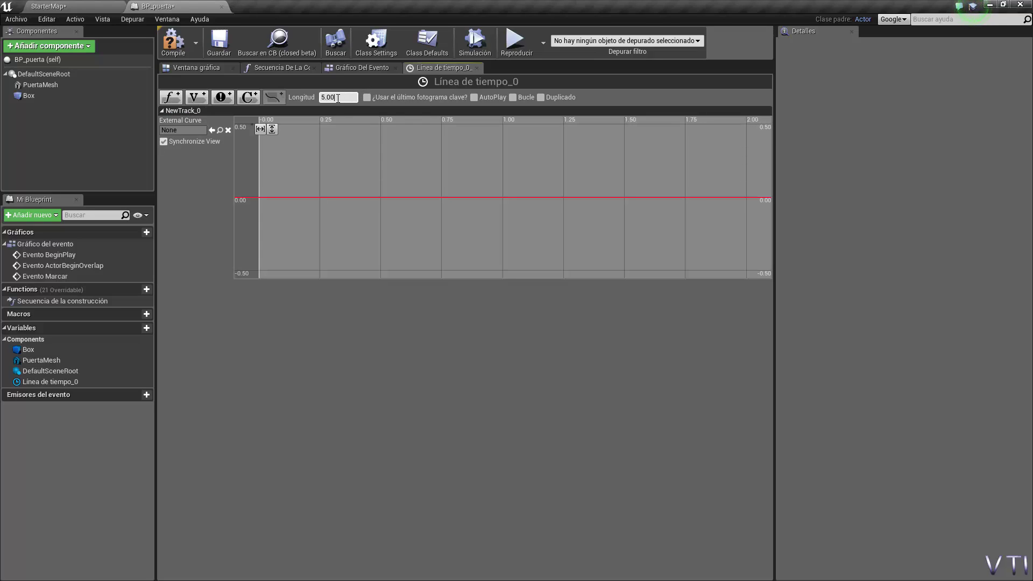
click(324, 98)
text(2)
key(Return)
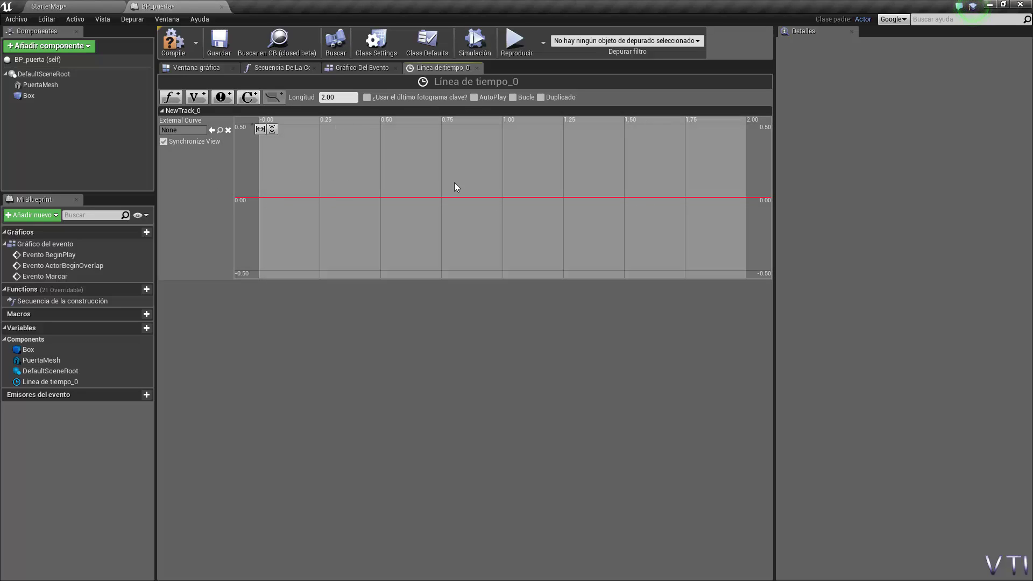
right_click(260, 197)
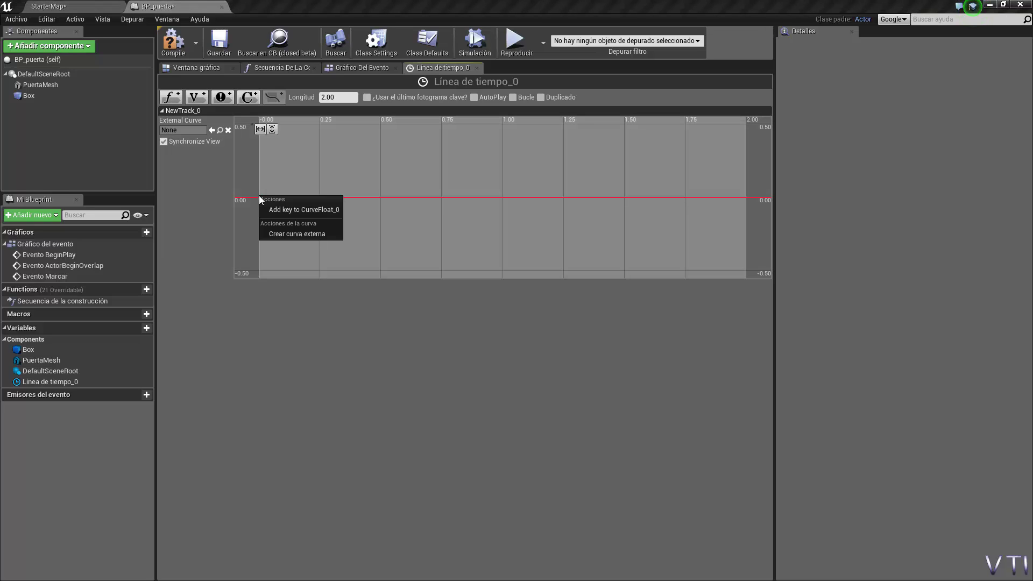
click(292, 209)
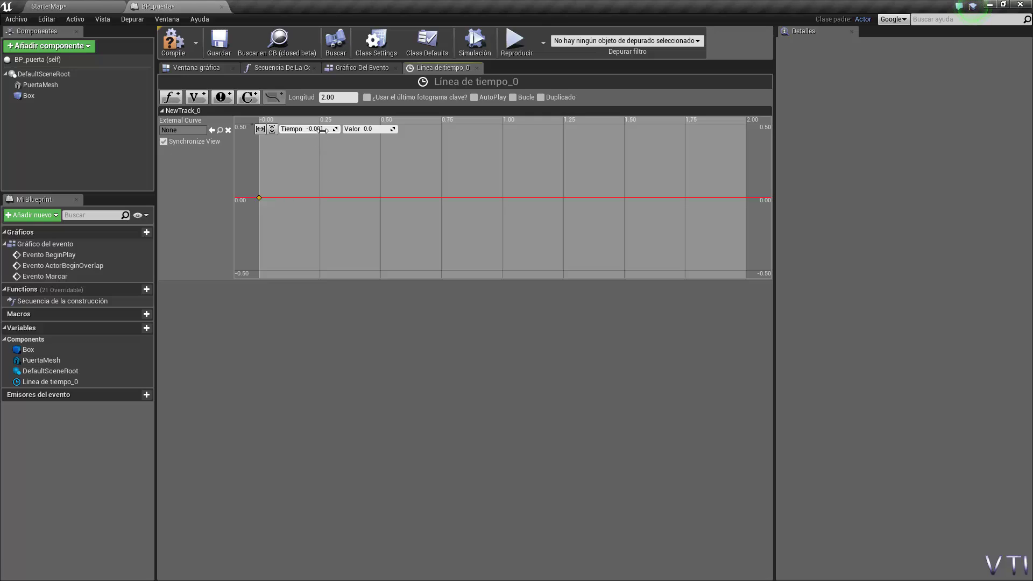
Set the first key's time to 0 and add a second key dragged to the timeline's end
click(316, 129)
text(0)
key(Return)
right_click(674, 185)
click(709, 198)
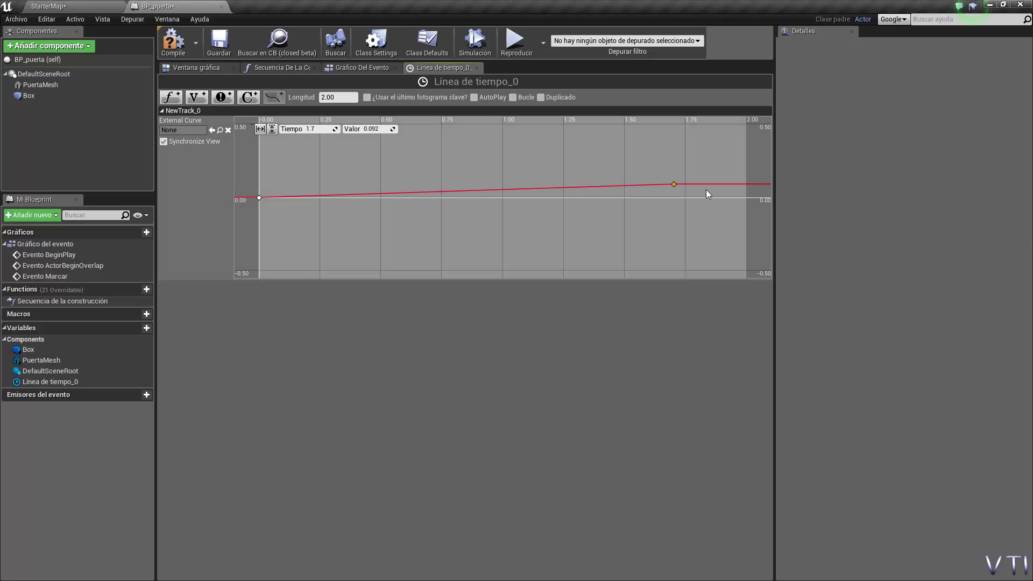
mouse_move(674, 186)
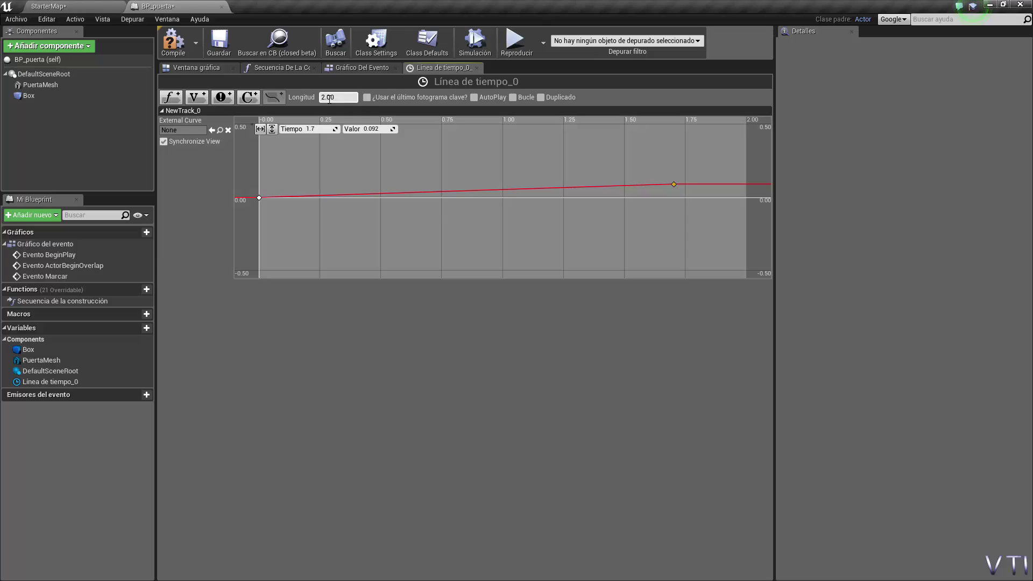
click(341, 96)
double_click(342, 97)
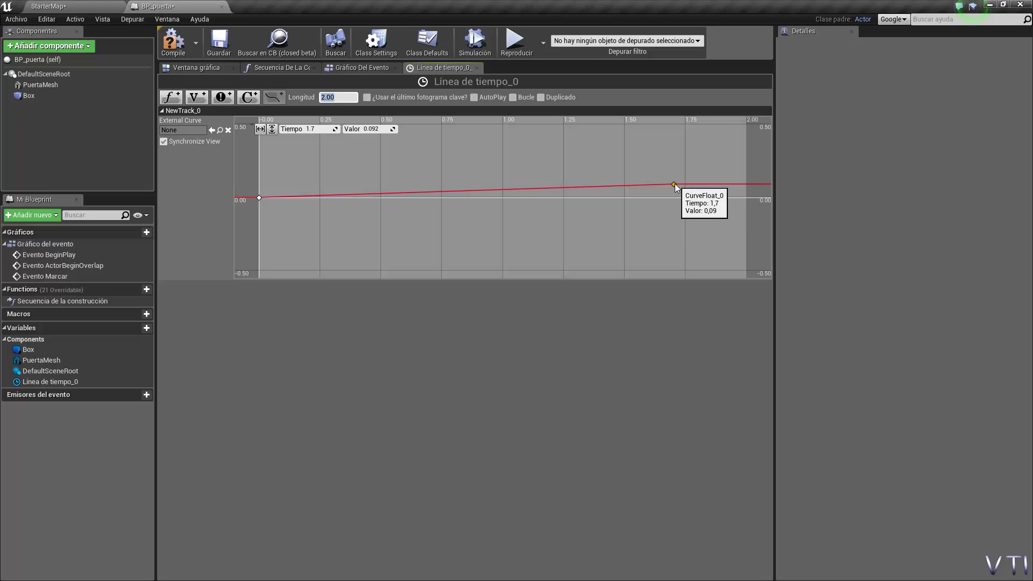
drag(675, 183, 744, 198)
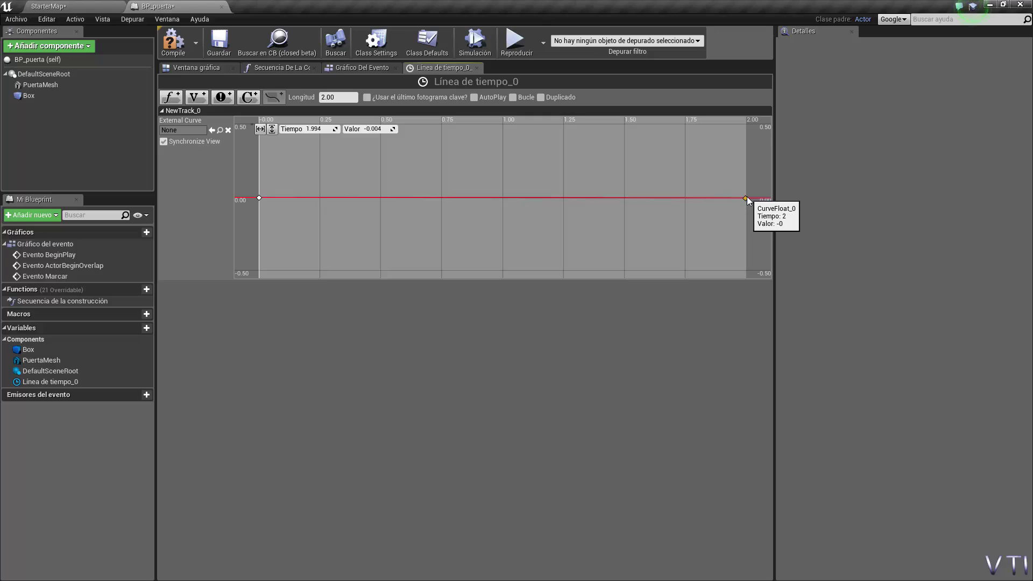
drag(745, 196, 747, 198)
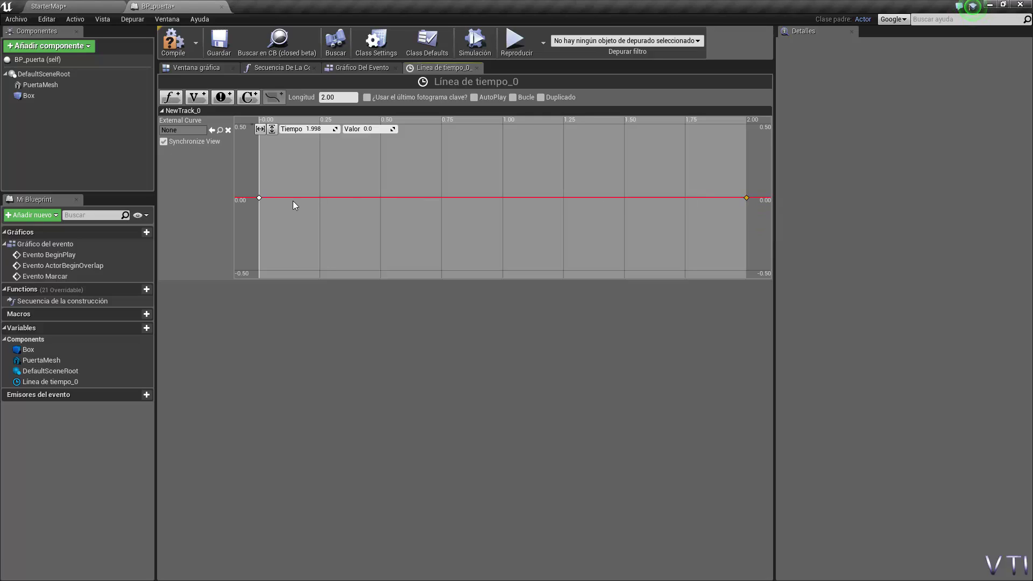
Give the end key a time of 2.0 and a value of 1.0
click(259, 198)
click(746, 198)
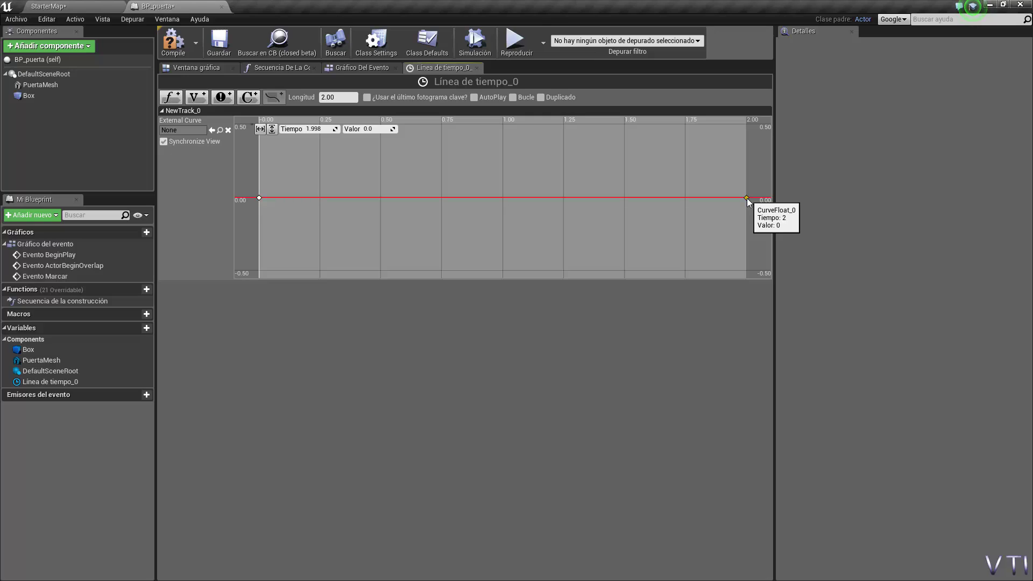
click(335, 130)
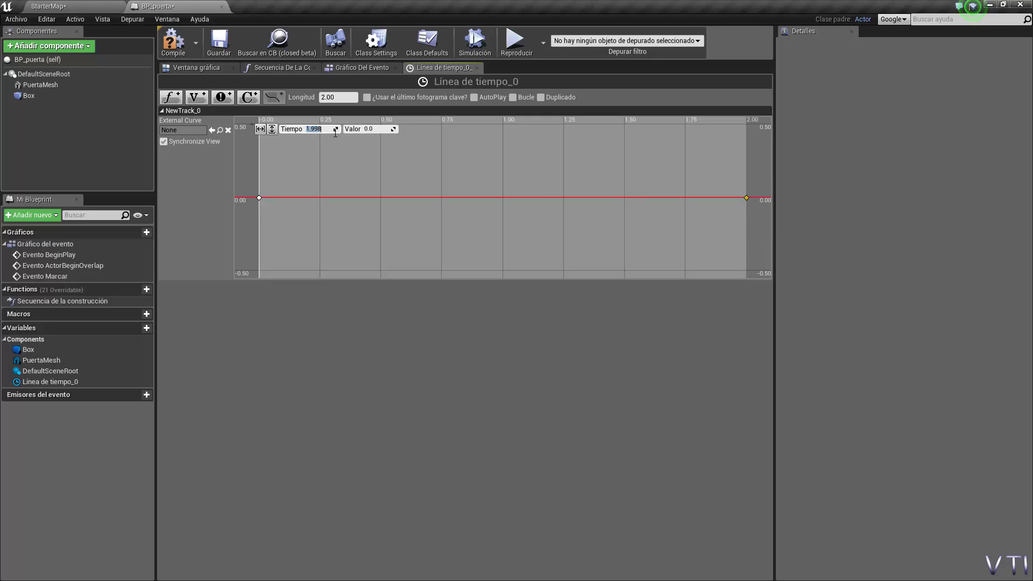
text(2)
key(Return)
click(369, 127)
text(1)
key(Return)
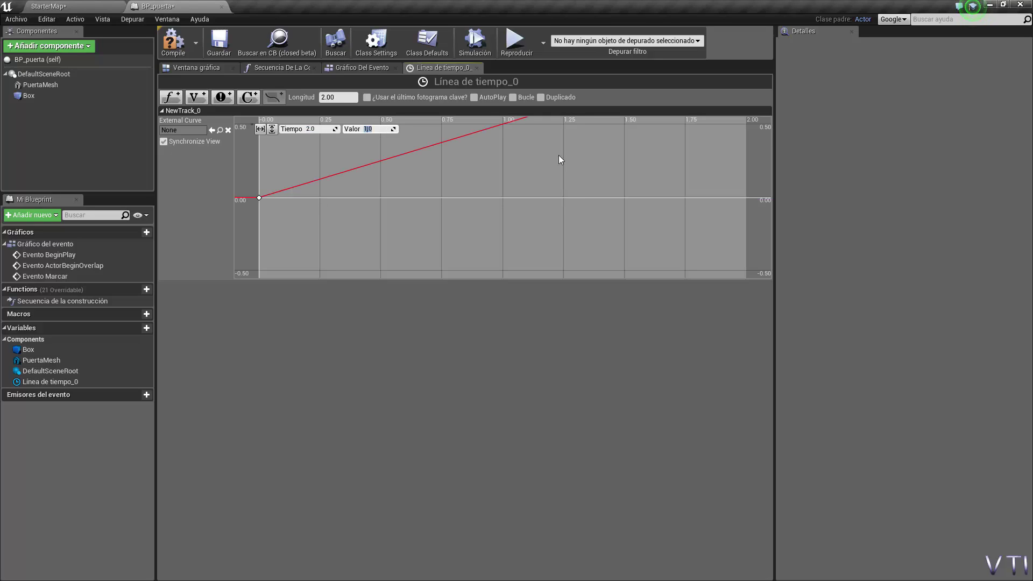
Zoom and pan the curve view to frame the ramp up to the 1.00 key at 2.00
scroll(581, 199, down, 2)
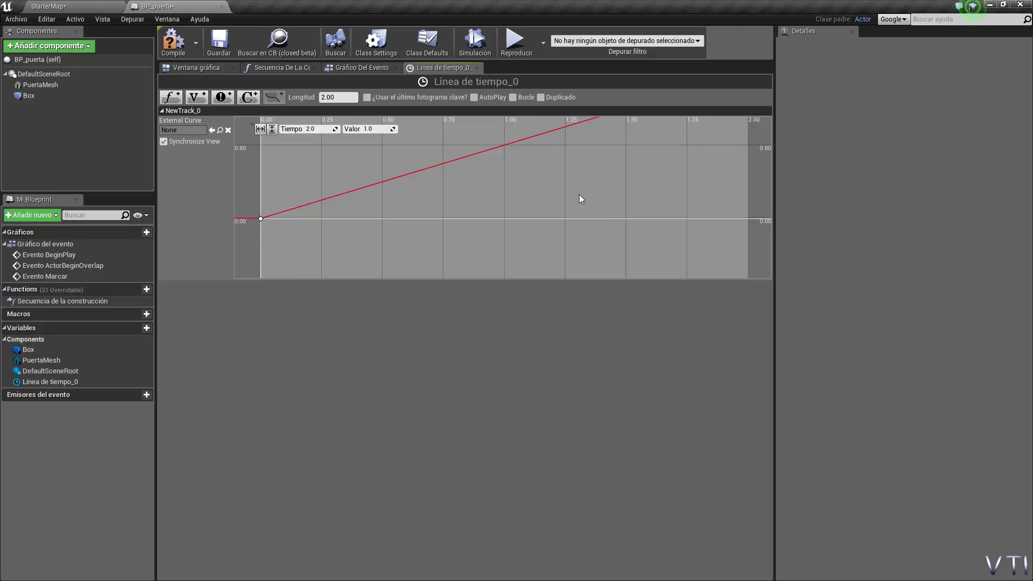
scroll(579, 192, down, 3)
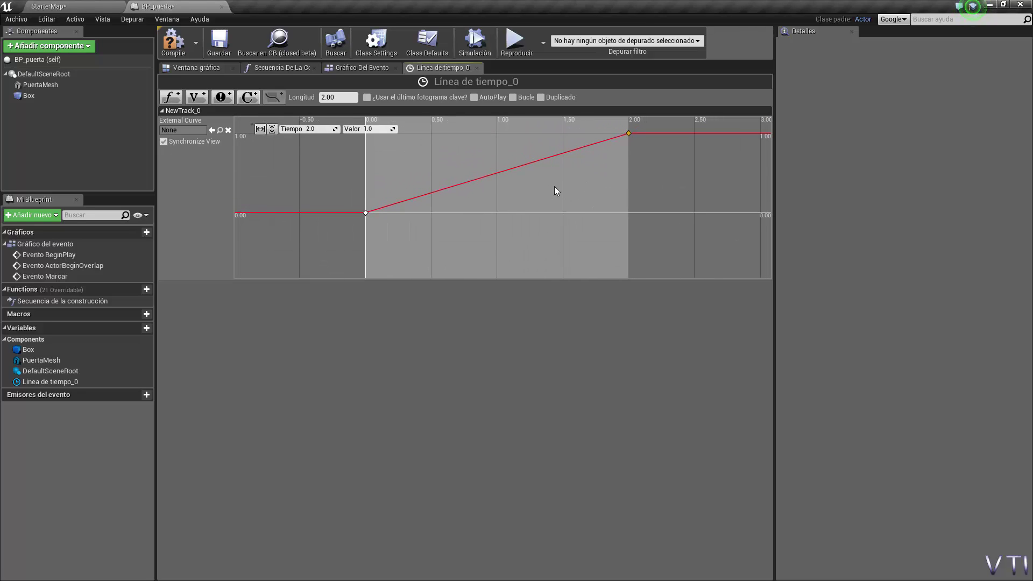
right_drag(623, 165, 599, 186)
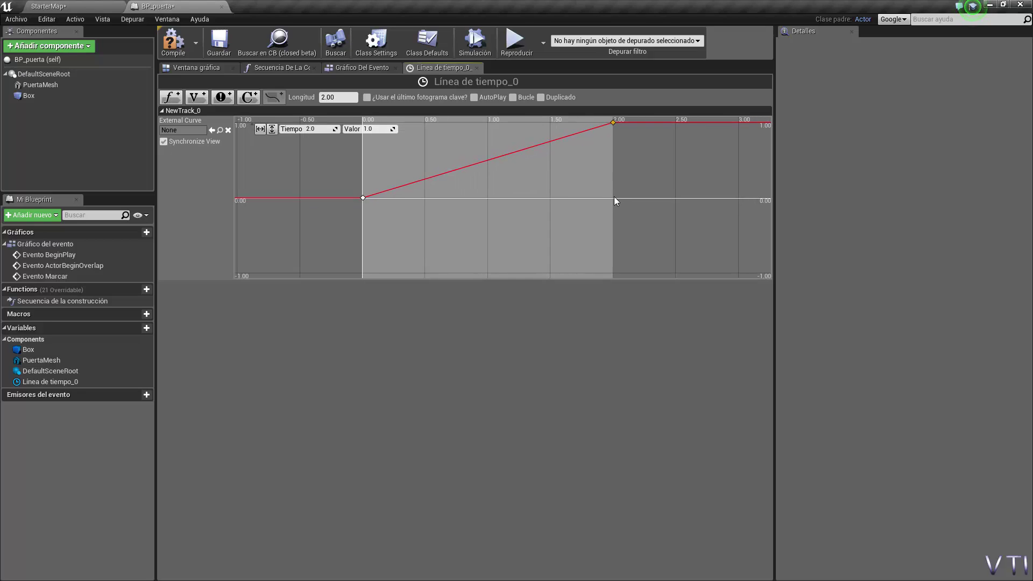
scroll(599, 189, up, 1)
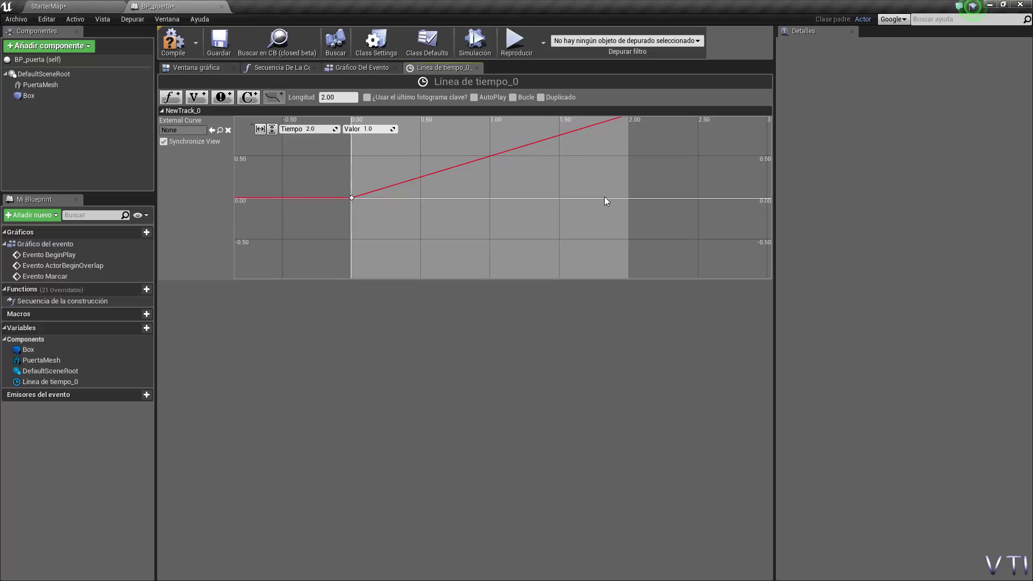
mouse_move(596, 188)
right_down()
mouse_move(603, 208)
mouse_move(584, 172)
right_up()
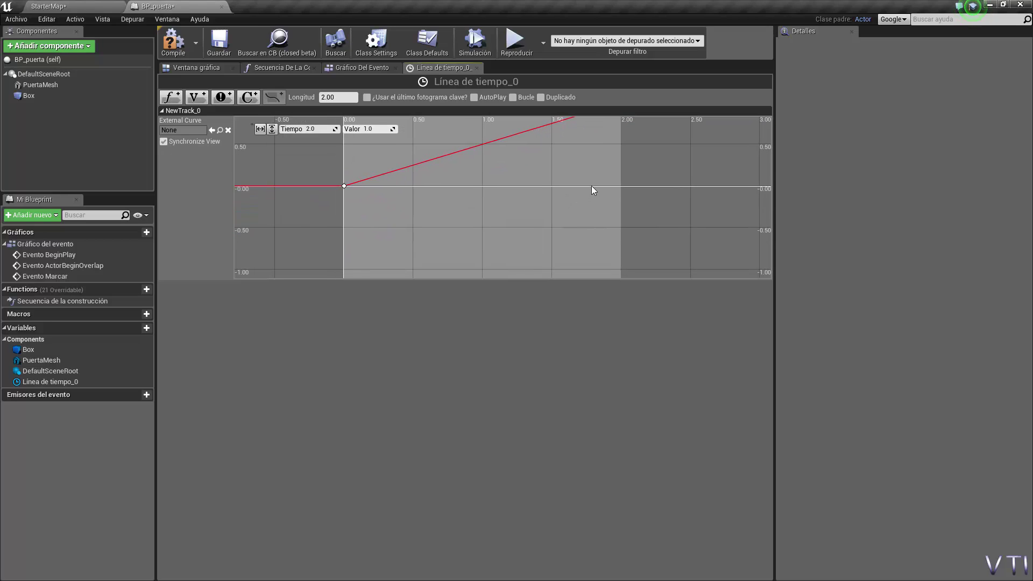
mouse_move(591, 186)
right_down()
mouse_move(572, 184)
mouse_move(582, 188)
right_up()
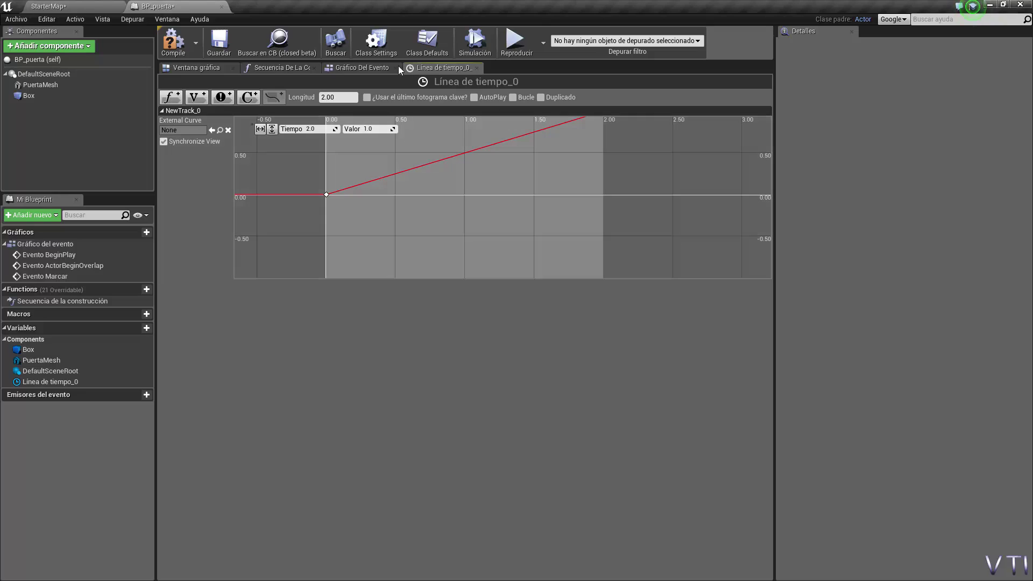
mouse_move(393, 174)
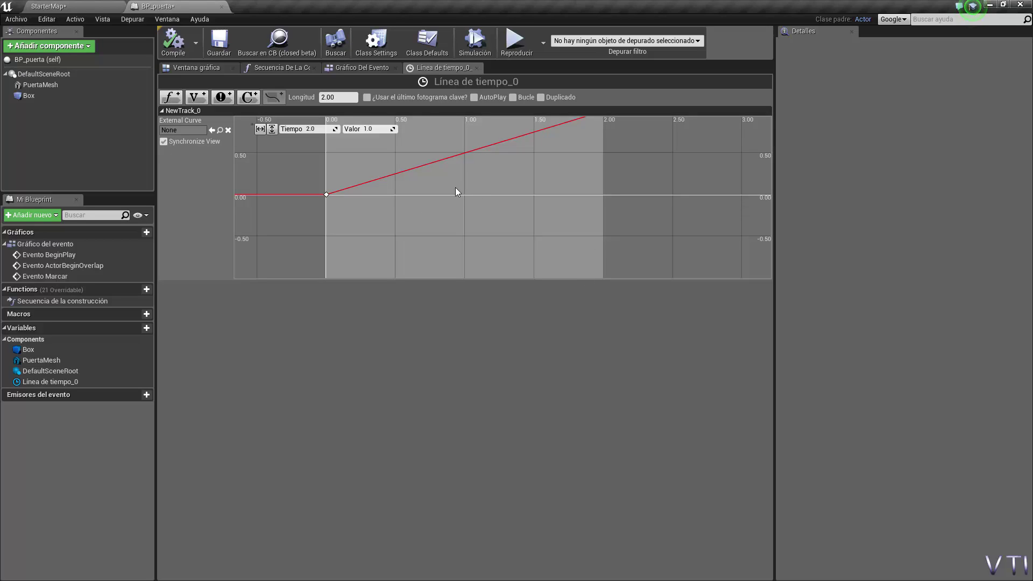
mouse_move(353, 214)
right_down()
mouse_move(399, 240)
mouse_move(405, 218)
right_up()
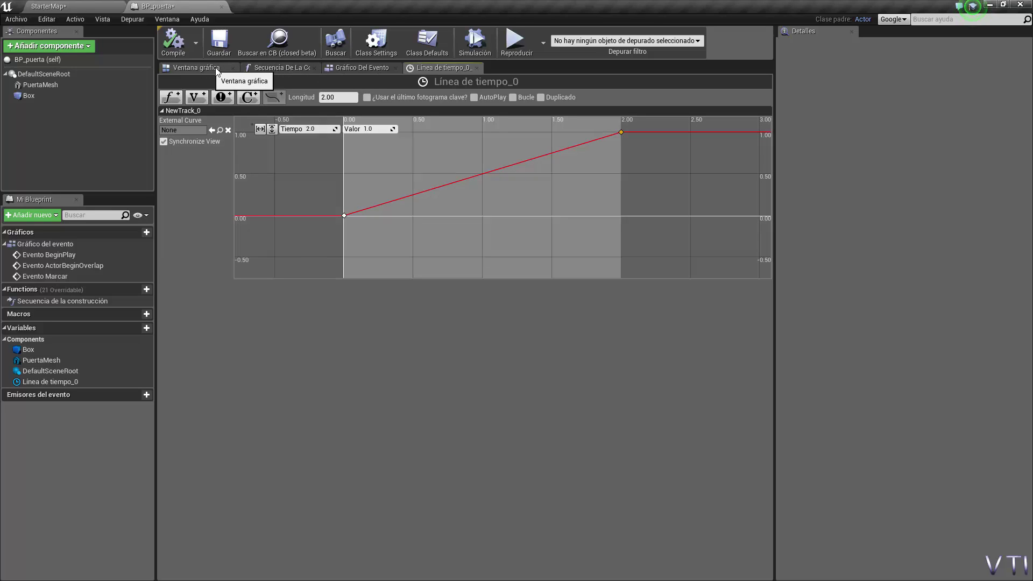
In the timeline editor, change the track name NewTrack_0 to movimientoPuerta
click(363, 68)
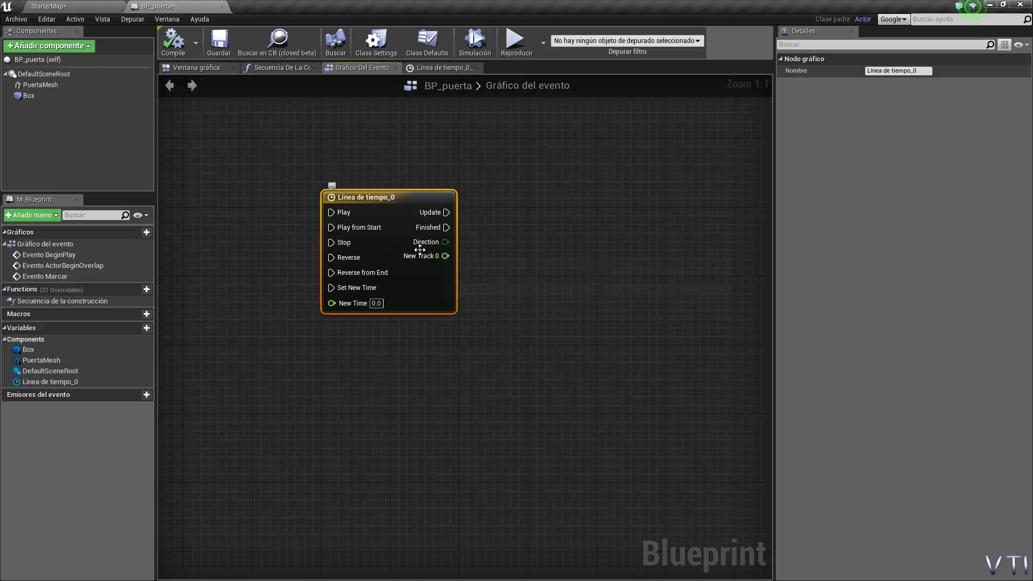
click(445, 69)
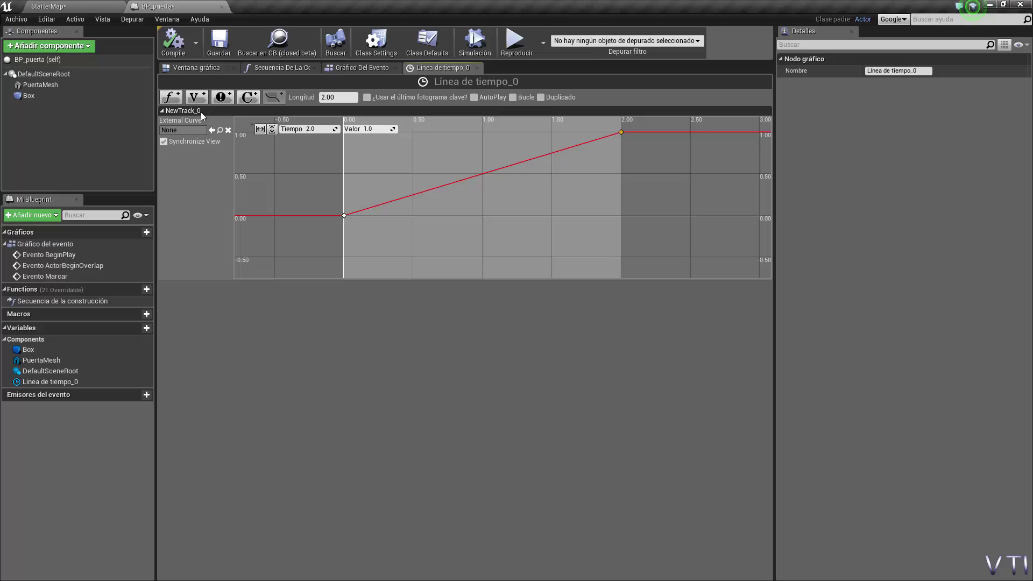
double_click(197, 111)
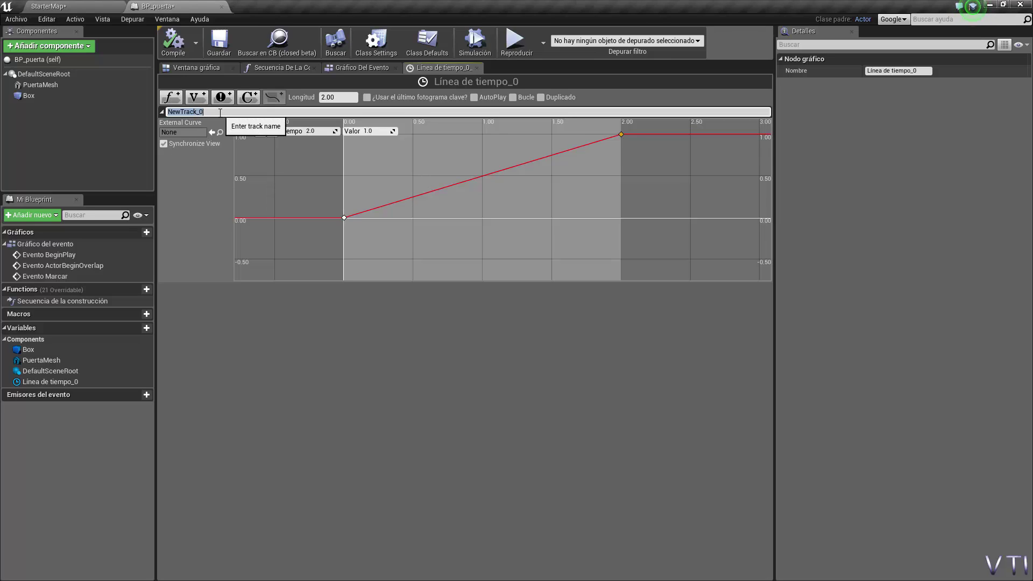
text(movimientoP)
text(uerta)
key(Return)
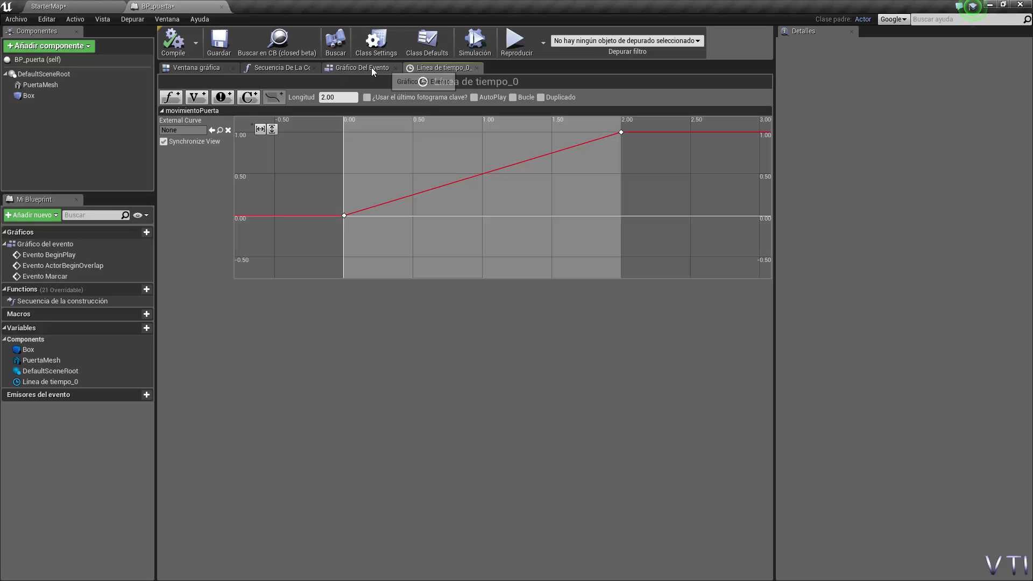
Return to the event graph and shift the Línea de tiempo_0 node slightly left
click(371, 68)
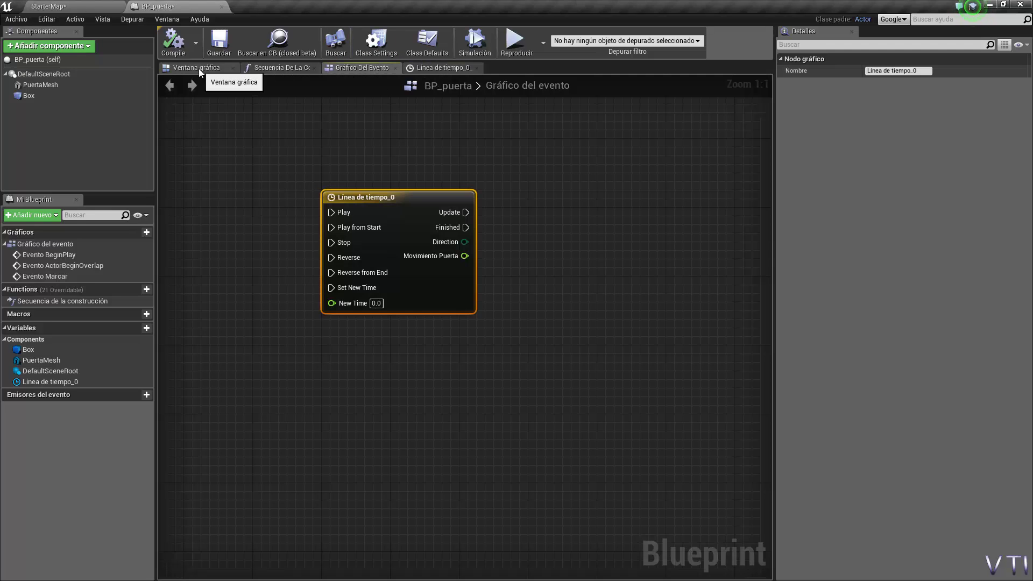
drag(431, 201, 396, 215)
click(612, 299)
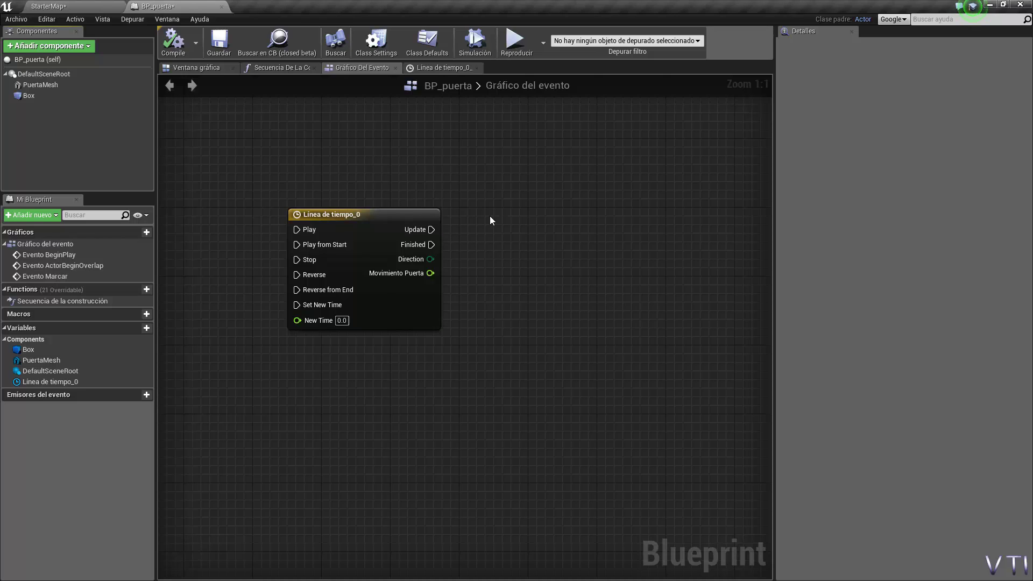
click(389, 214)
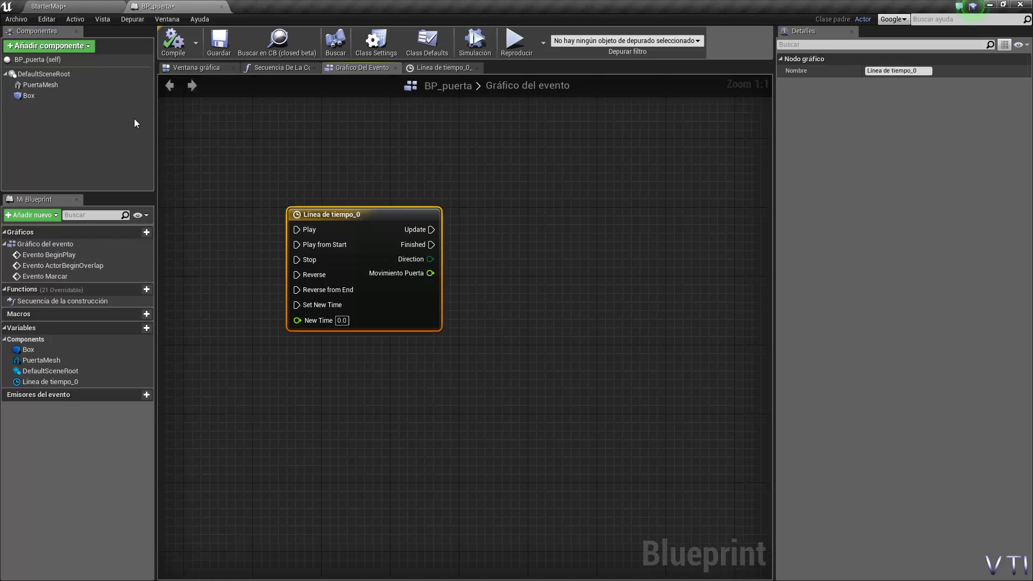
Select the PuertaMesh component and search the graph actions for 'setworld'
click(46, 85)
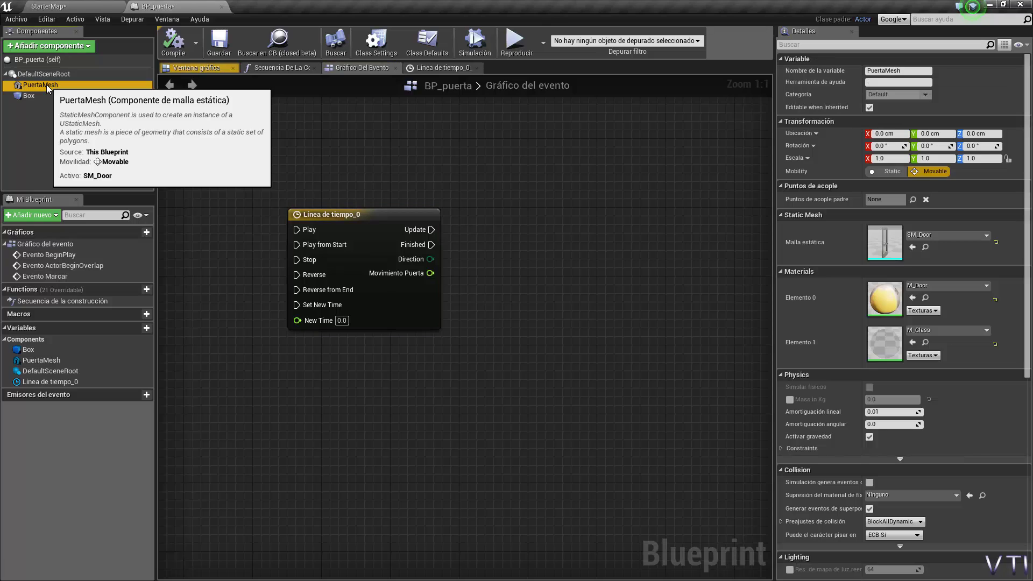
right_click(558, 239)
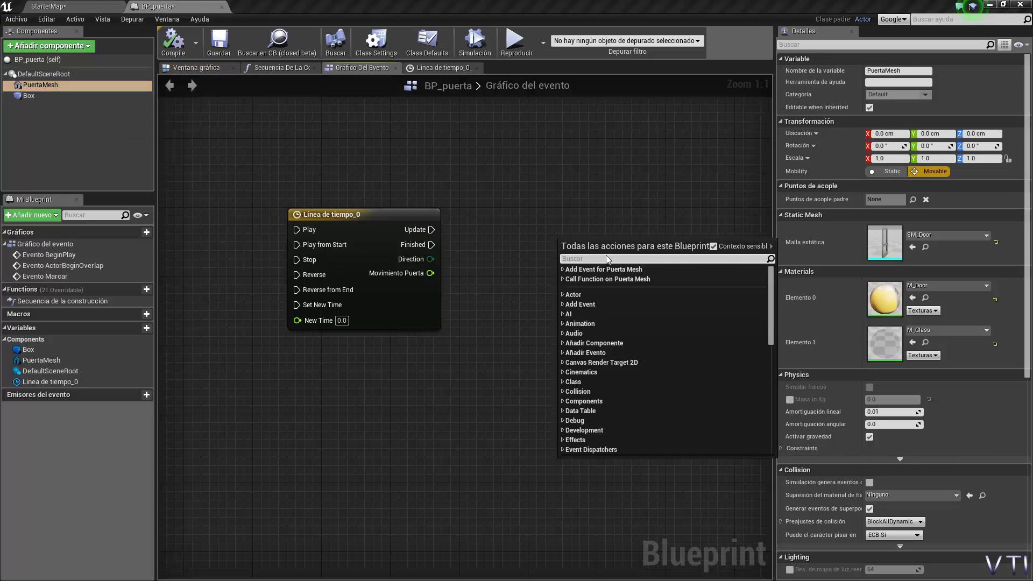
text(setr)
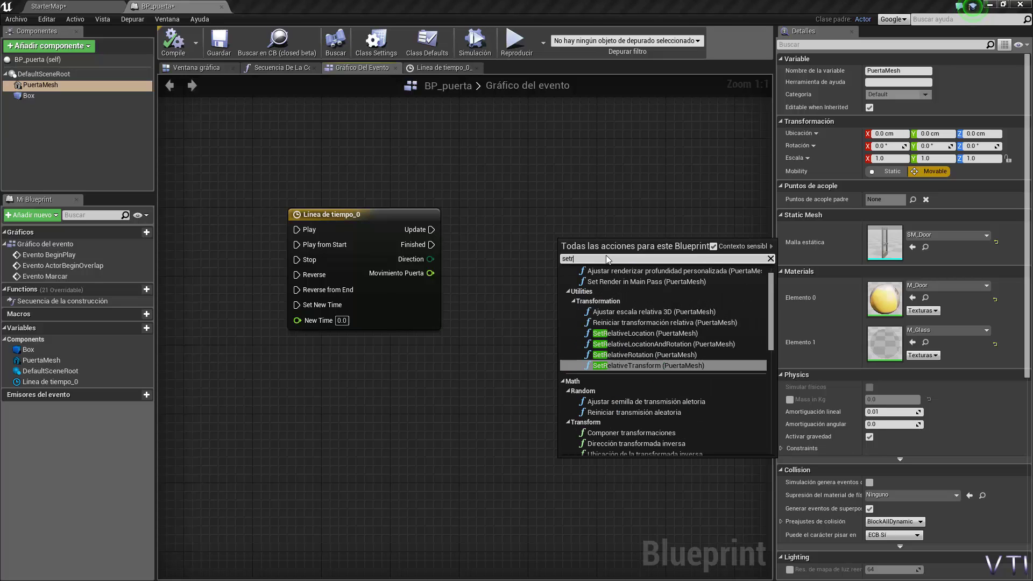
key(BackSpace)
text(wor)
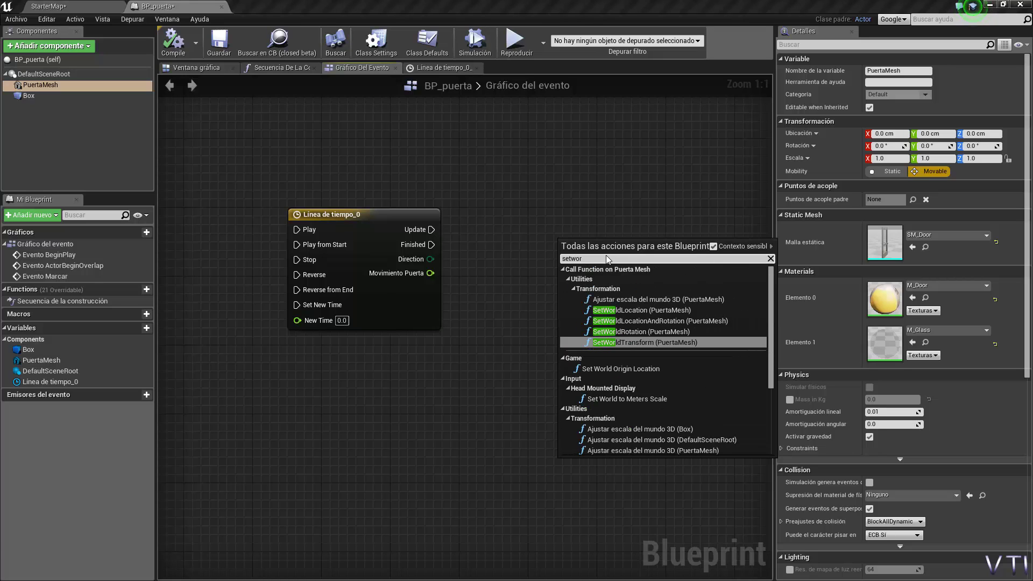
text(ld)
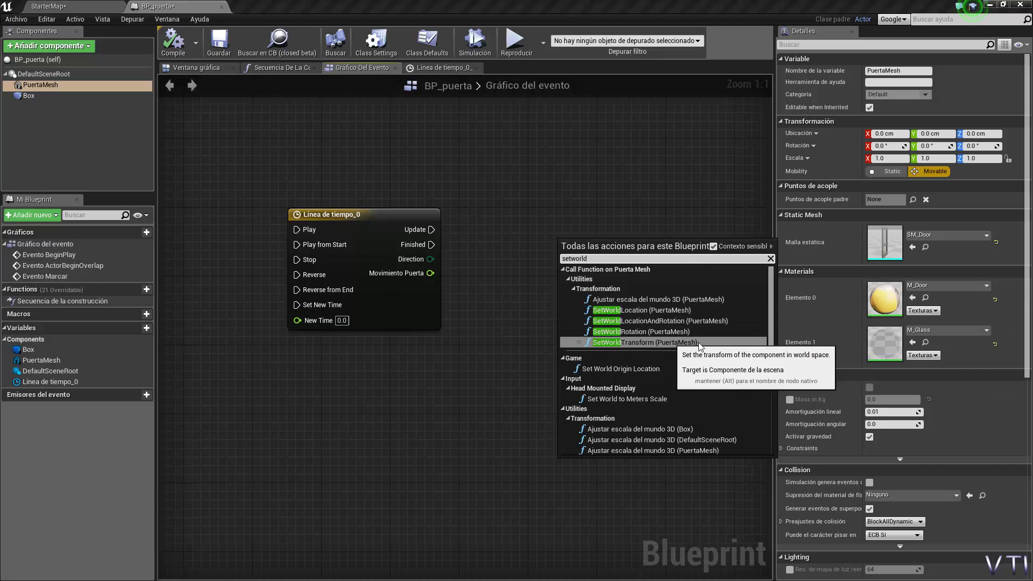
Add the SetWorldRotation (PuertaMesh) node and arrange it beside the timeline node
click(654, 331)
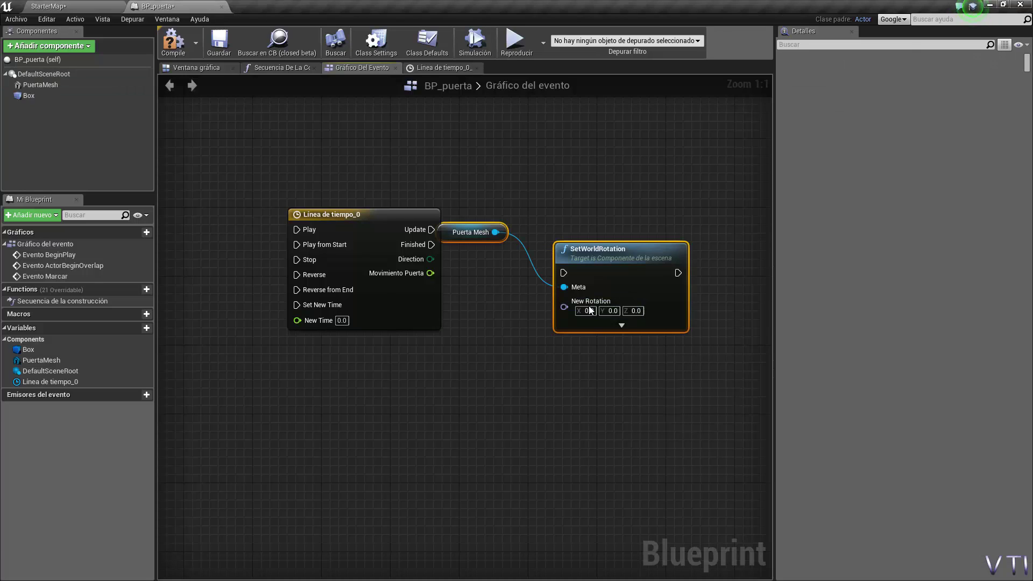
drag(635, 253, 618, 175)
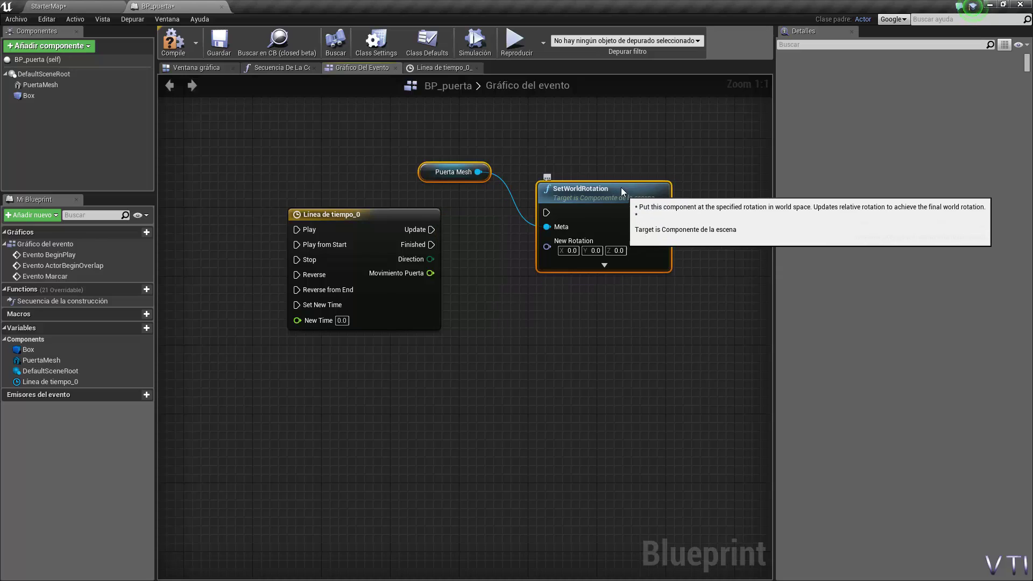
drag(412, 215, 404, 216)
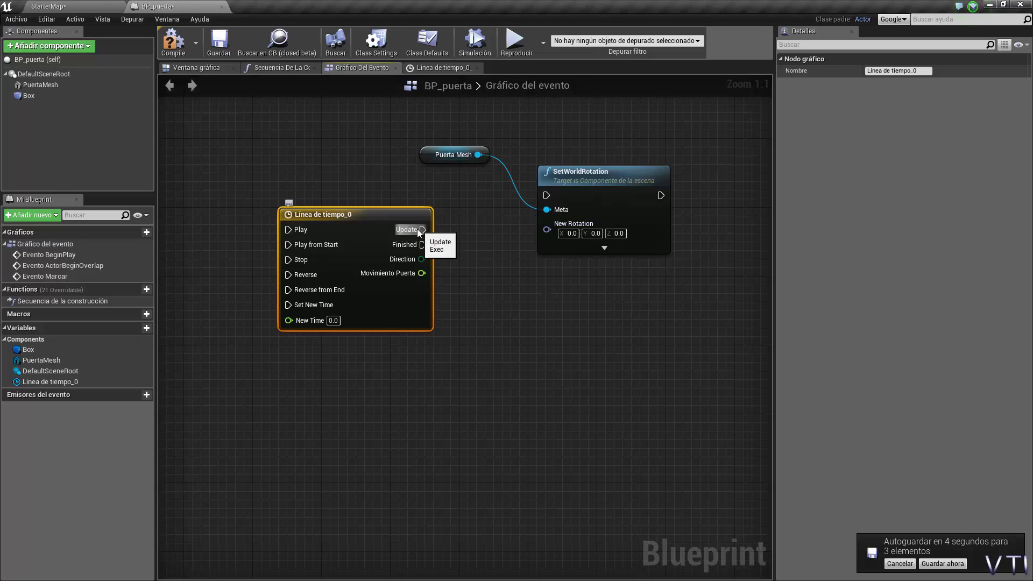
Wire the timeline's Update output into SetWorldRotation's execution input and shift that node right
drag(419, 229, 473, 223)
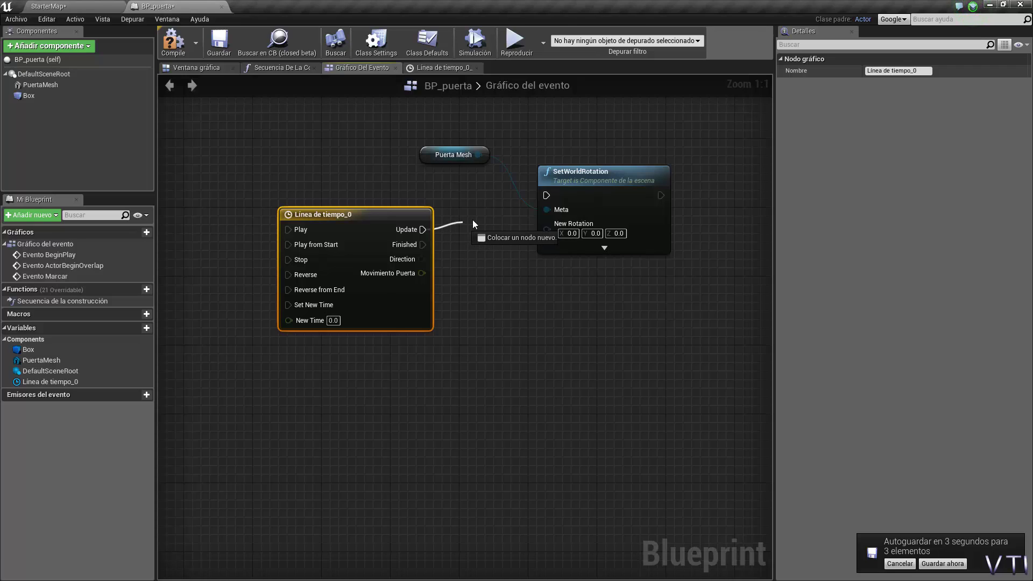
drag(472, 223, 548, 195)
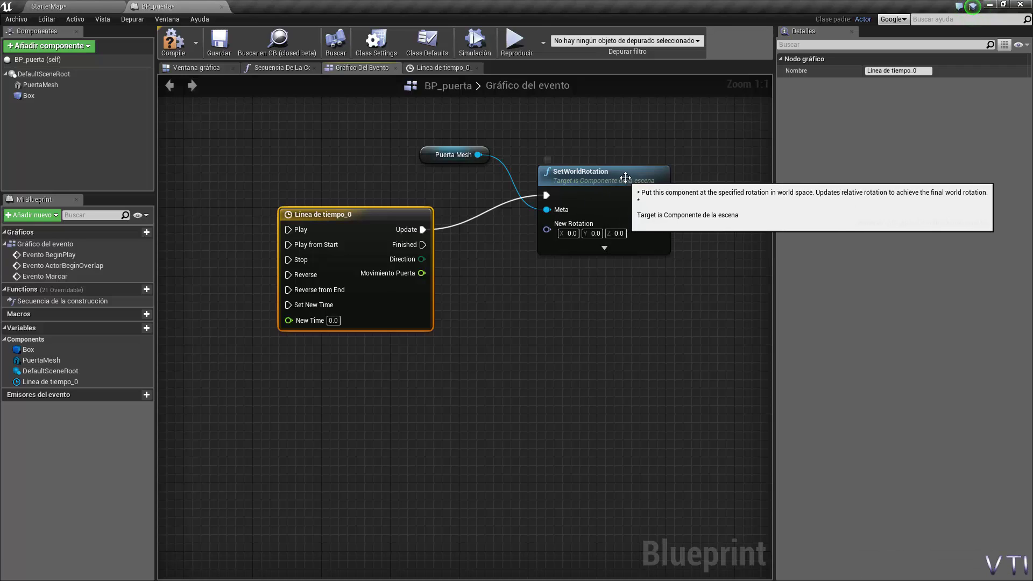
drag(631, 177, 640, 176)
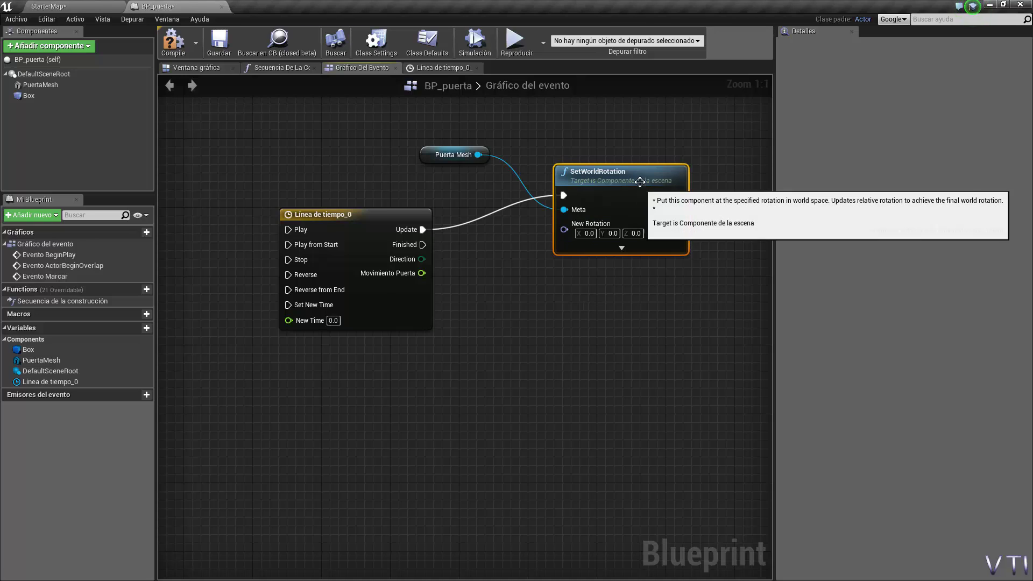
drag(638, 174, 664, 175)
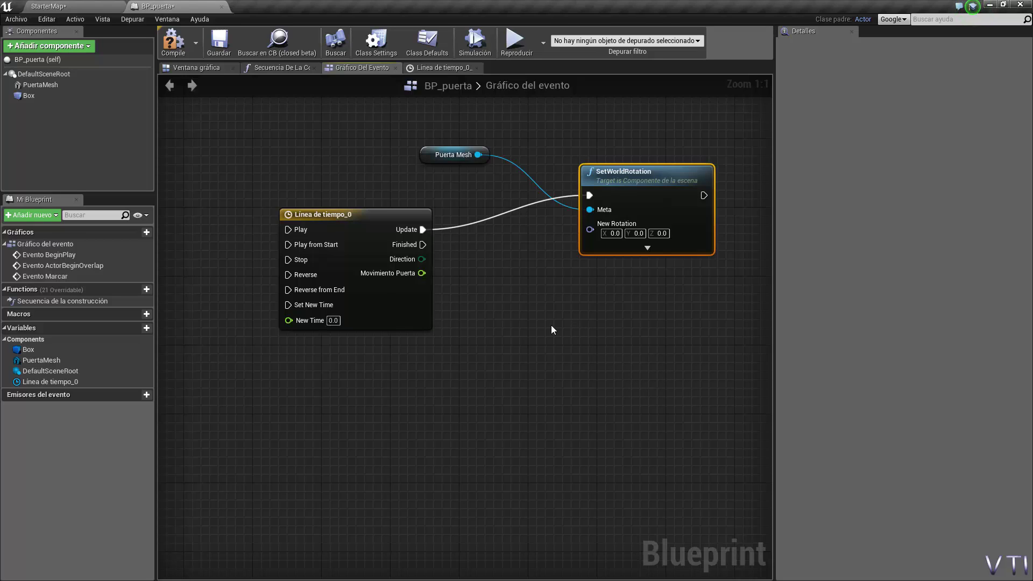
Search 'make r' in the action menu and add a Make Rotator node to the graph
right_click(574, 325)
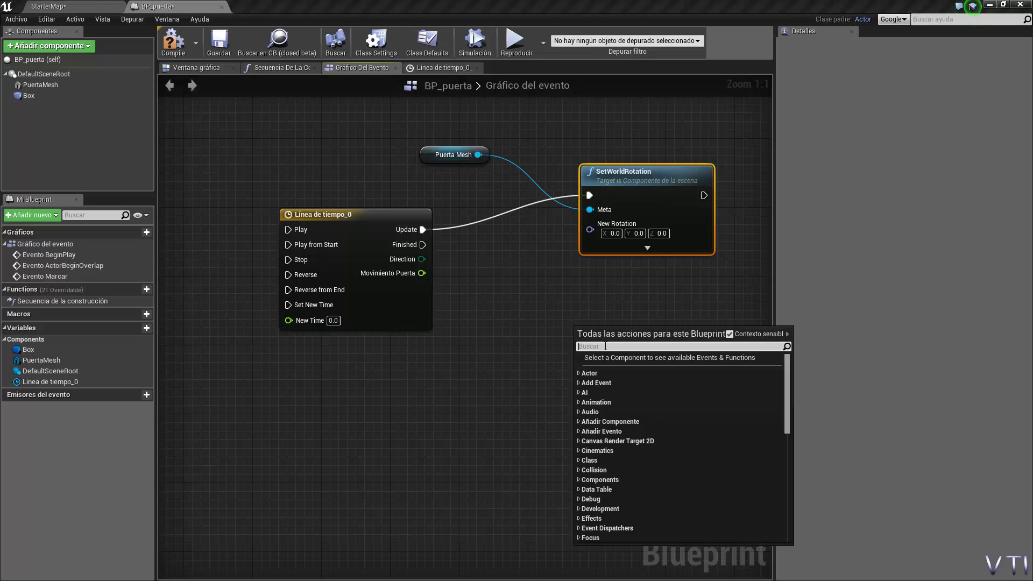
text(set)
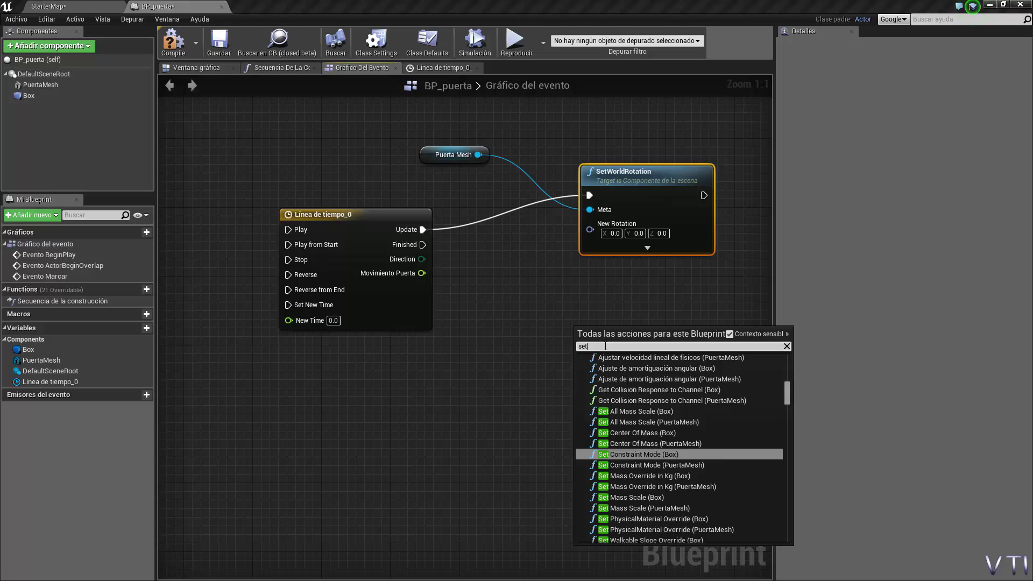
text(t)
key(BackSpace)
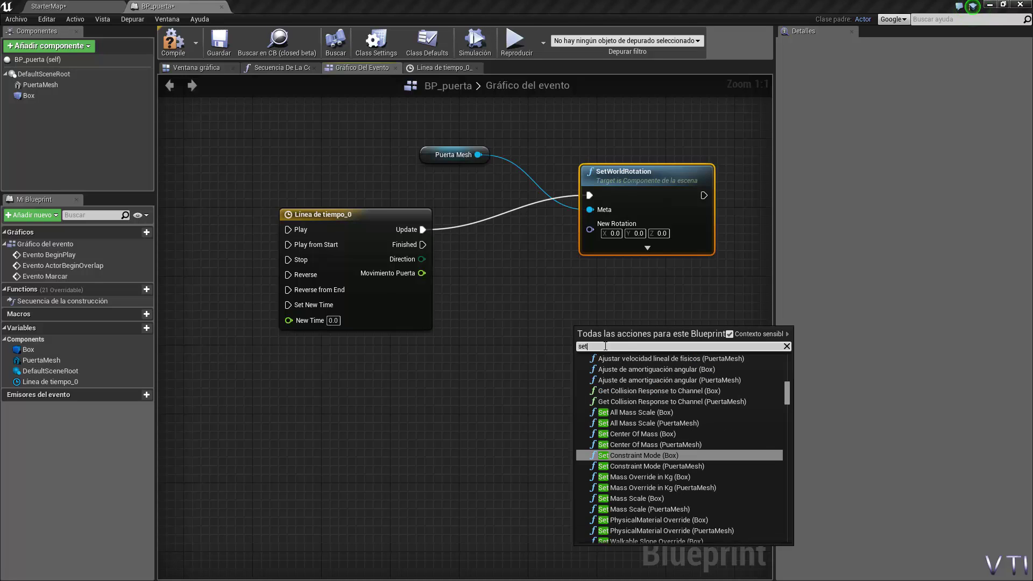
text(ro)
key(BackSpace)
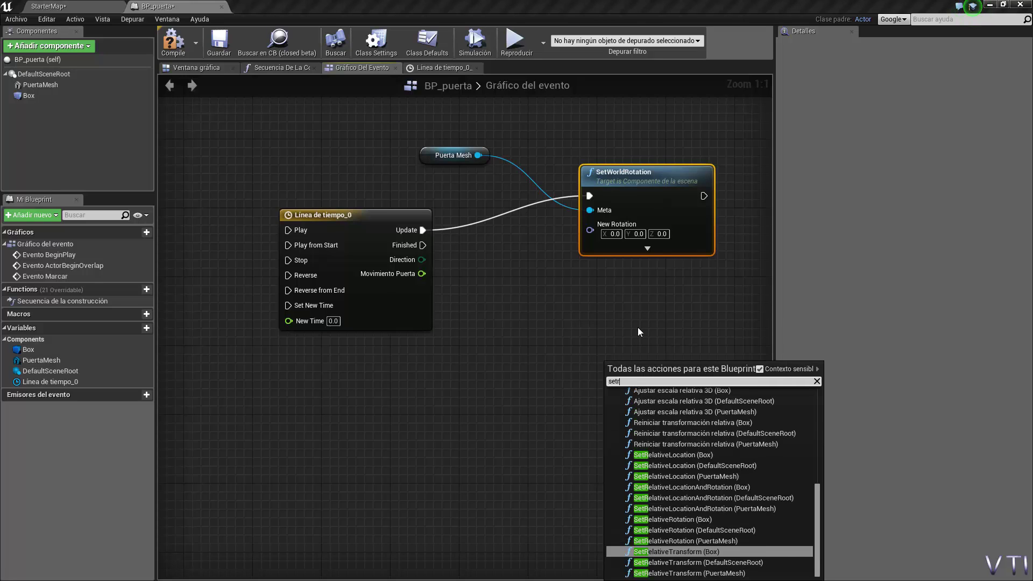
key(BackSpace)
key(BackSpace)
key(BackSpace)
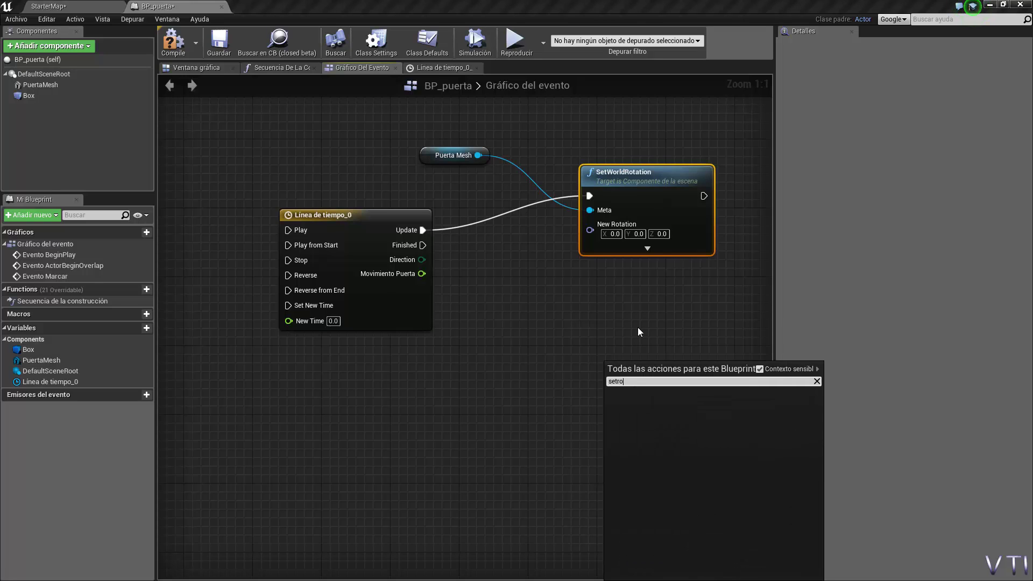
text(make)
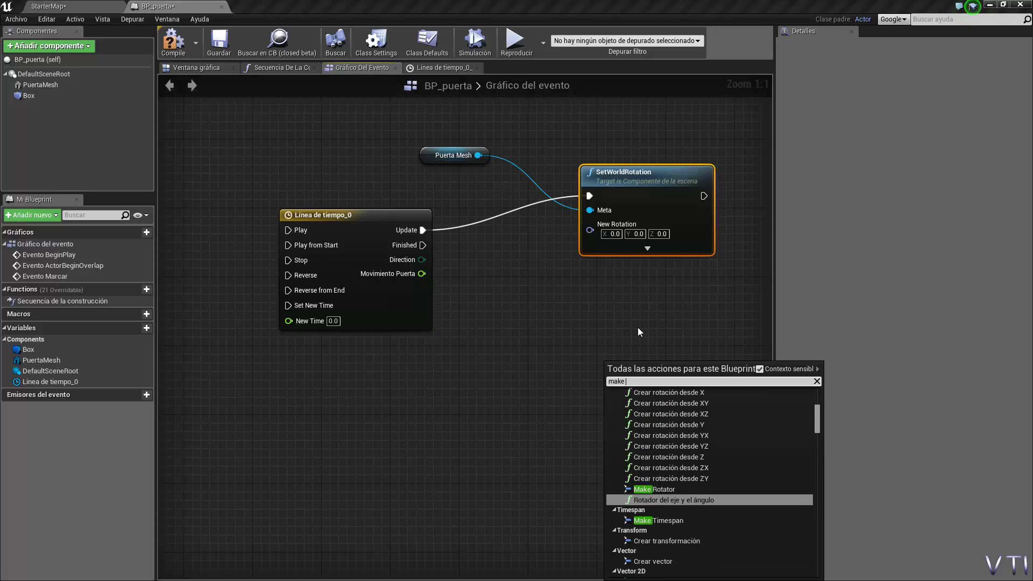
text( r)
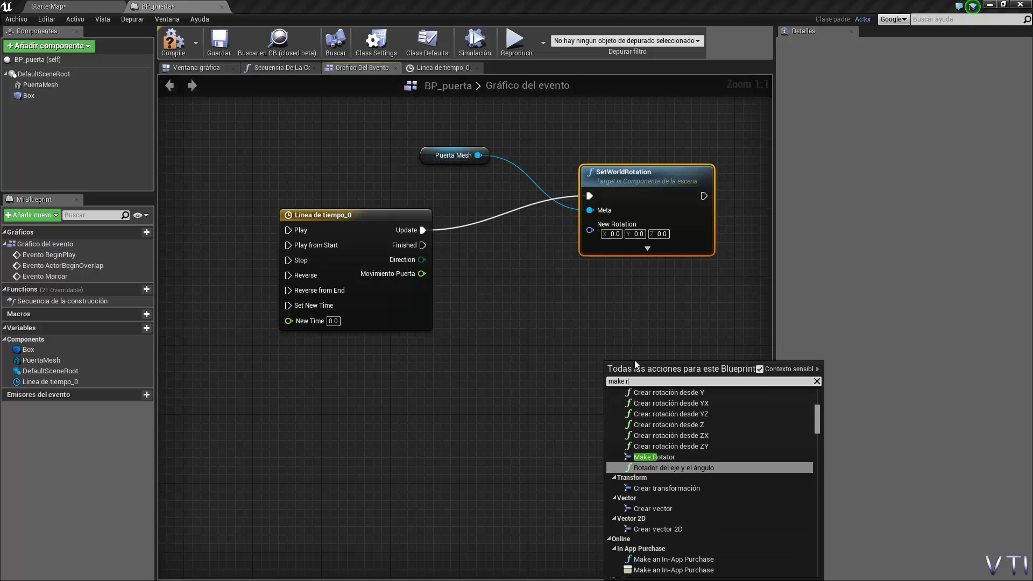
click(672, 457)
Position the Make Rotator node and set its Z (Yaw) value to 90
drag(672, 377, 620, 351)
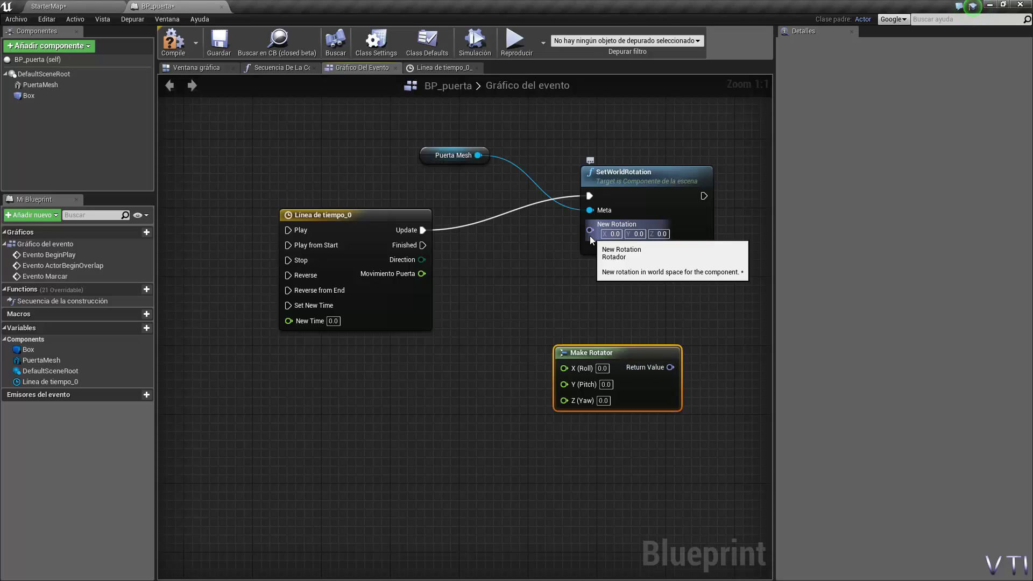
drag(637, 352, 611, 334)
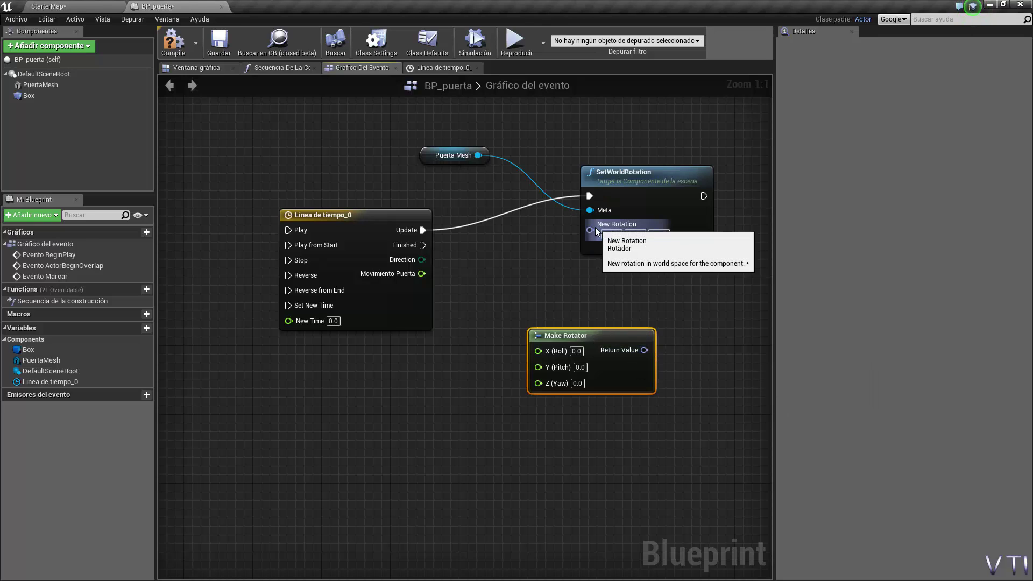
drag(620, 334, 636, 342)
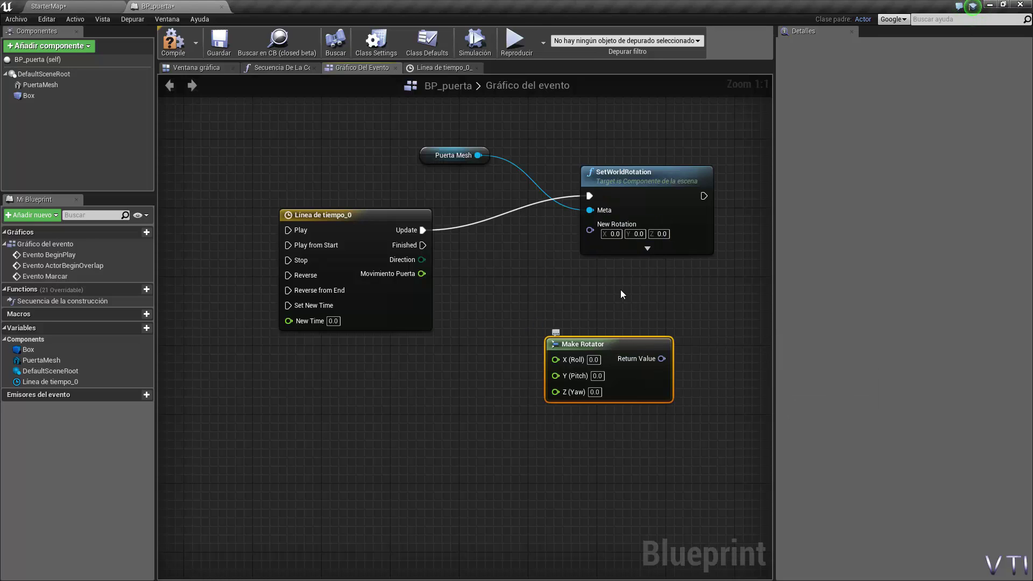
click(597, 392)
text(90)
drag(616, 337, 624, 337)
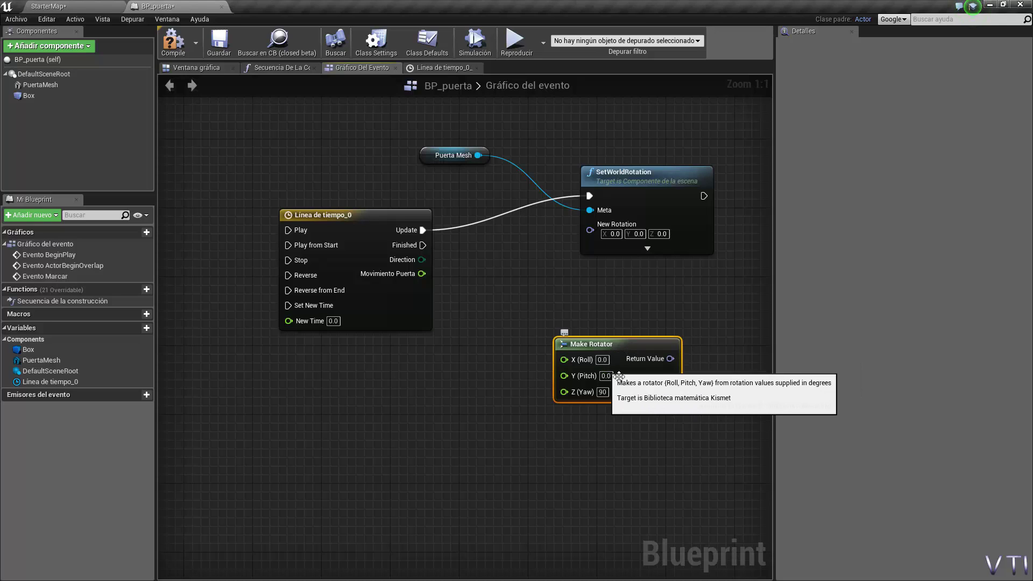
drag(648, 342, 656, 333)
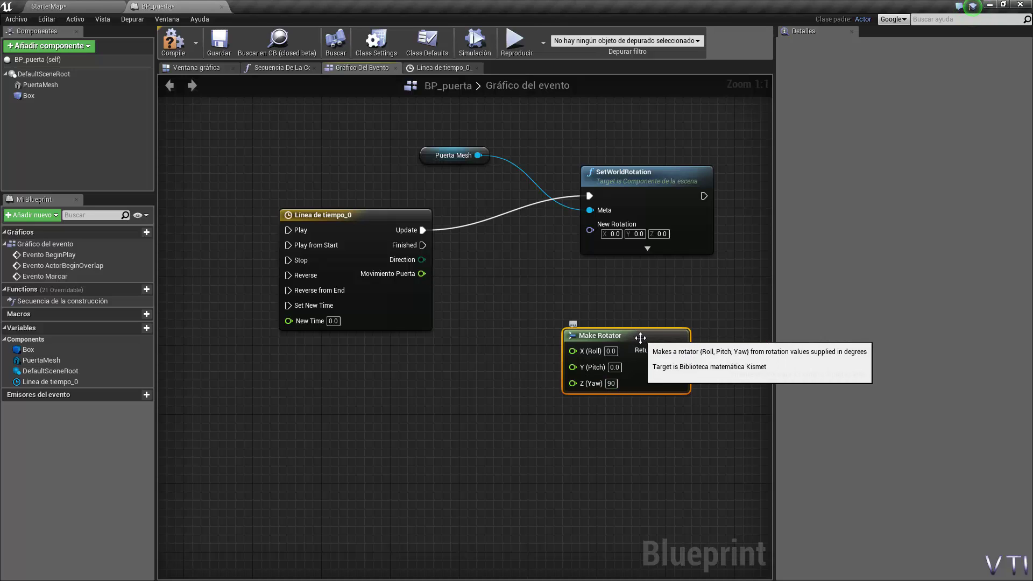
click(742, 406)
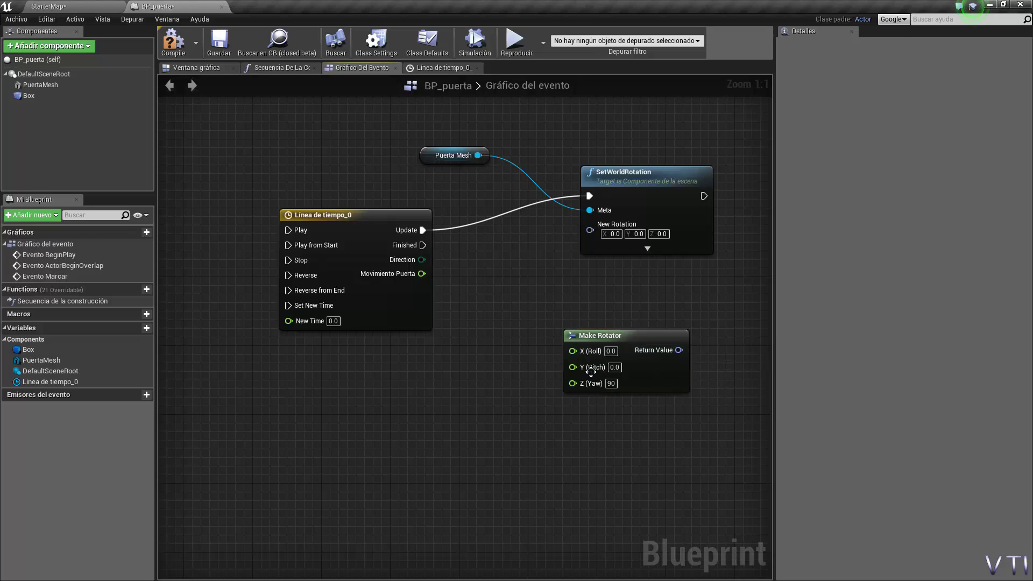
mouse_move(511, 338)
right_down()
mouse_move(522, 350)
mouse_move(517, 335)
right_up()
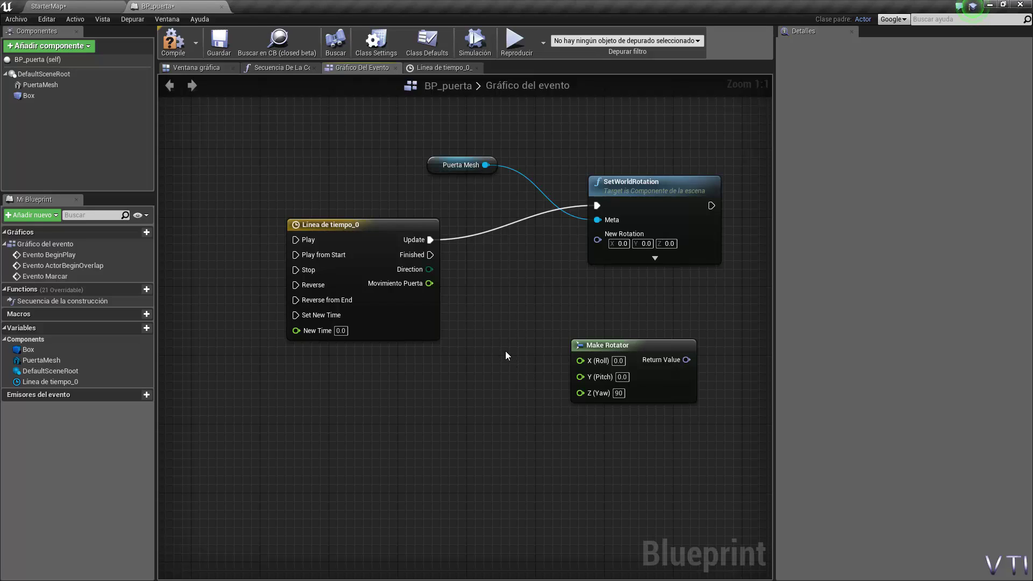
Place a float × float Multiply node from the Math > Float actions beside the Make Rotator
right_click(508, 354)
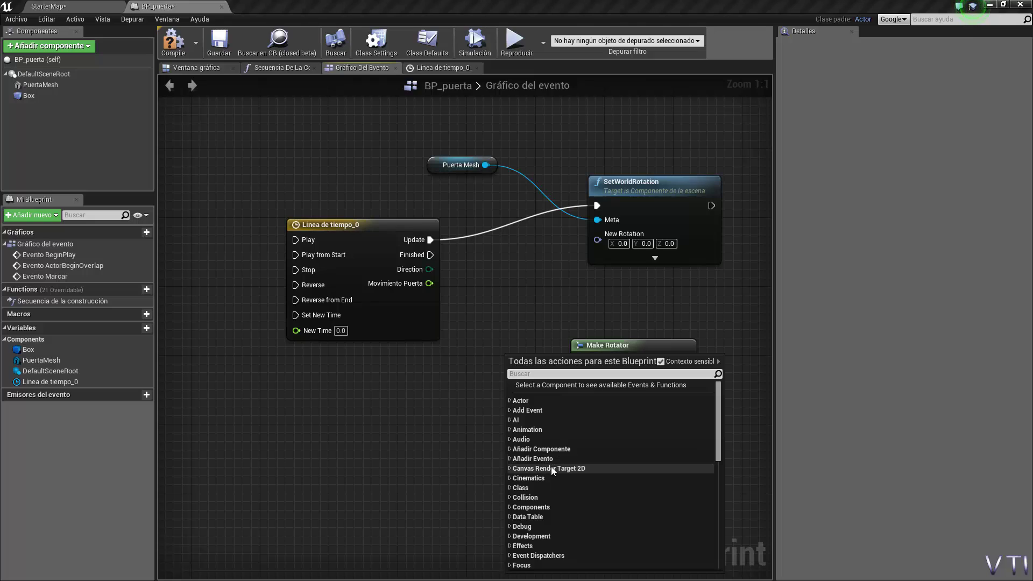
scroll(547, 523, down, 1)
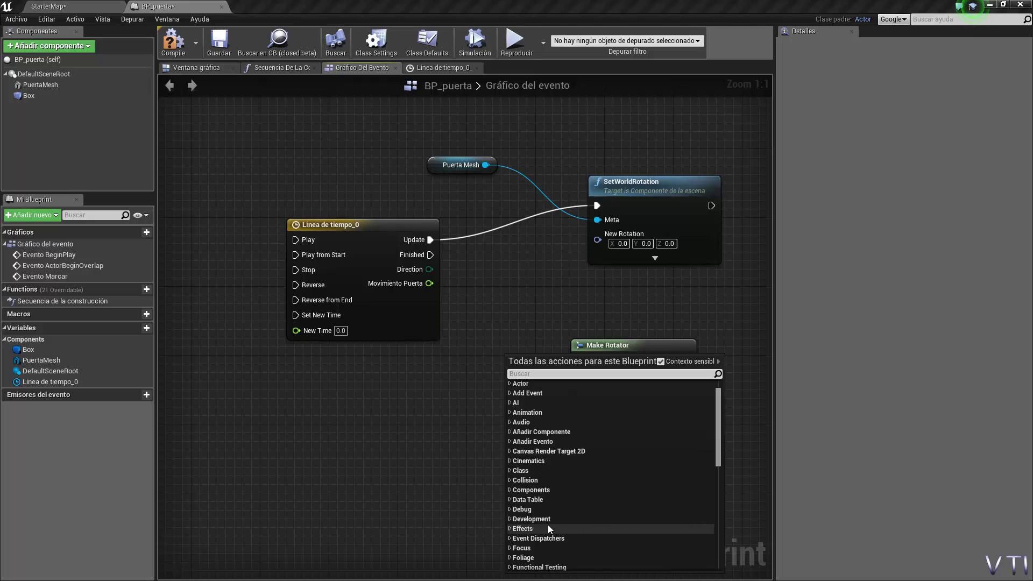
scroll(547, 525, down, 3)
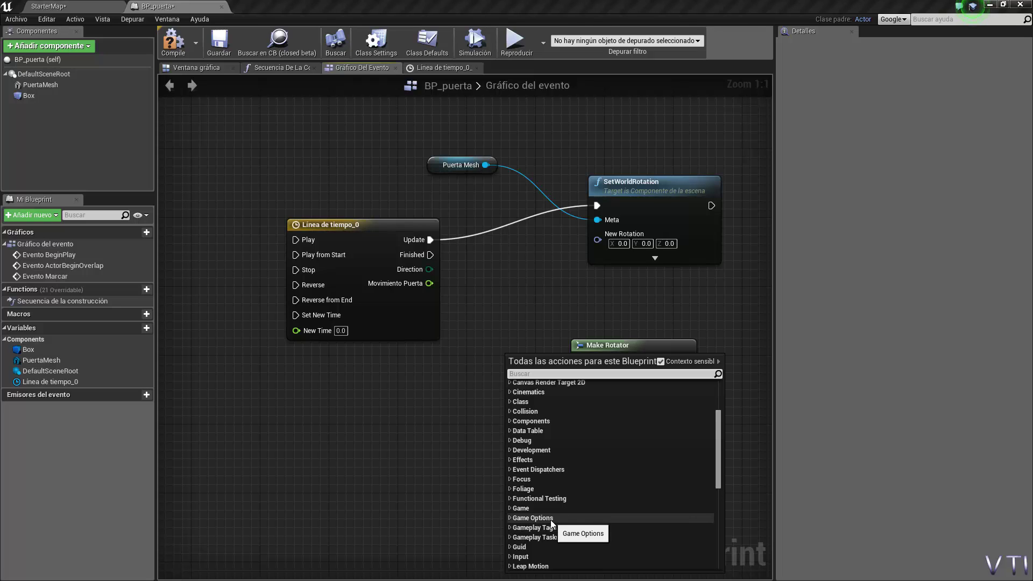
scroll(551, 525, down, 3)
scroll(551, 520, down, 1)
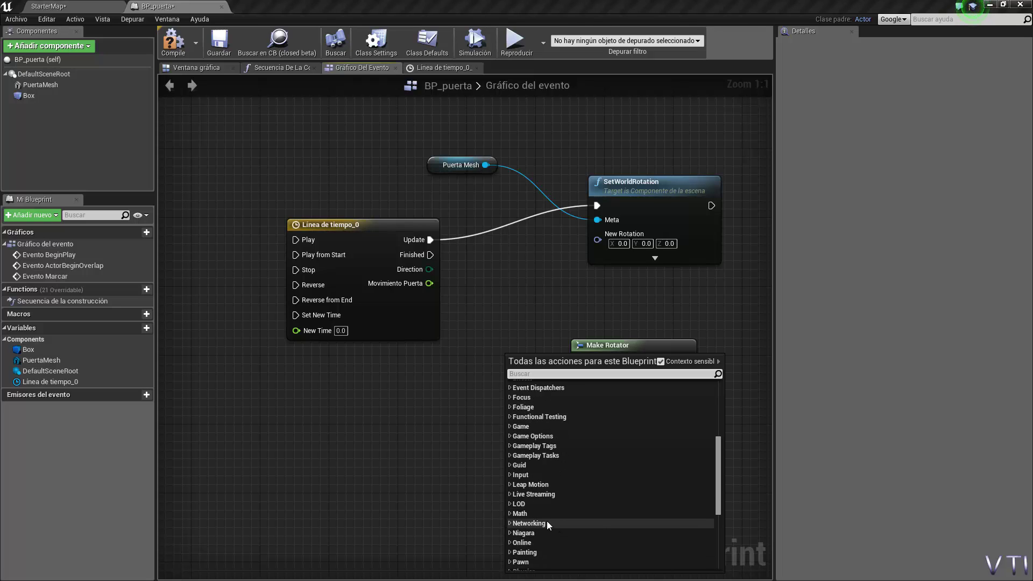
click(510, 514)
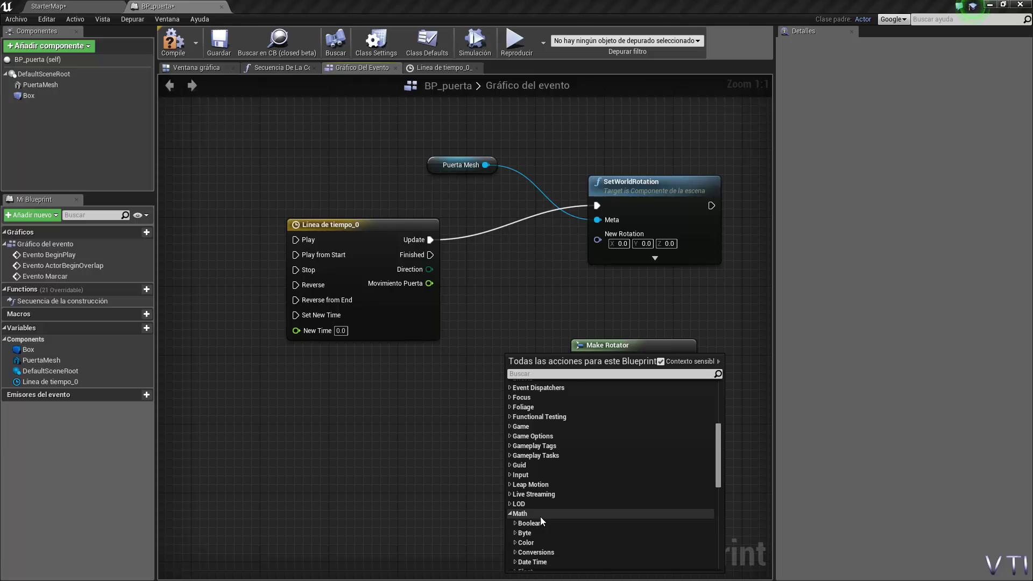
scroll(540, 517, down, 1)
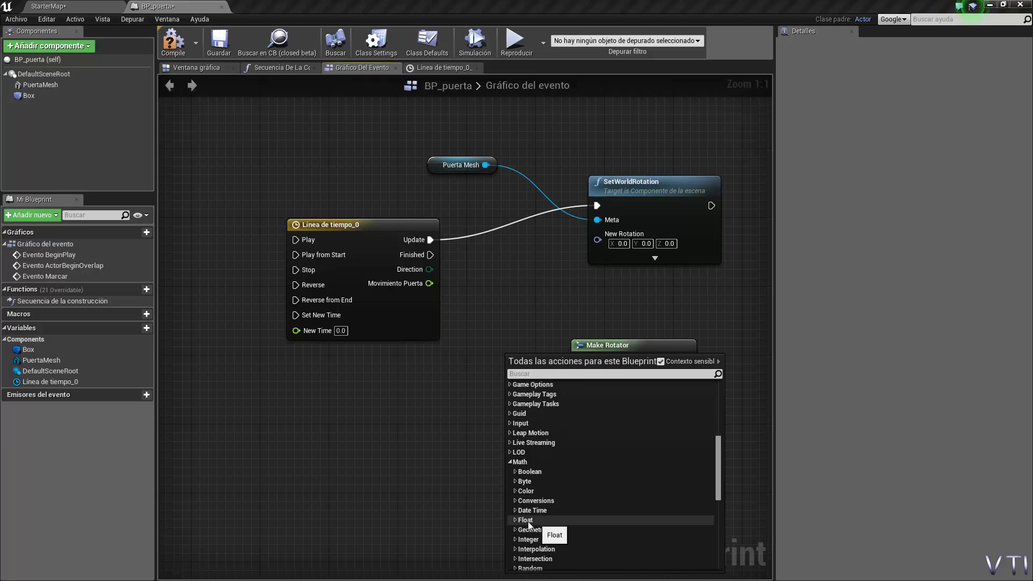
scroll(525, 520, down, 1)
click(516, 517)
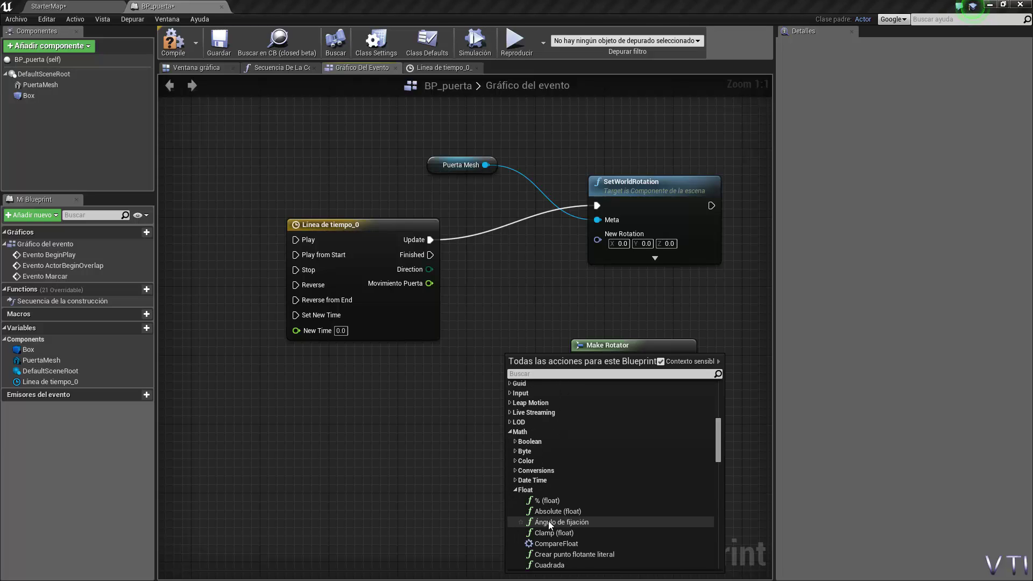
scroll(548, 520, down, 1)
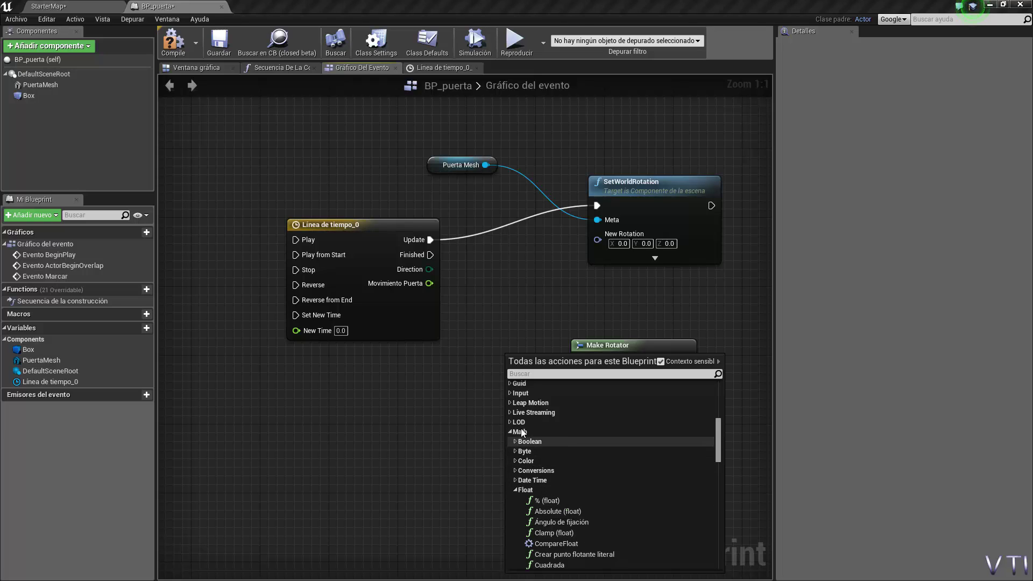
scroll(539, 487, down, 1)
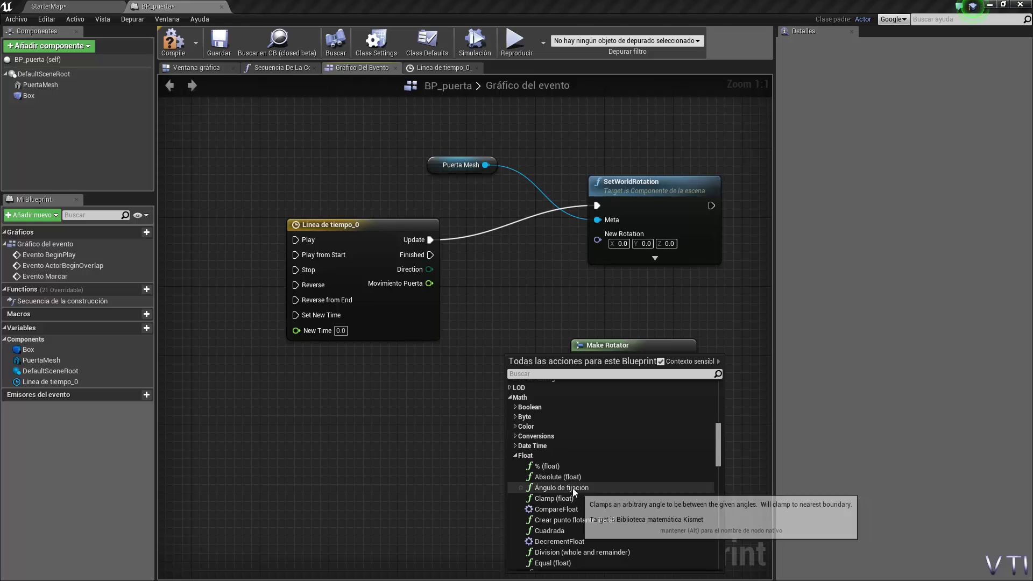
scroll(564, 479, down, 1)
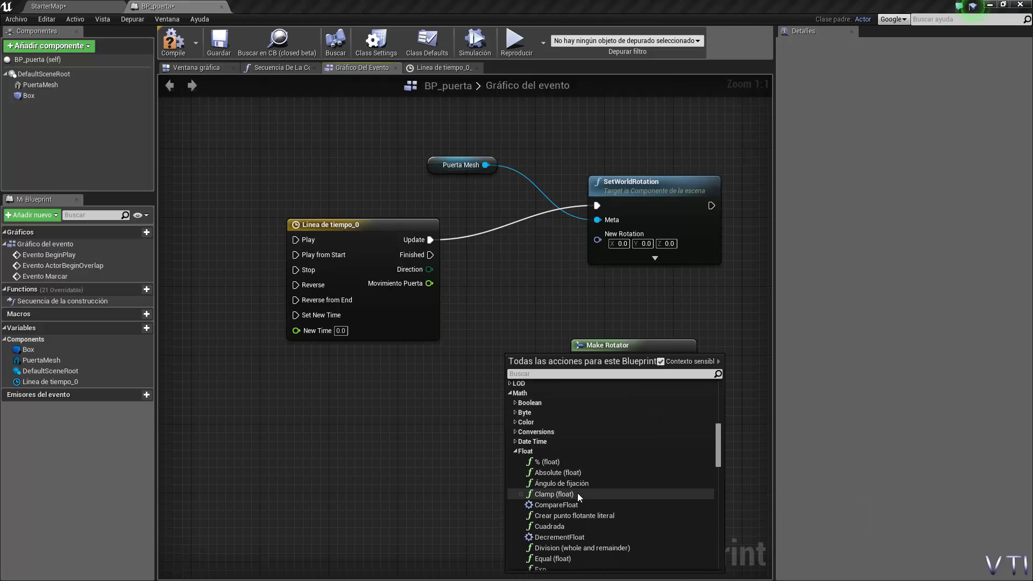
scroll(578, 498, down, 1)
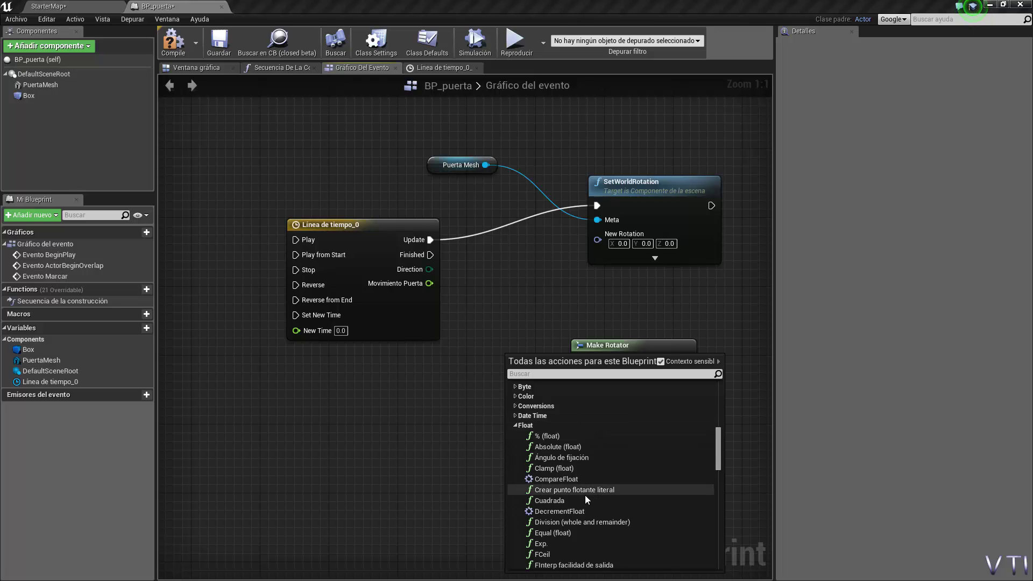
scroll(585, 495, down, 1)
scroll(581, 514, down, 1)
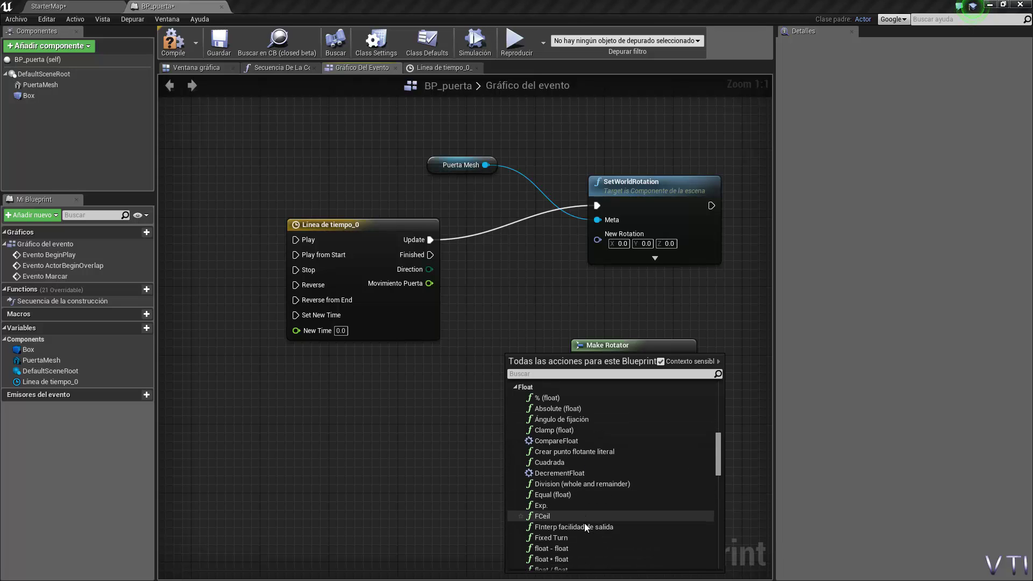
click(562, 561)
Wire Movimiento Puerta into the Multiply node's A input and set B to 90
drag(545, 363, 485, 364)
drag(591, 346, 625, 345)
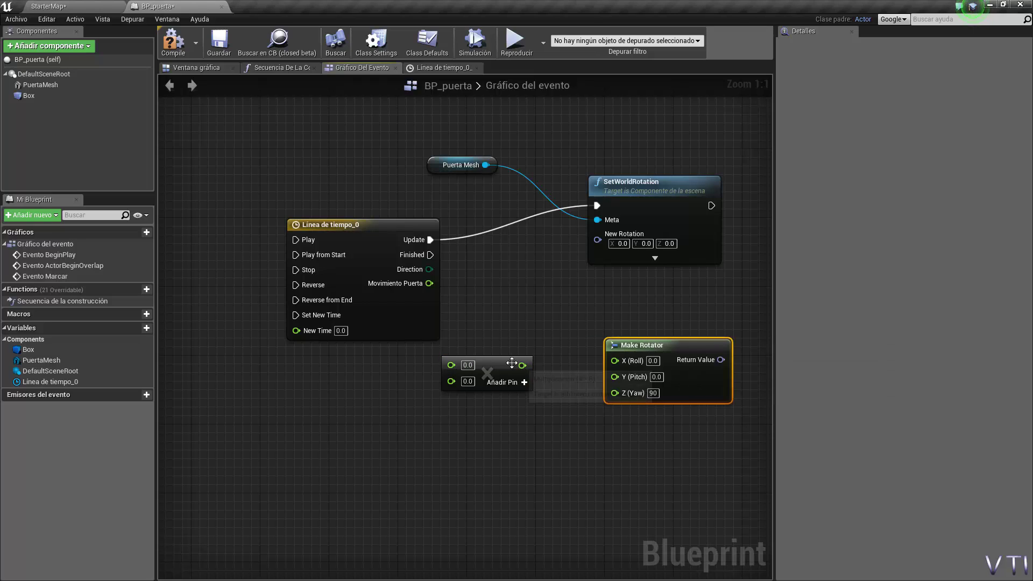
drag(492, 375, 509, 366)
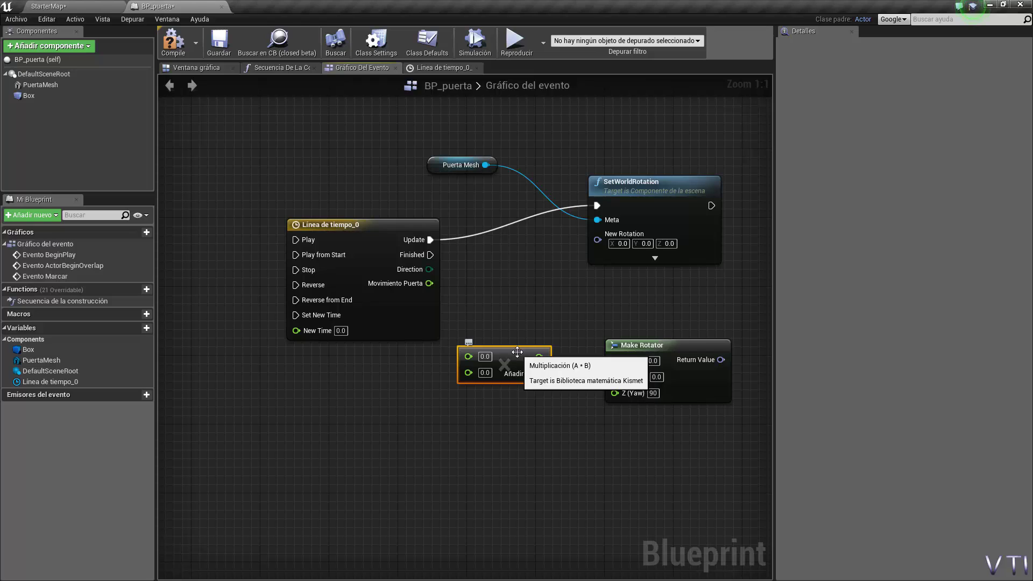
drag(549, 367, 558, 359)
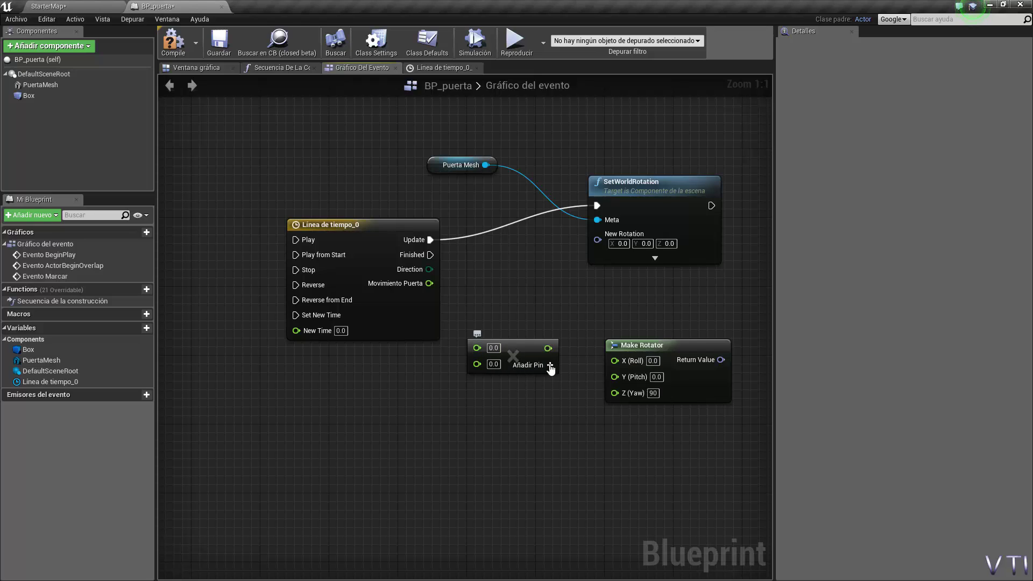
drag(429, 283, 477, 348)
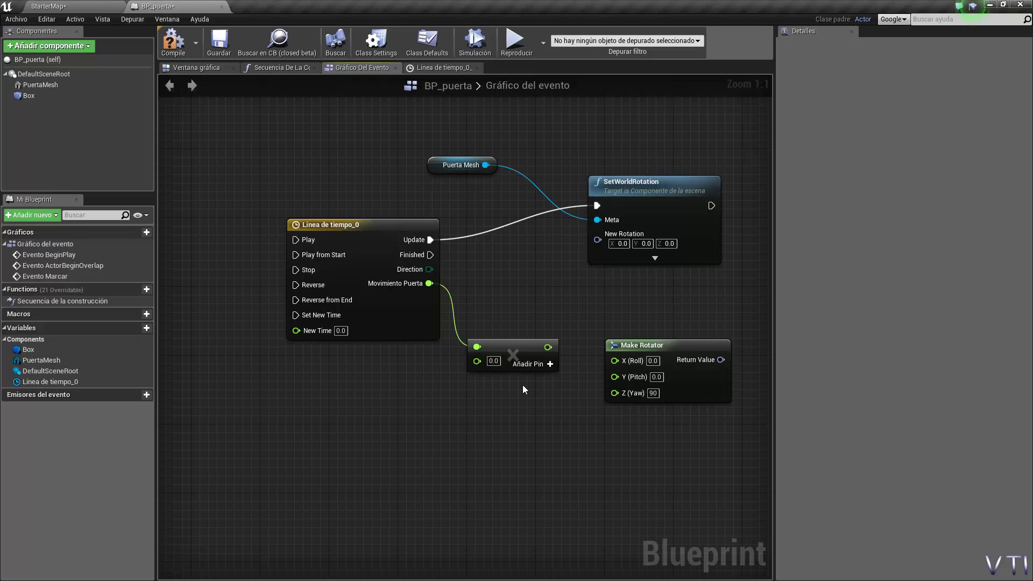
click(494, 361)
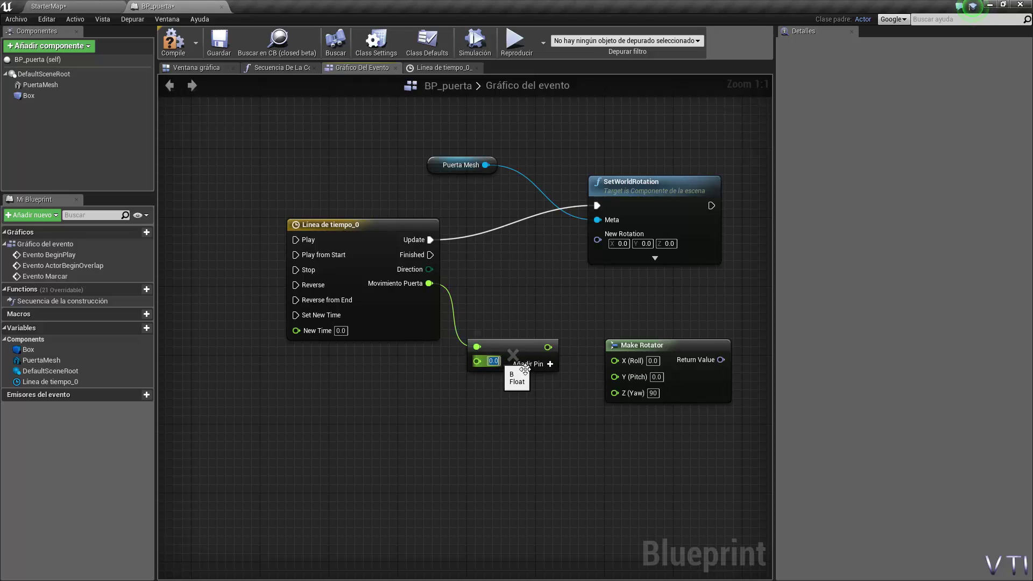
text(9)
key(Return)
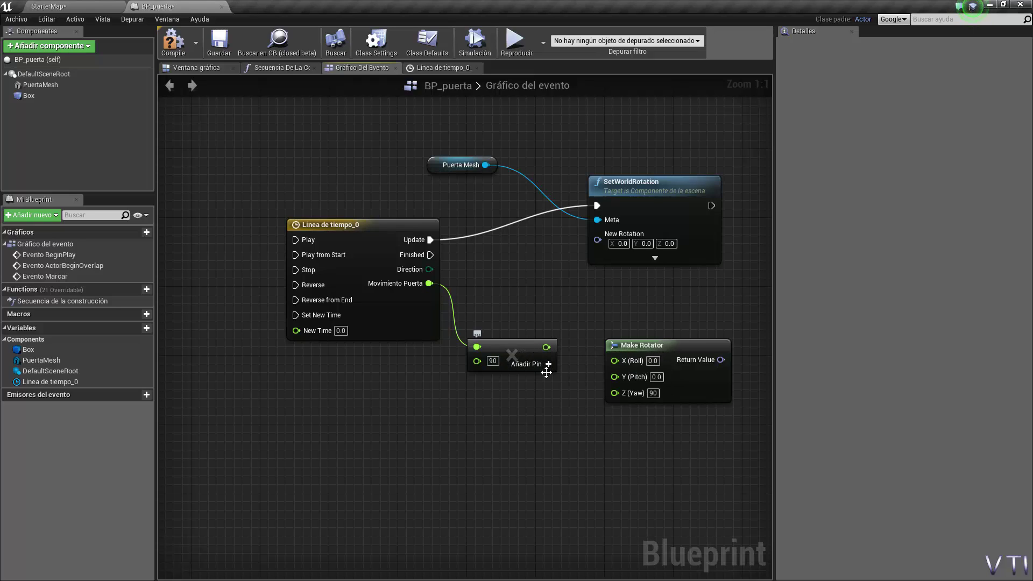
Connect the product to Make Rotator's Z (Yaw) and its result to SetWorldRotation's New Rotation
drag(546, 347, 622, 396)
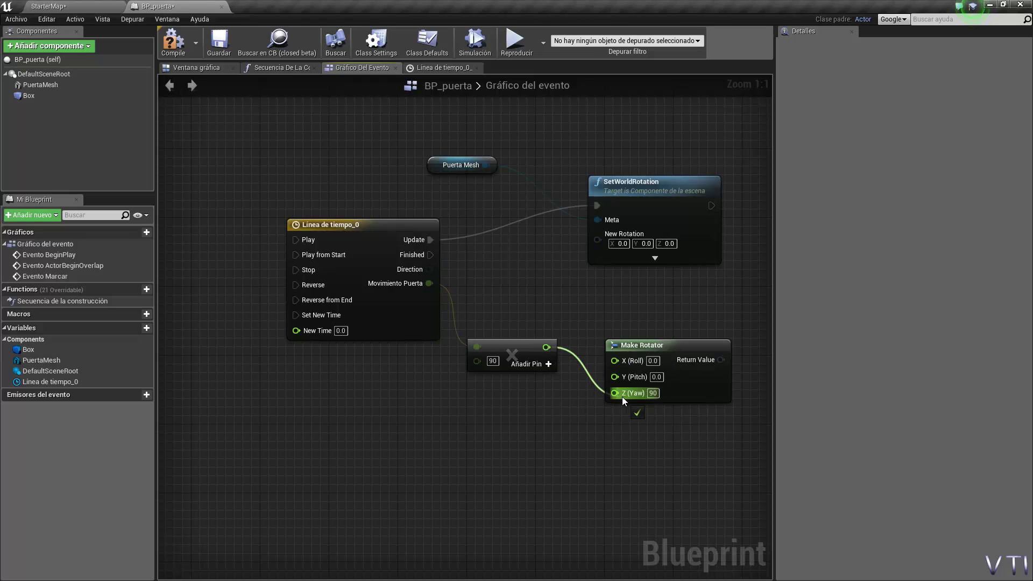
drag(622, 396, 618, 394)
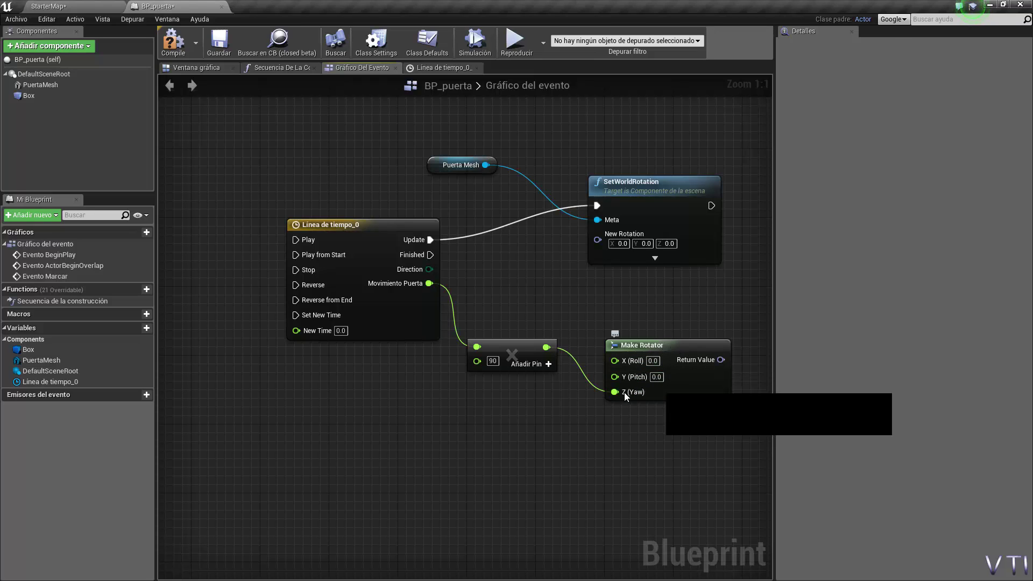
drag(679, 351, 679, 342)
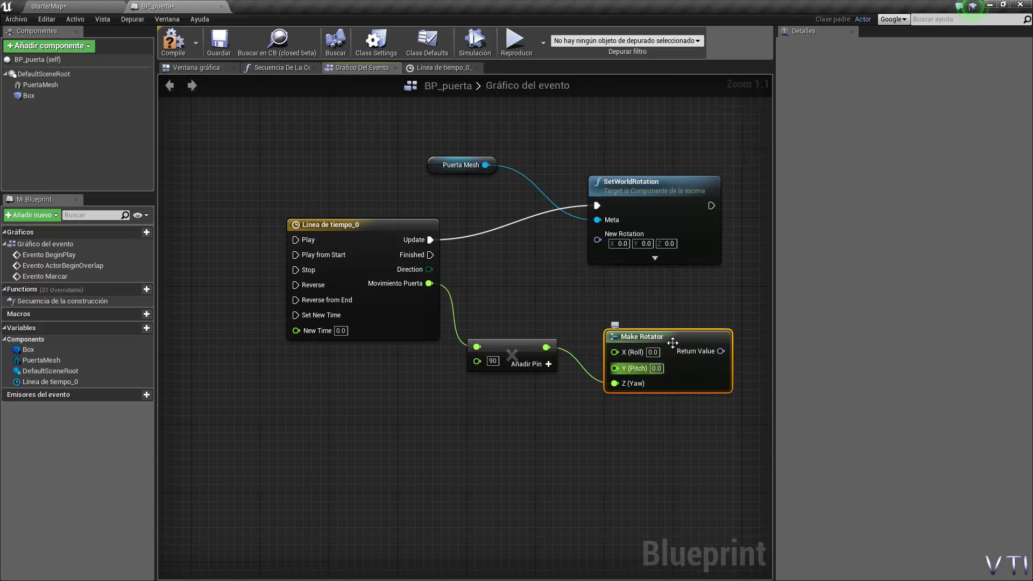
drag(665, 381, 665, 399)
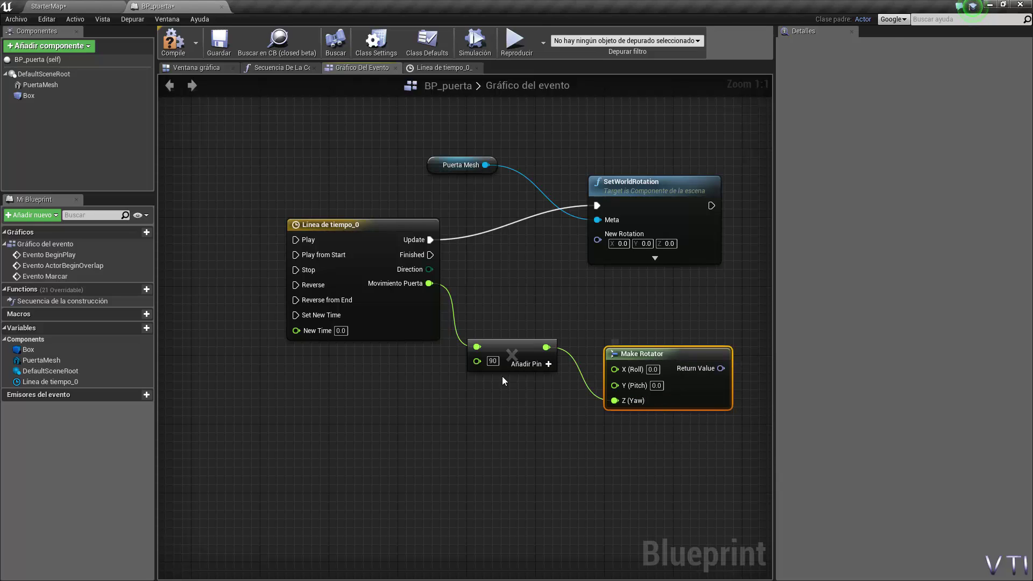
drag(523, 345, 513, 379)
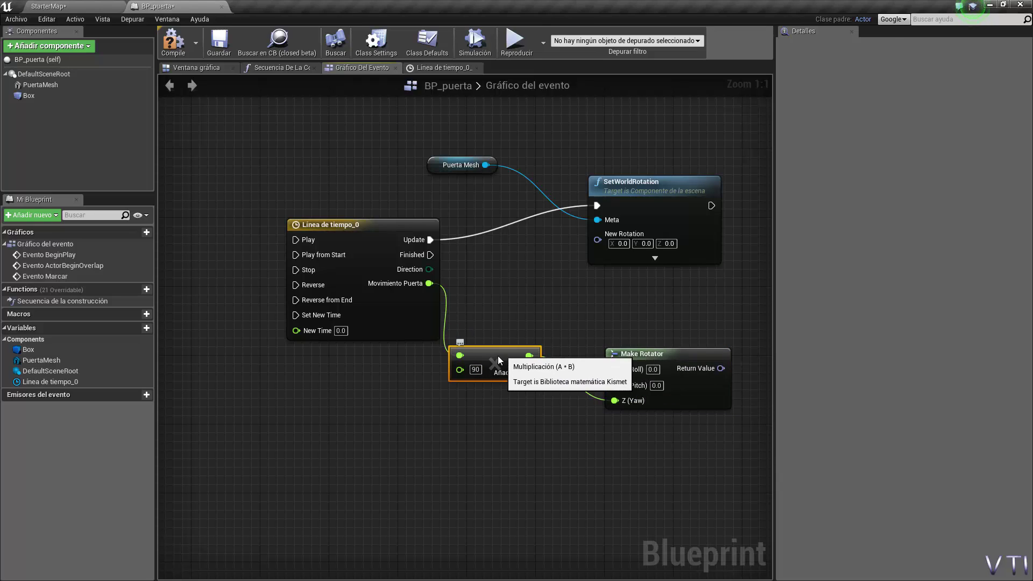
drag(683, 353, 675, 354)
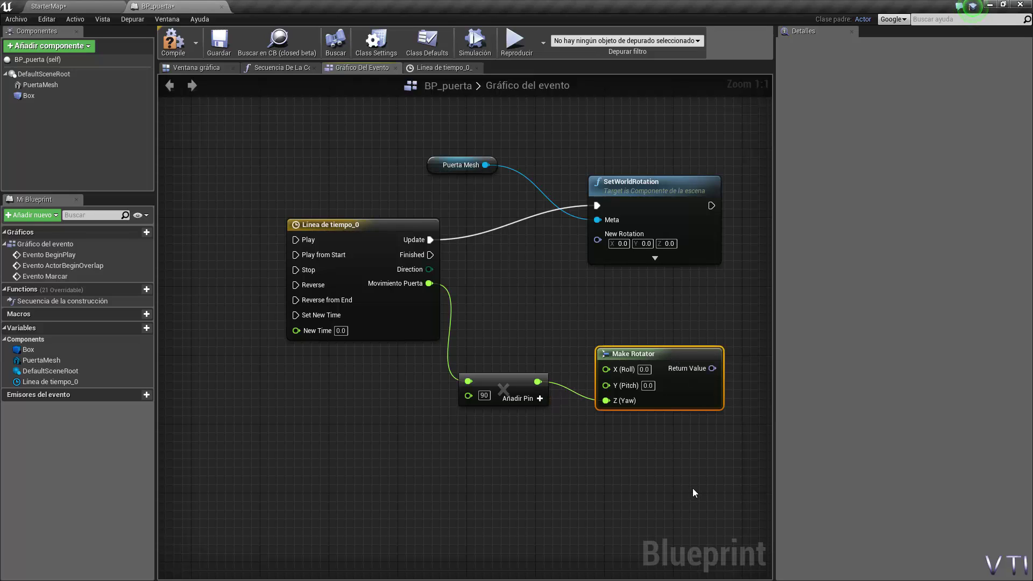
drag(712, 368, 606, 243)
drag(667, 190, 693, 181)
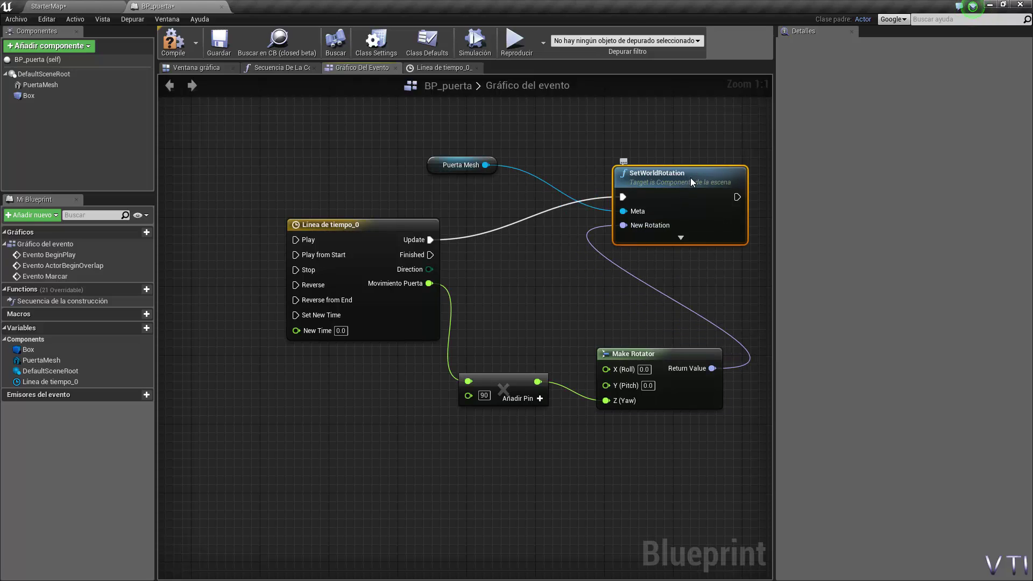
Show Class Defaults, then zoom out and pan to clear space left of the timeline
click(612, 423)
mouse_move(443, 383)
right_down()
mouse_move(495, 397)
mouse_move(461, 381)
mouse_move(495, 331)
right_up()
scroll(489, 389, down, 1)
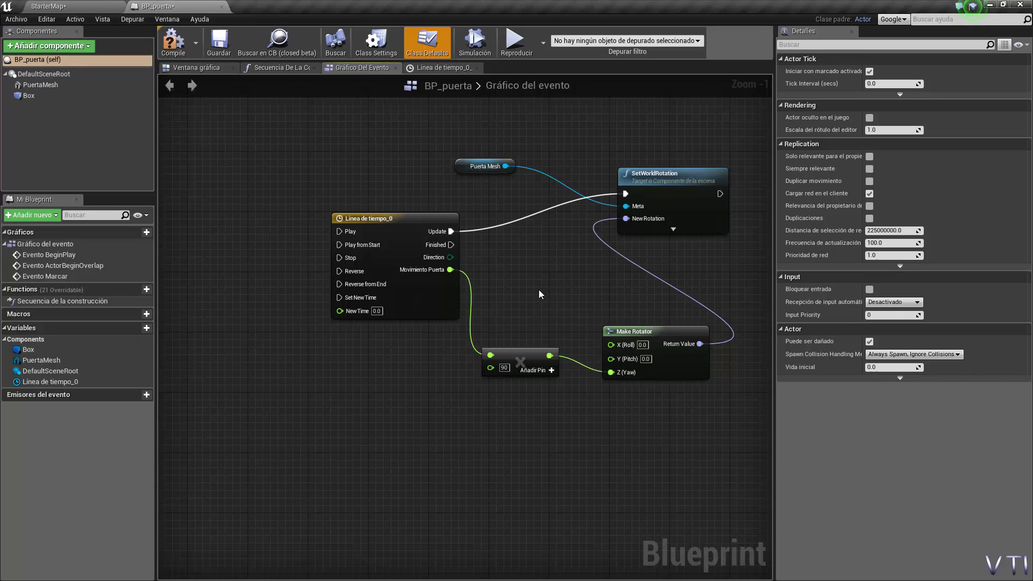
right_drag(542, 295, 617, 297)
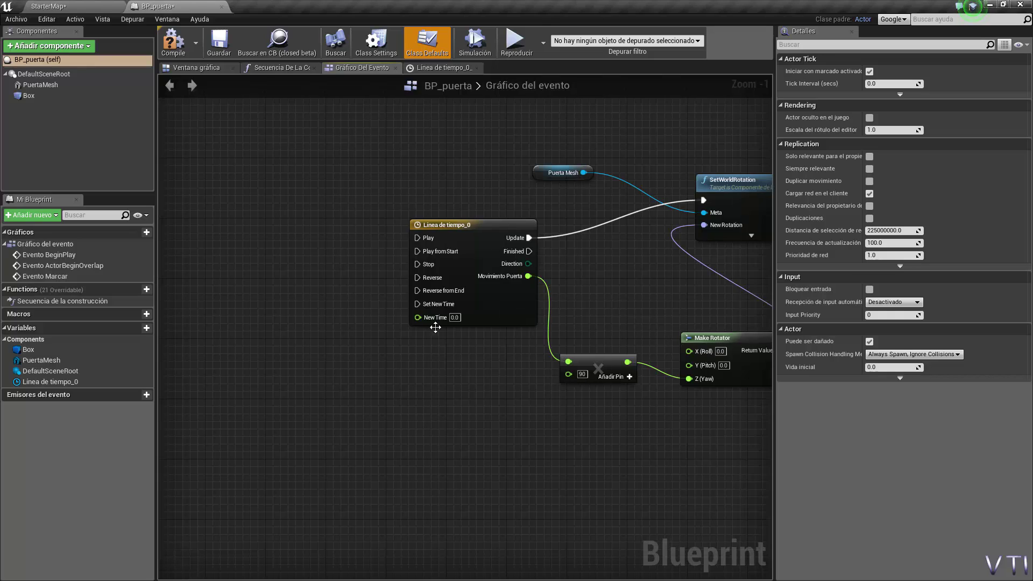
right_drag(435, 327, 474, 339)
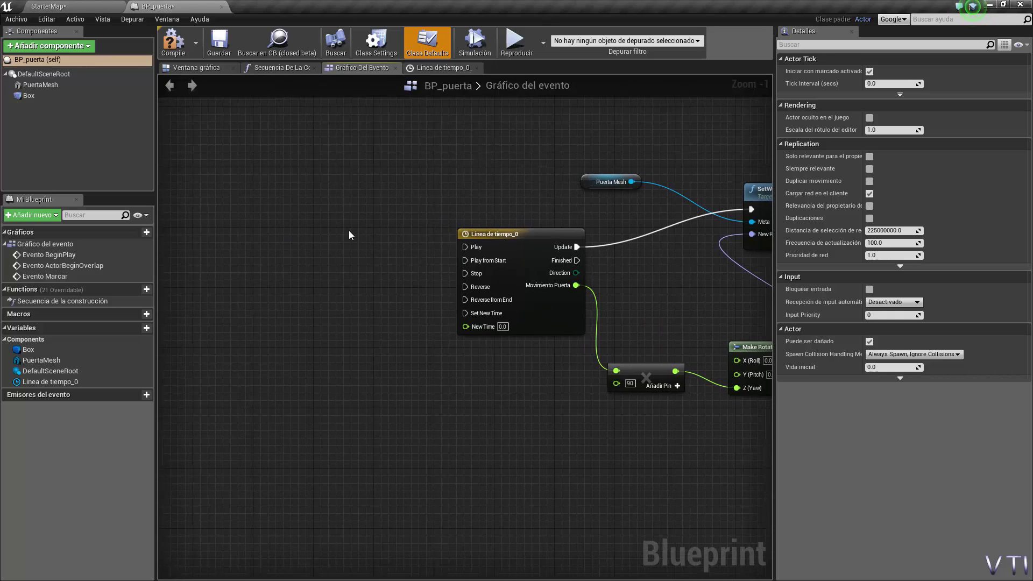
right_drag(369, 242, 443, 220)
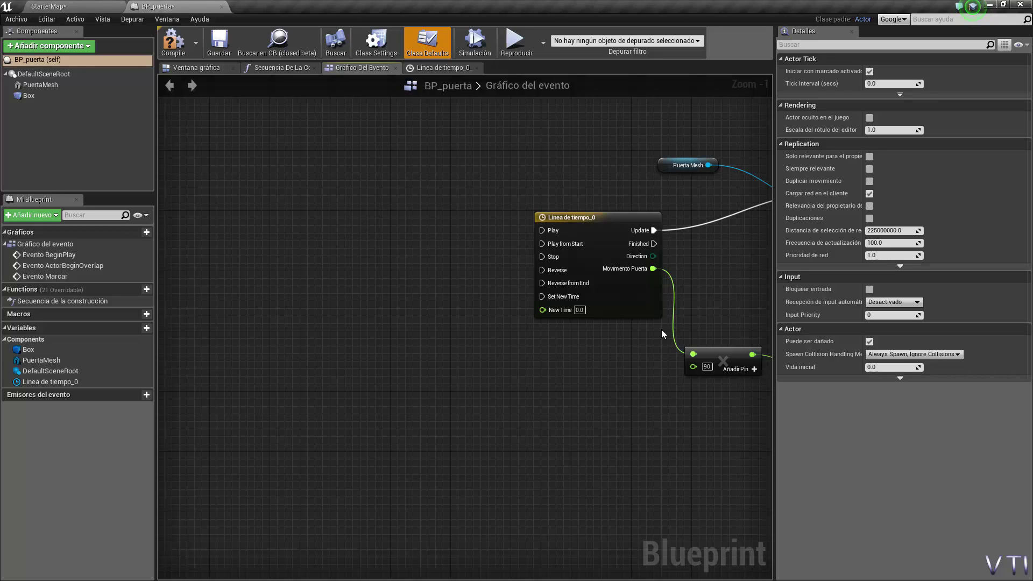
Add the InputAction AbrirCerrarPuerta event and pull a wire from its Pressed pin
right_click(367, 231)
text(abr)
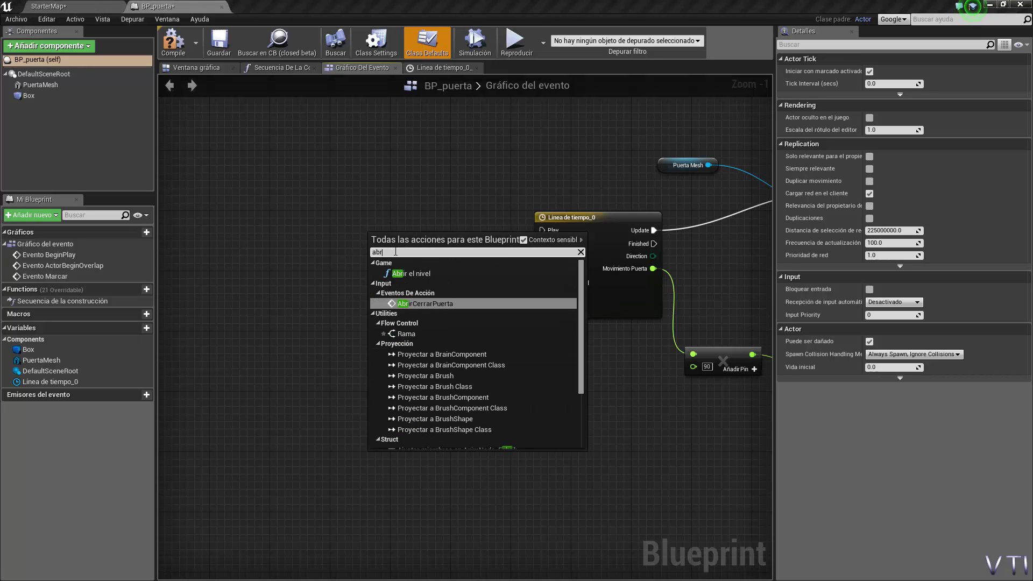
text(ir)
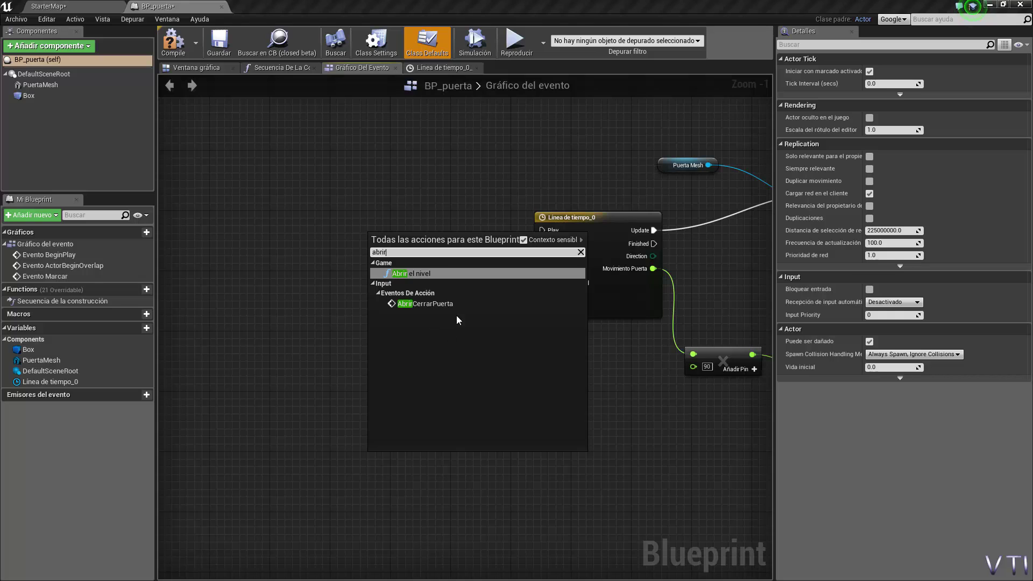
click(431, 303)
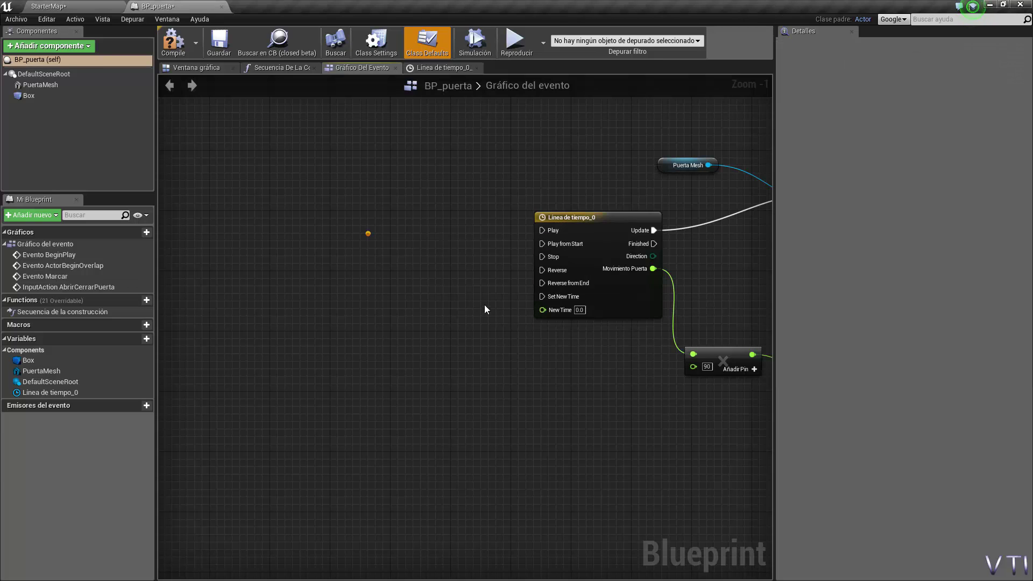
mouse_move(399, 241)
mouse_down()
mouse_move(353, 240)
mouse_move(380, 234)
mouse_up()
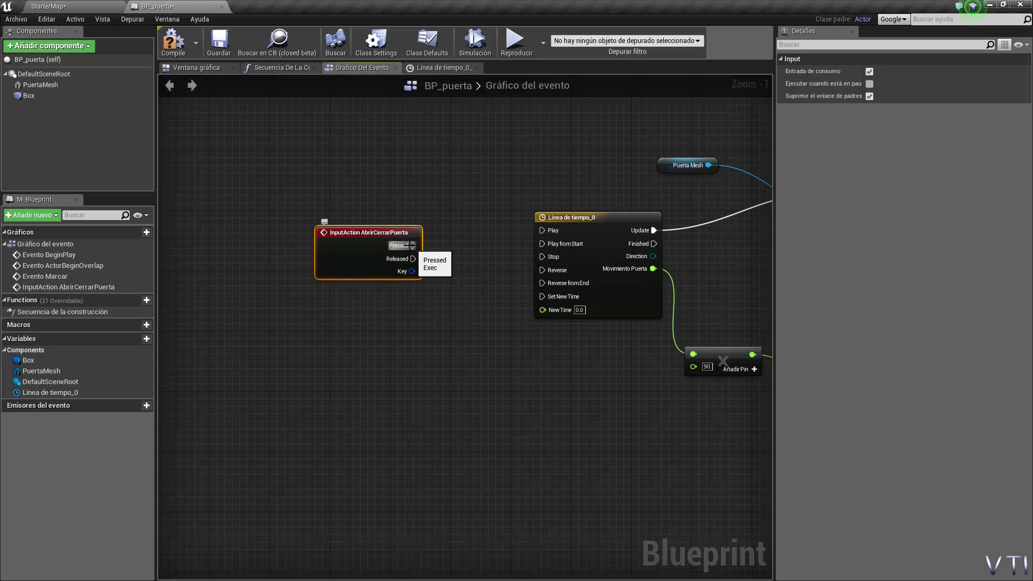
drag(415, 242, 376, 235)
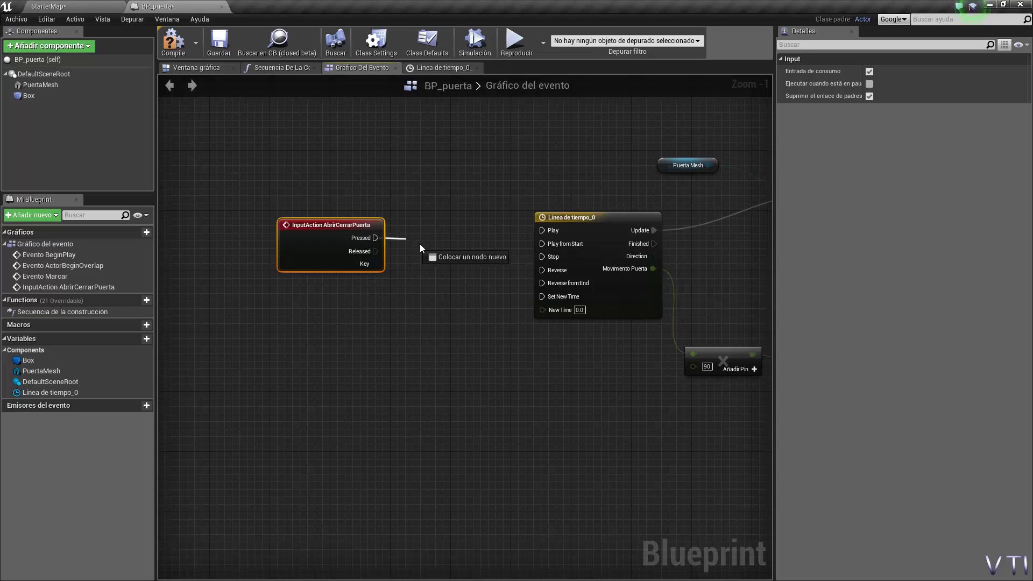
drag(368, 238, 437, 255)
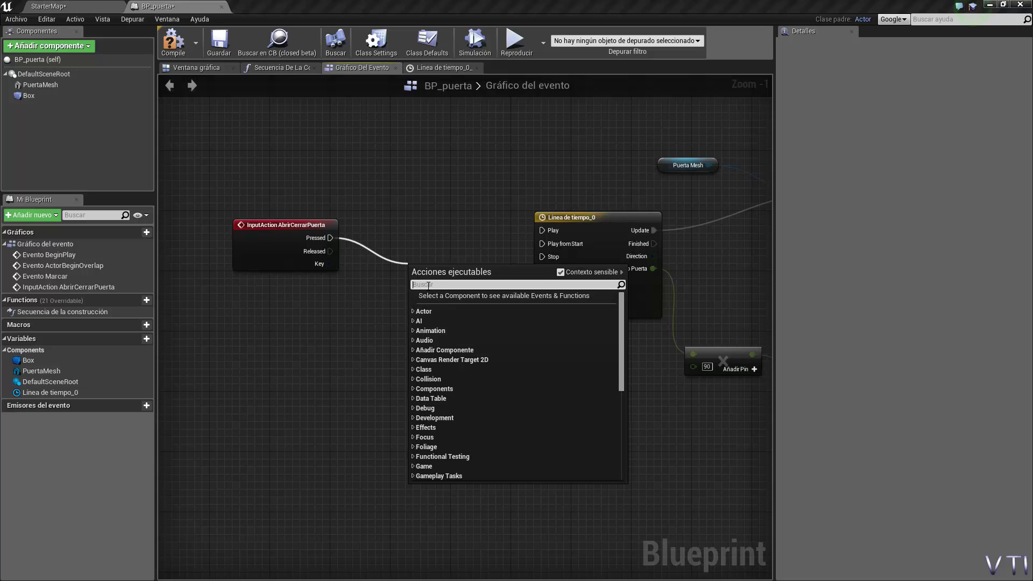
Add a FlipFlop on Pressed, with A driving Línea de tiempo_0's Play and B its Reverse
text(fl)
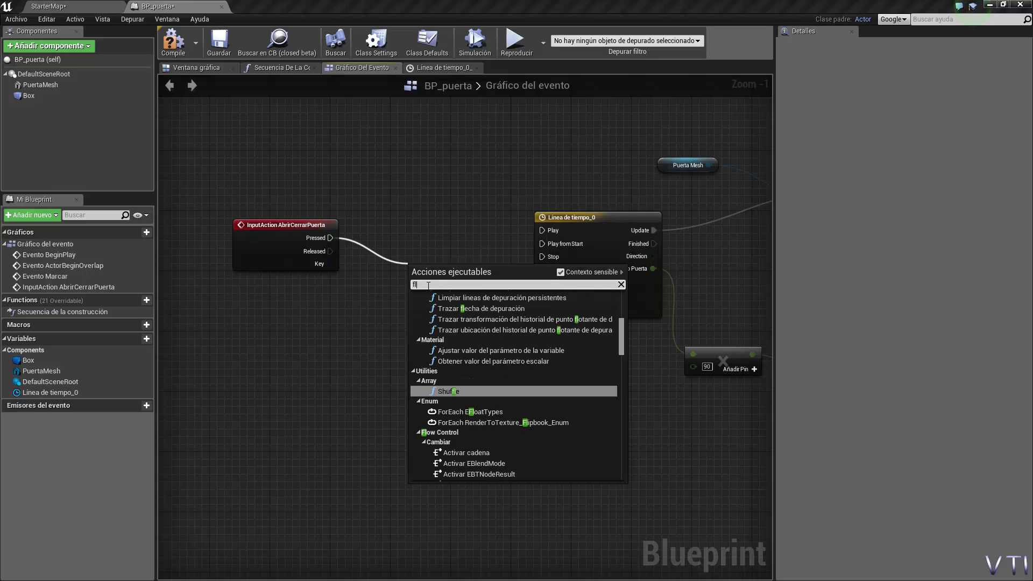
text(ipfl)
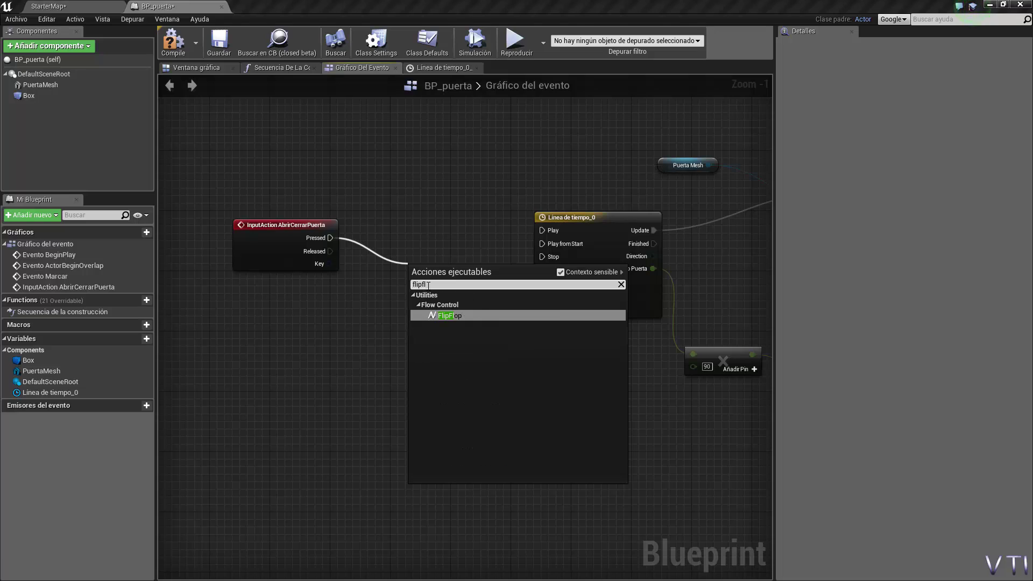
click(474, 316)
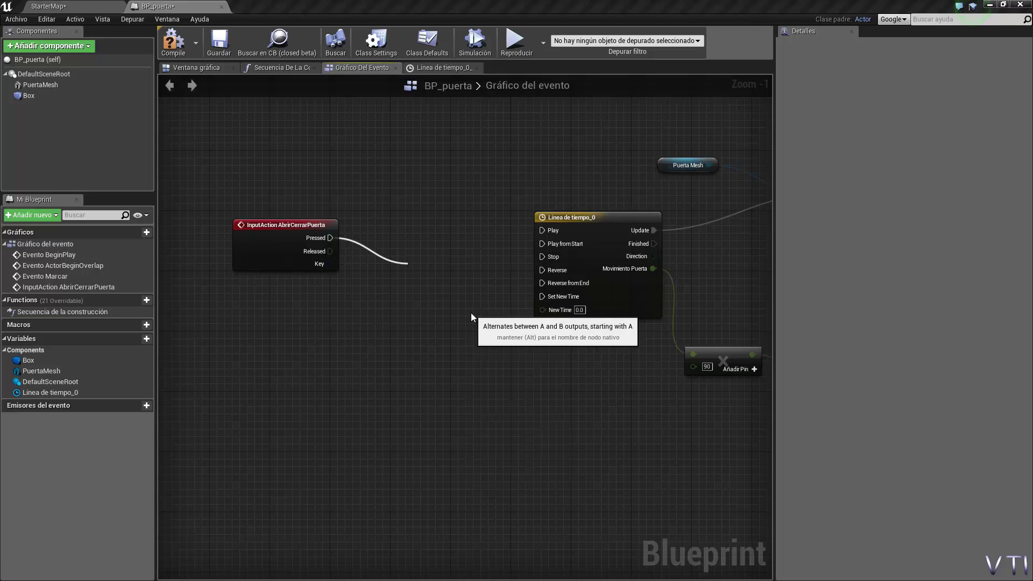
mouse_move(440, 268)
mouse_down()
mouse_move(461, 254)
mouse_move(439, 246)
mouse_move(443, 267)
mouse_move(547, 230)
mouse_up()
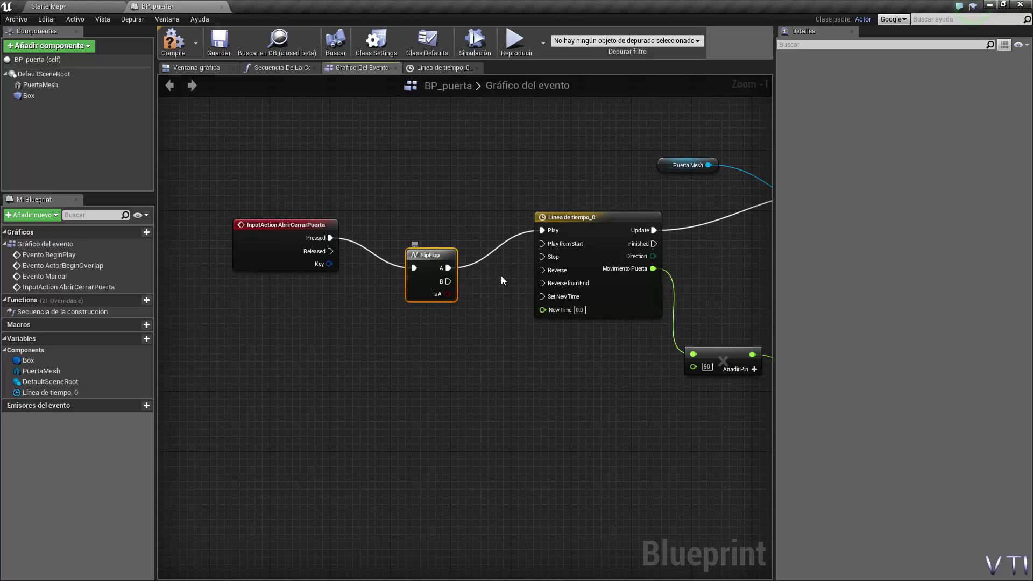
mouse_move(448, 282)
mouse_down()
mouse_move(520, 285)
mouse_move(542, 270)
mouse_up()
drag(607, 221, 569, 222)
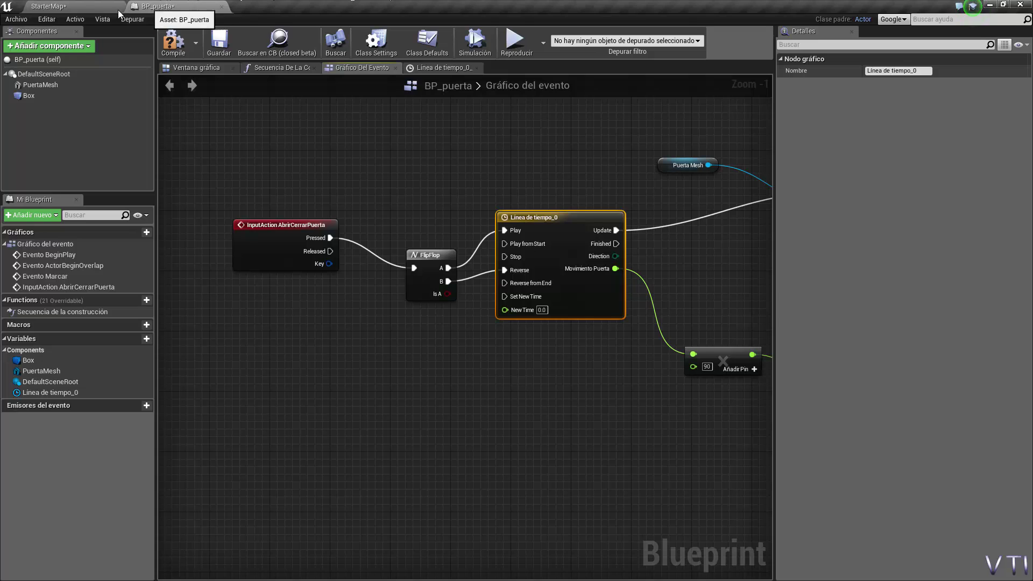
Save All from the StarterMap level, check BP_puerta, then save StarterMap again
click(59, 6)
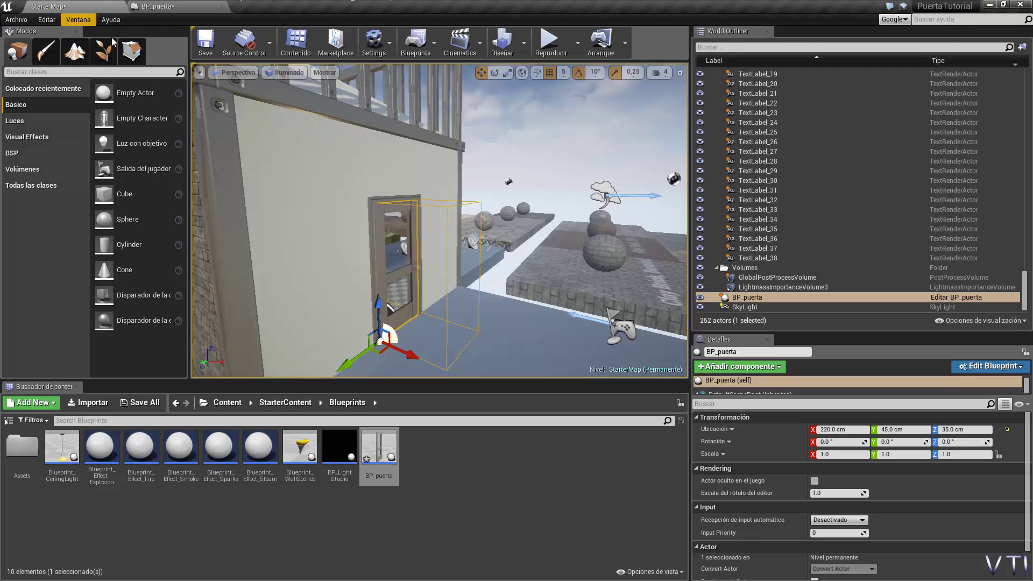
click(18, 20)
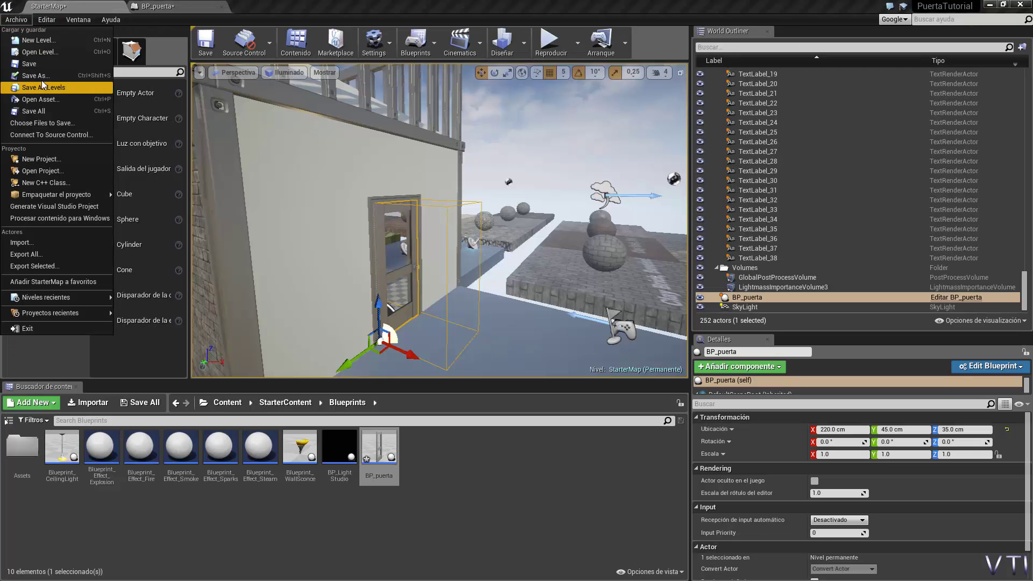
click(47, 111)
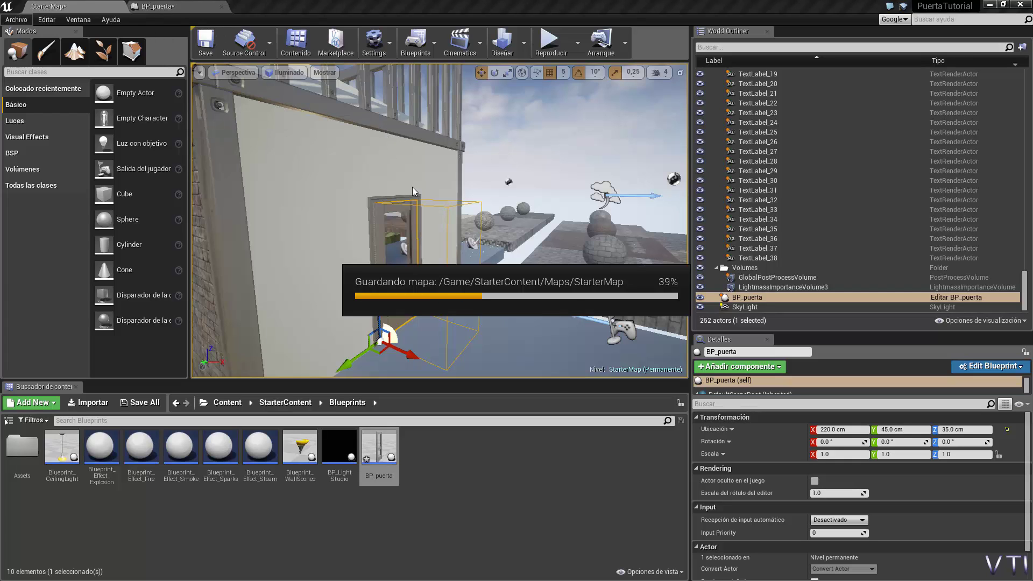
click(161, 7)
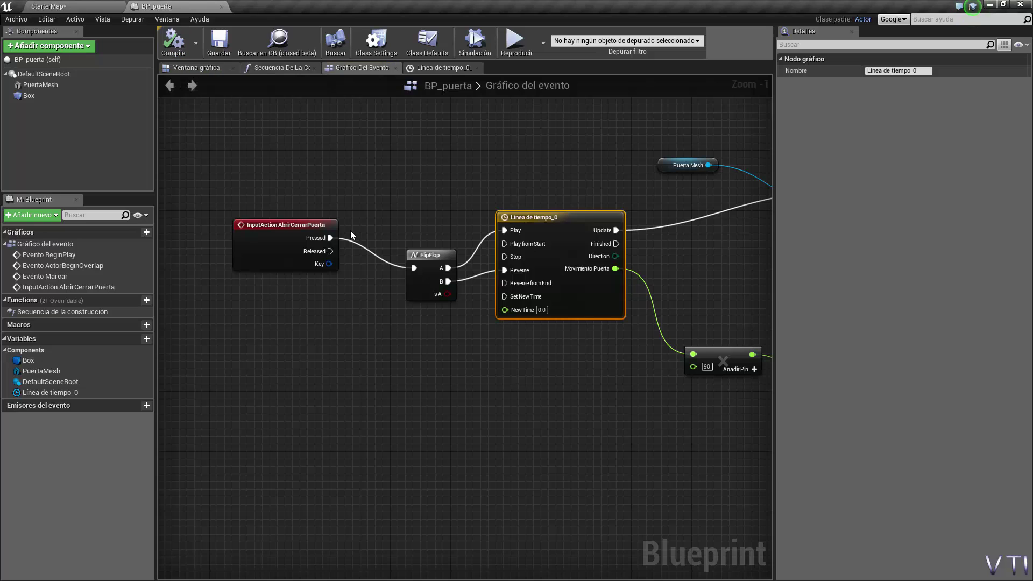
click(79, 9)
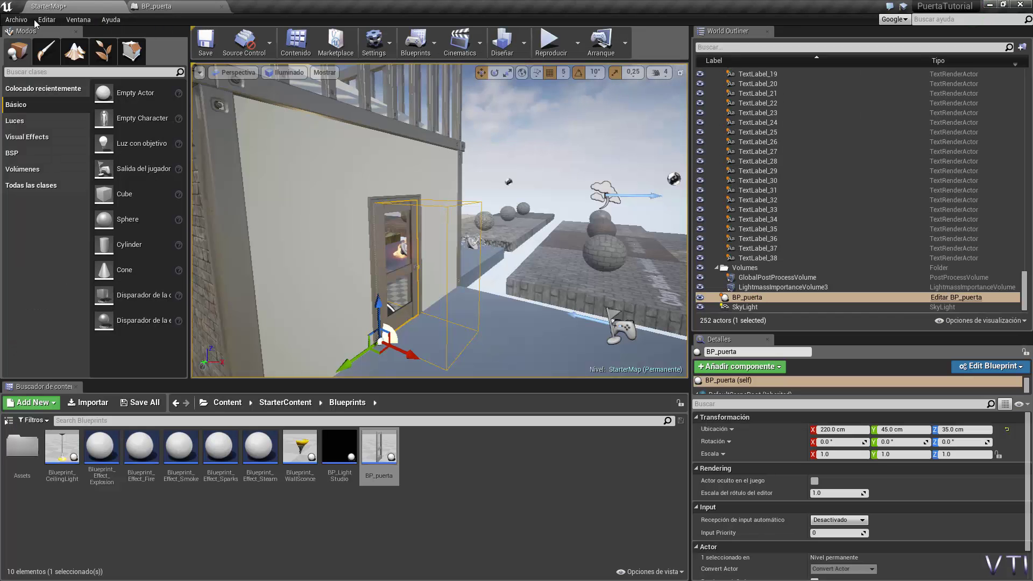
click(16, 19)
click(32, 111)
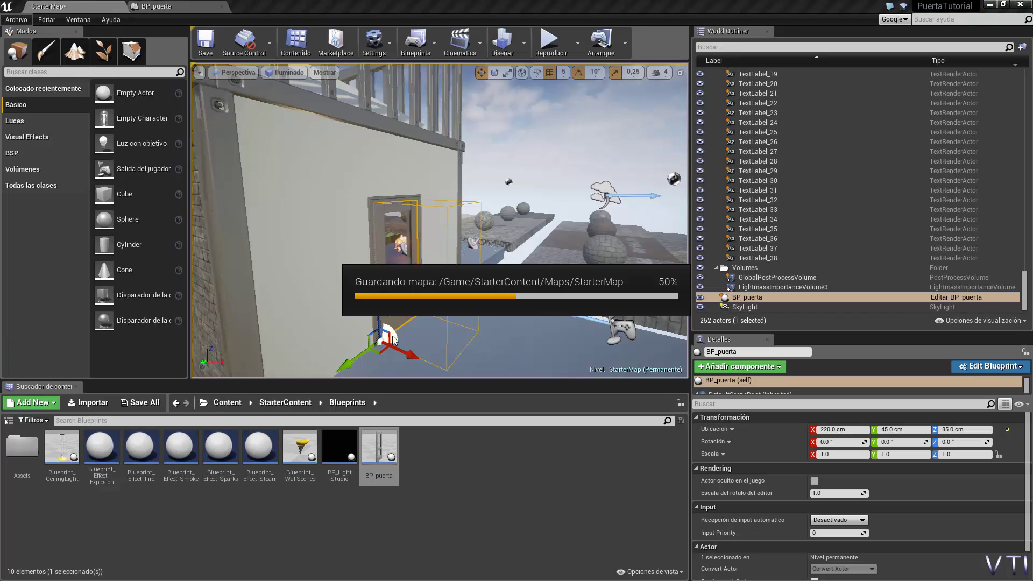
key(alt+p)
key(Escape)
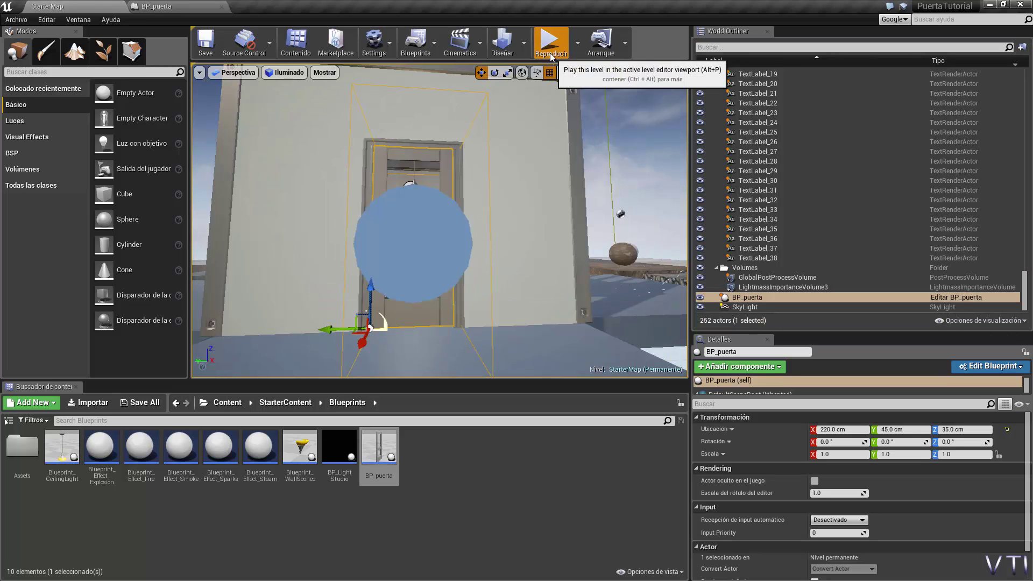
click(550, 53)
key(s)
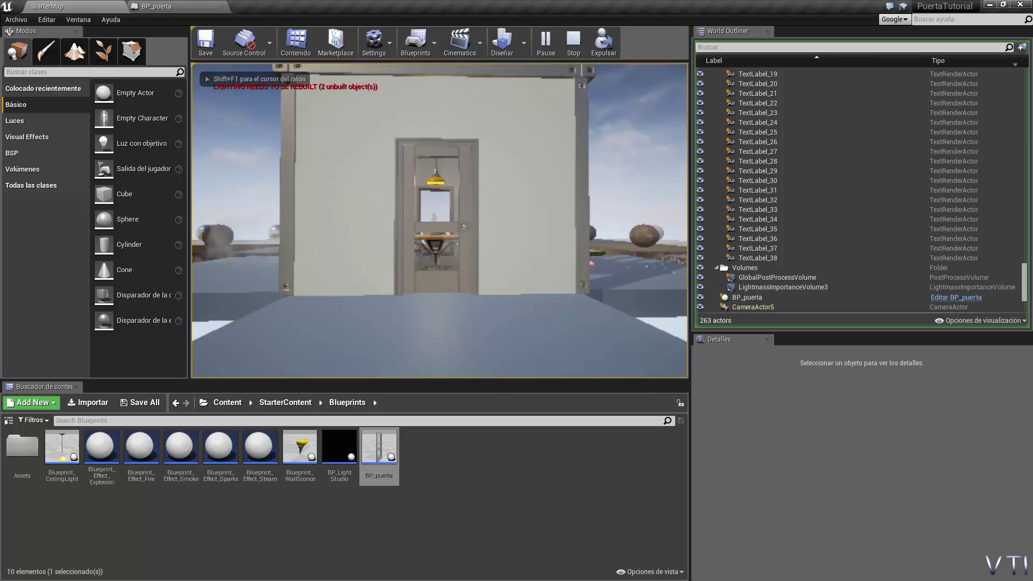
key(w)
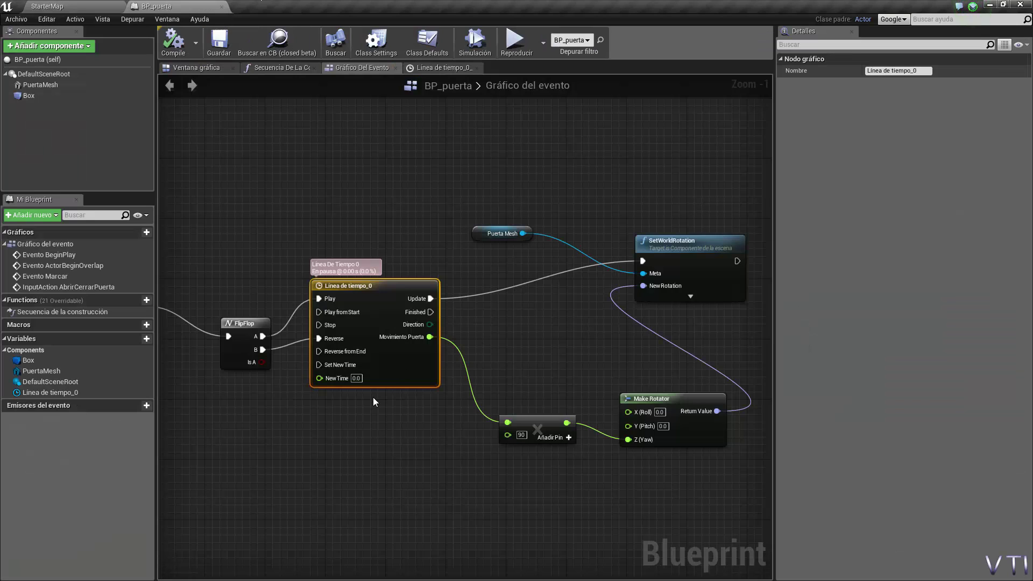
Pan and zoom the event graph to frame the AbrirCerrarPuerta, FlipFlop and timeline nodes
right_drag(375, 403, 486, 414)
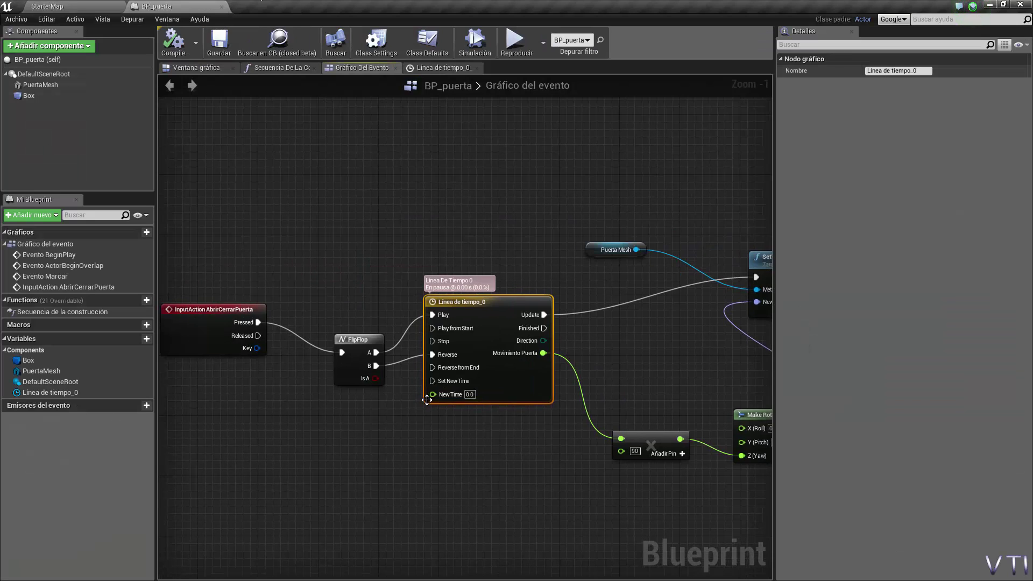
scroll(427, 399, down, 3)
right_drag(389, 425, 450, 385)
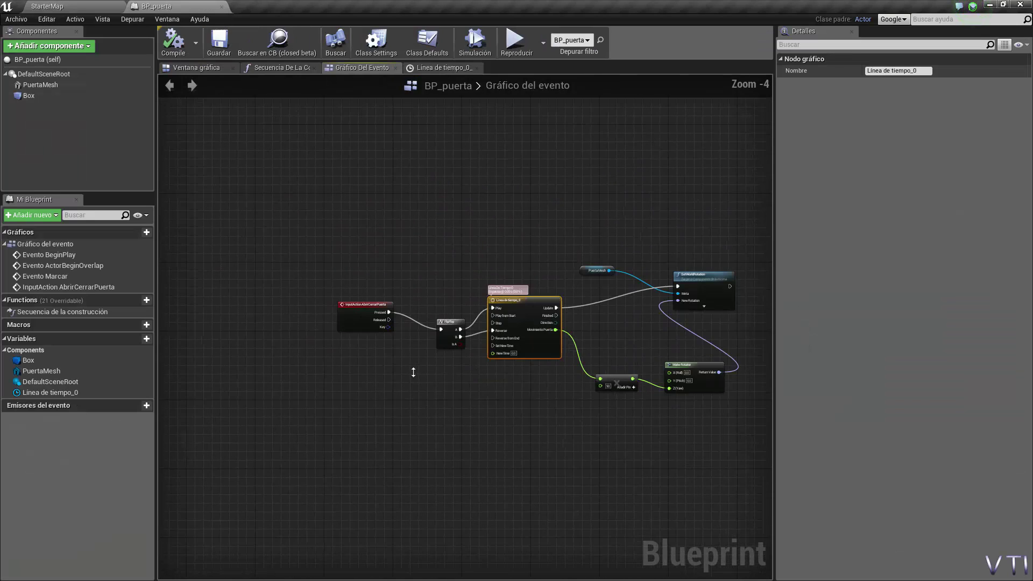
scroll(413, 372, up, 3)
right_drag(375, 382, 457, 370)
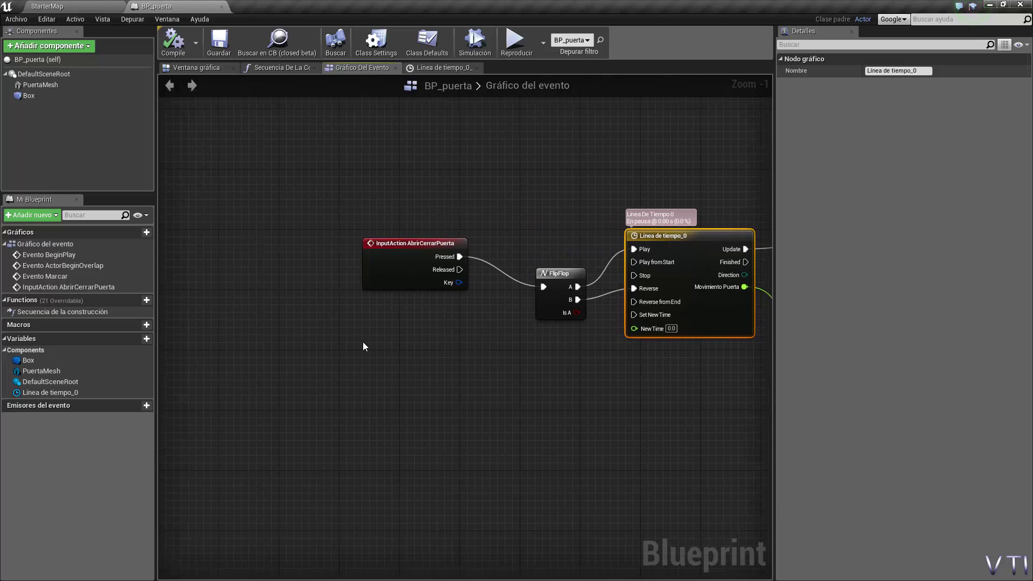
mouse_move(370, 356)
right_down()
mouse_move(411, 350)
mouse_move(408, 320)
right_up()
mouse_move(428, 363)
right_down()
mouse_move(406, 365)
mouse_move(421, 361)
right_up()
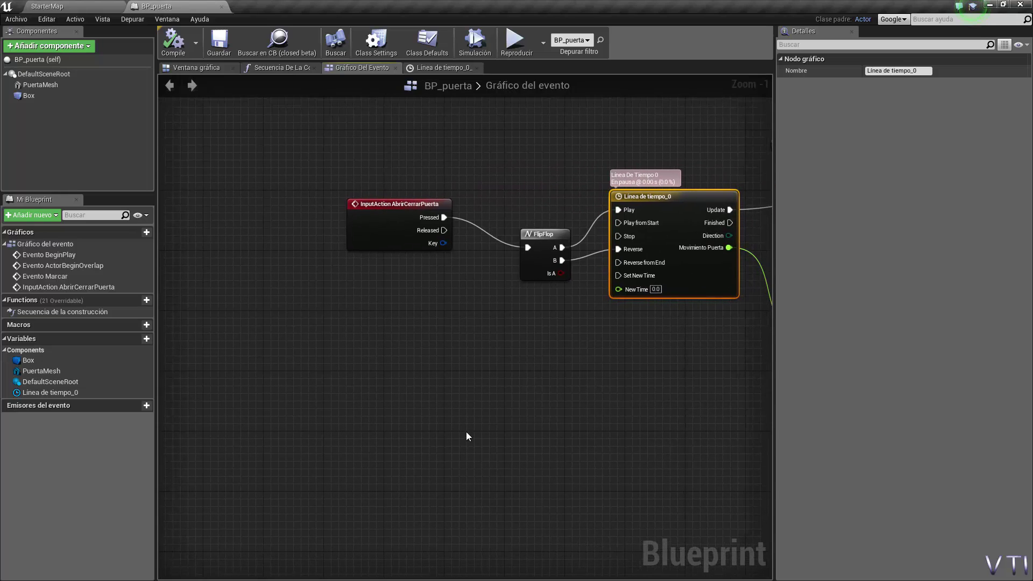
right_drag(458, 412, 450, 393)
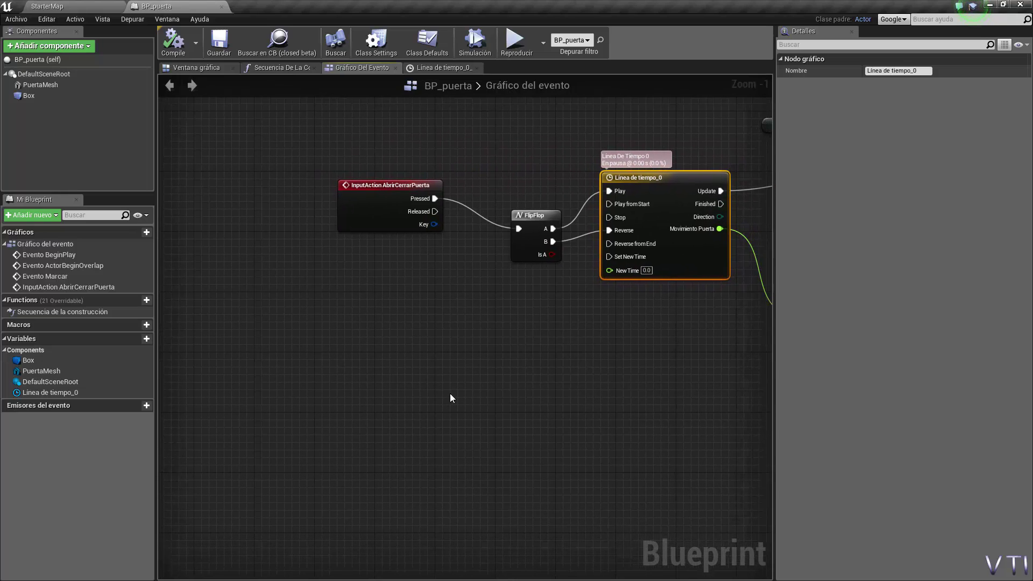
right_drag(450, 341, 459, 343)
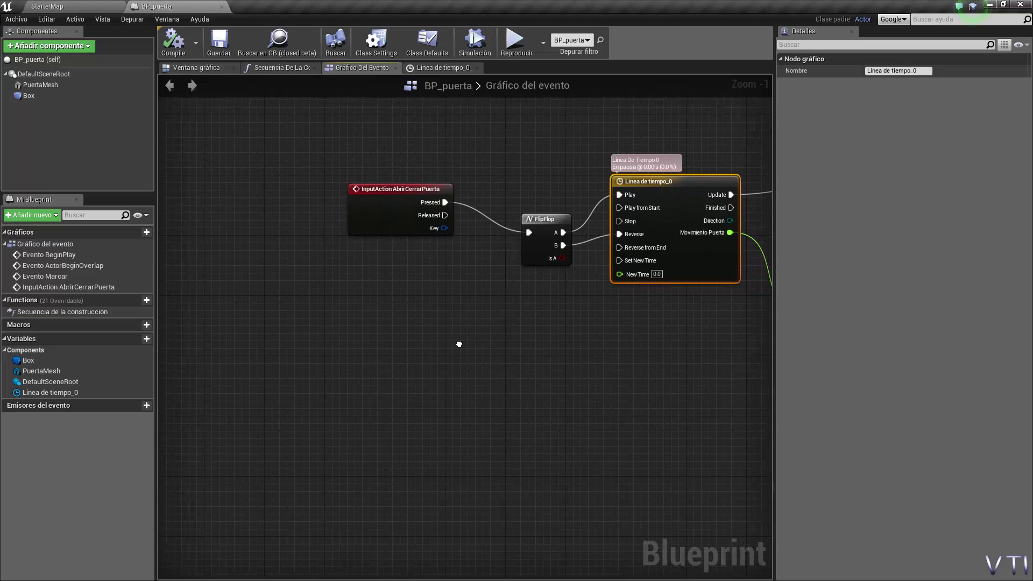
right_drag(437, 356, 440, 355)
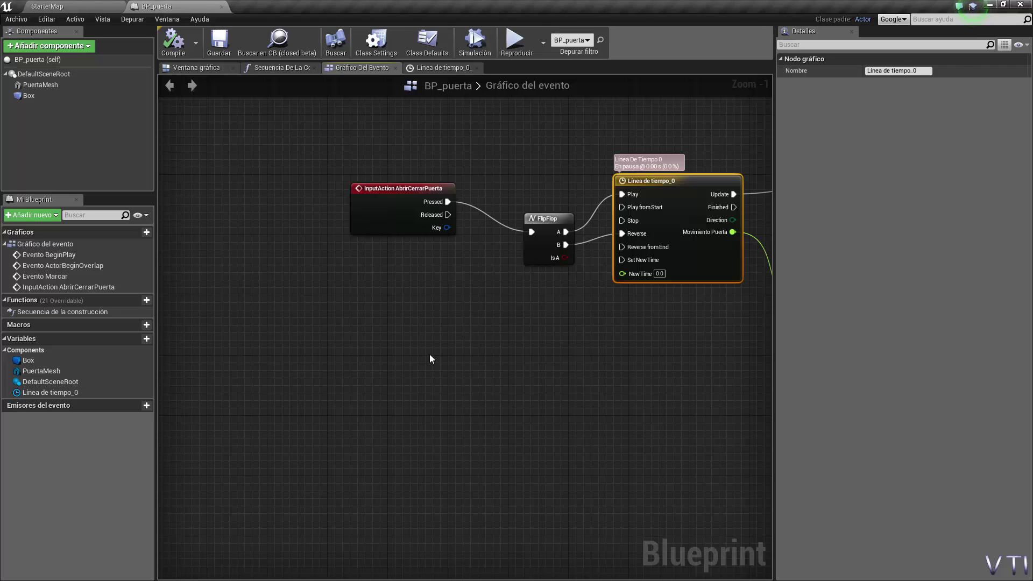
Add an Obtener controlador del reproductor node via 'obtener cont' and place it below the event
right_click(446, 355)
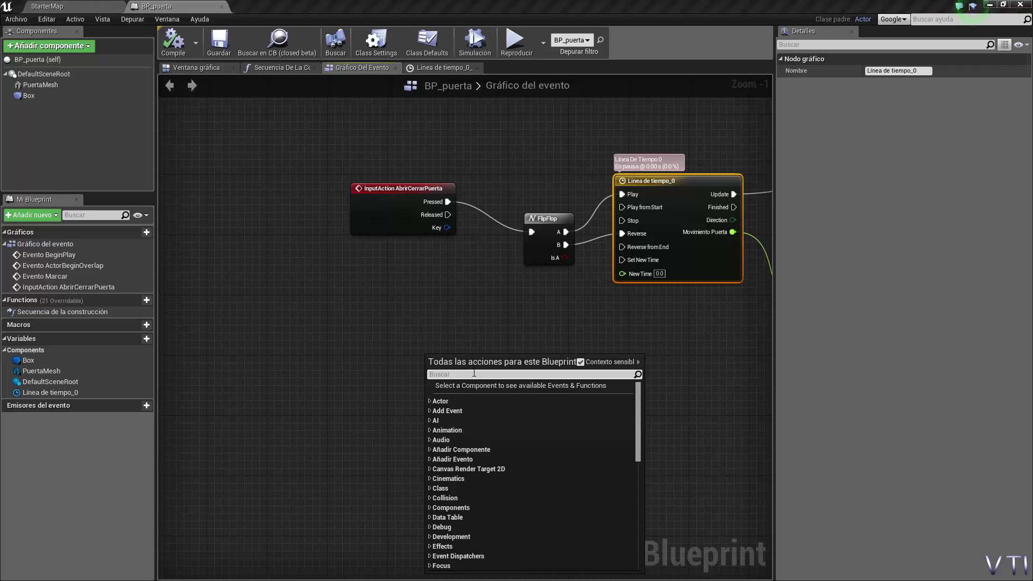
text(obtener)
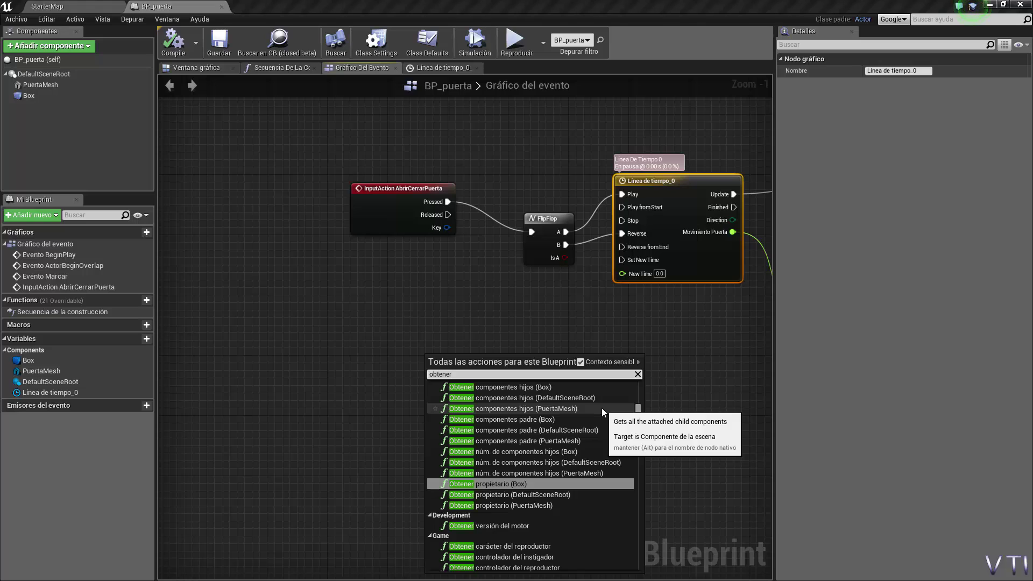
text( cont)
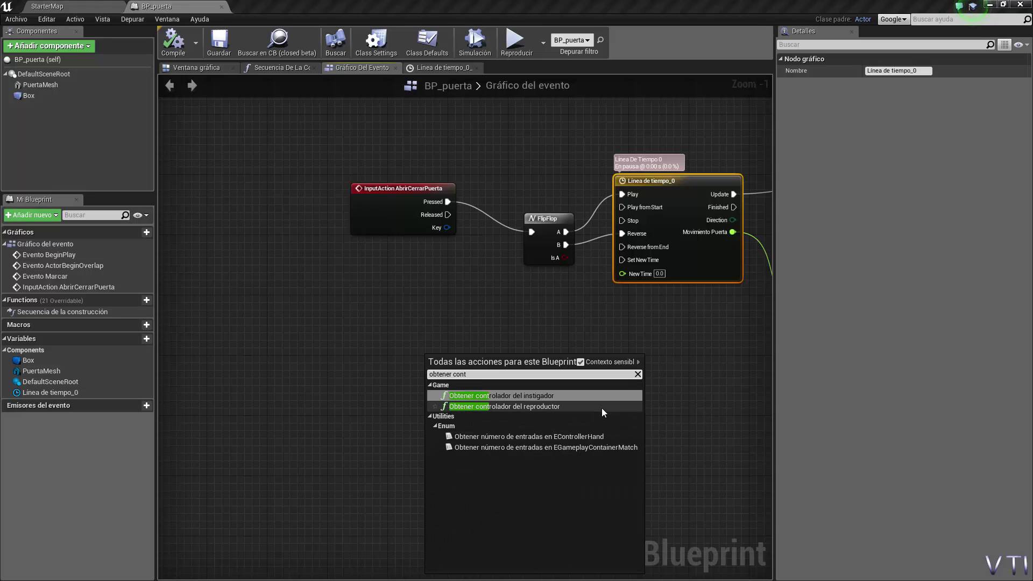
click(544, 406)
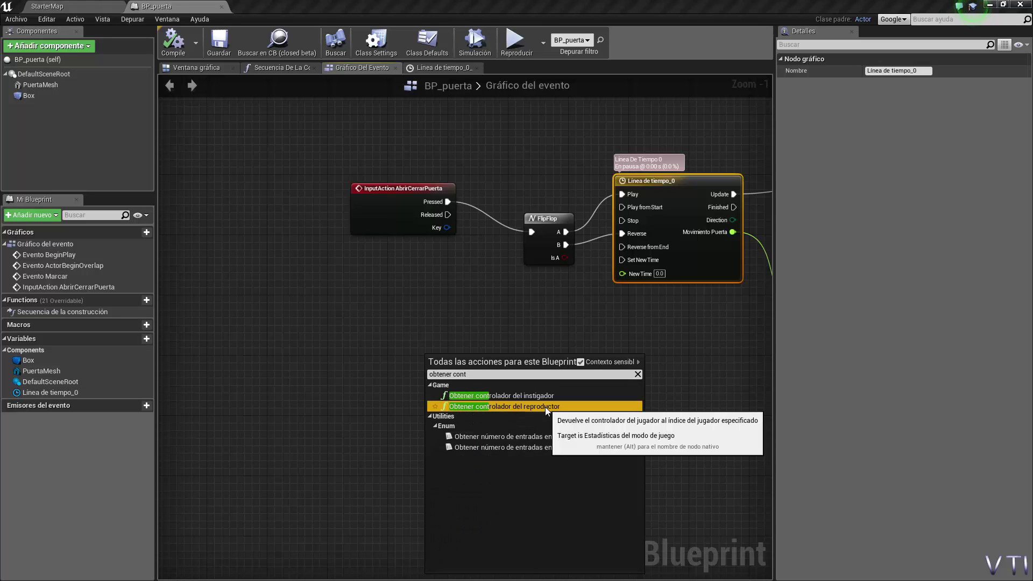
click(544, 407)
drag(447, 378, 361, 378)
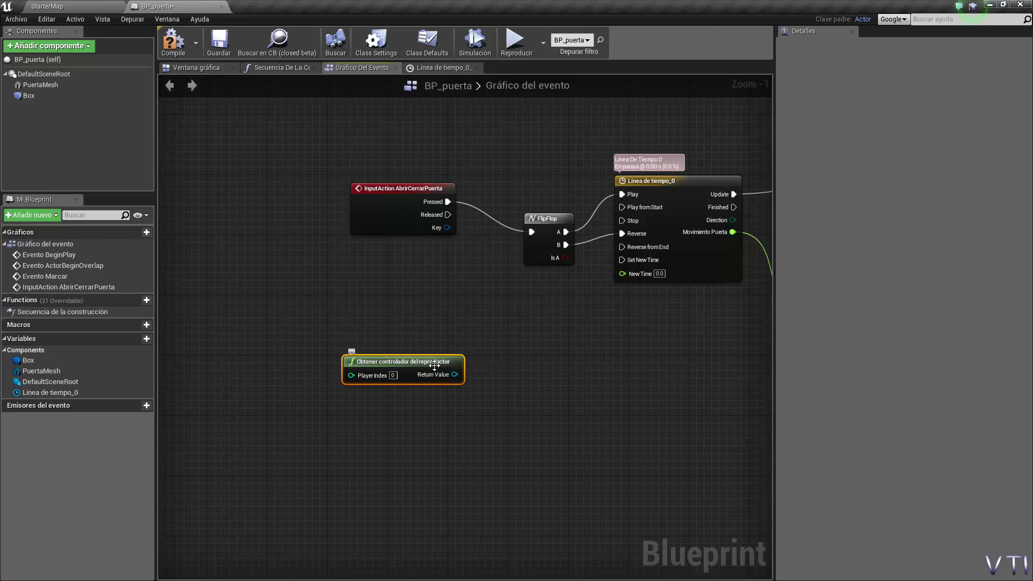
drag(434, 365, 401, 373)
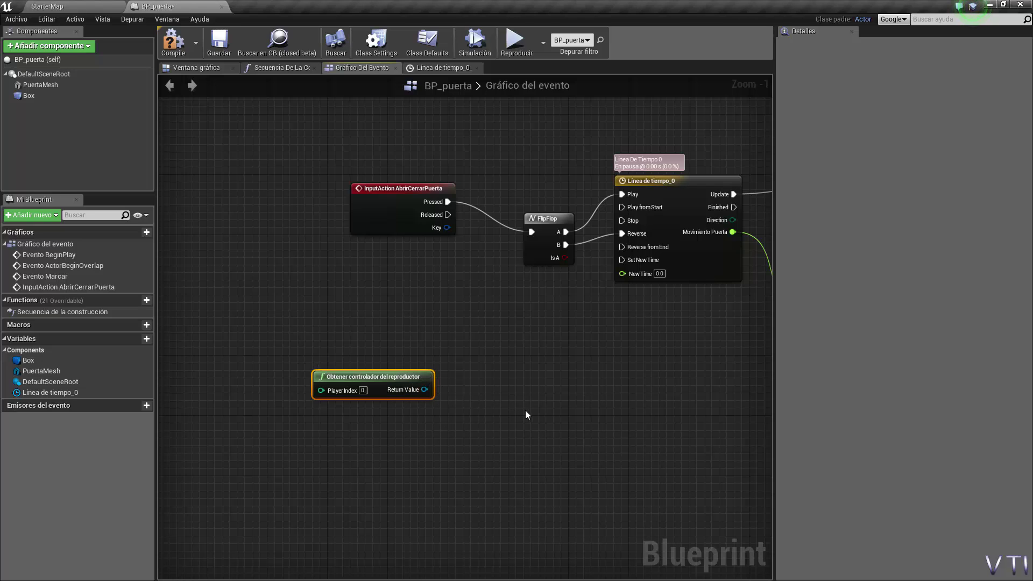
right_drag(599, 396, 513, 386)
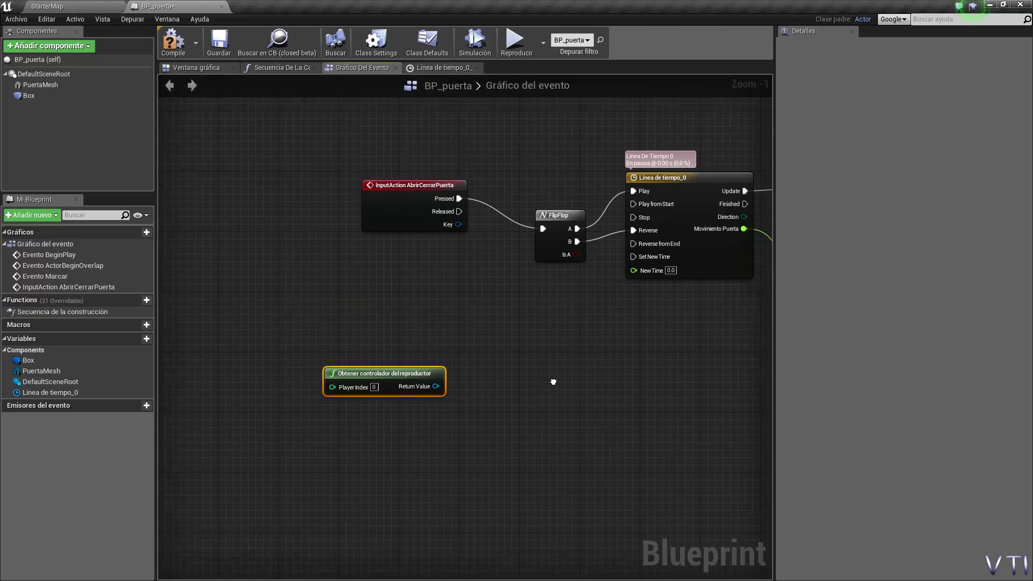
Add an Activar entrada (Enable Input) node to the event graph
right_click(466, 355)
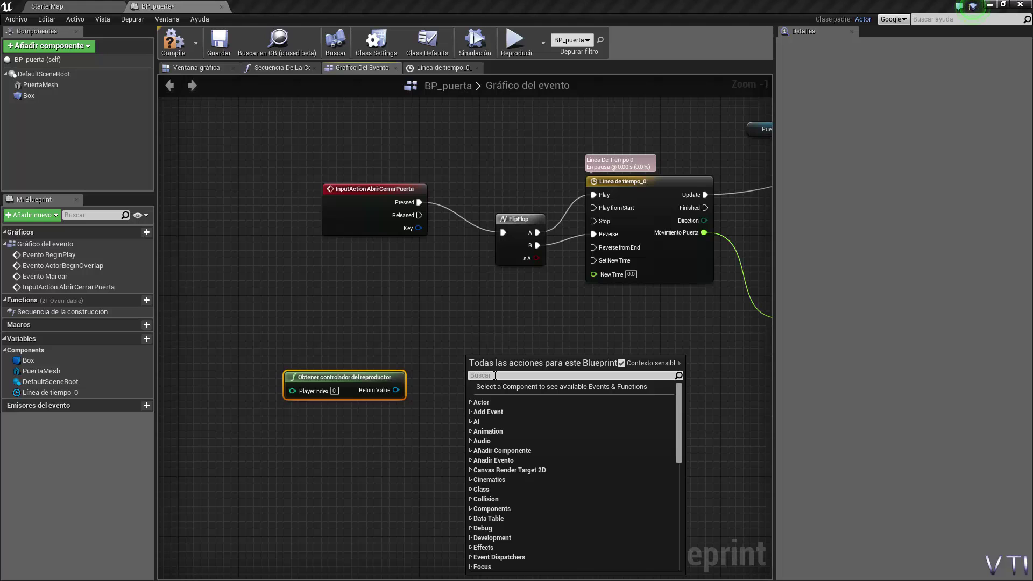
text(activar)
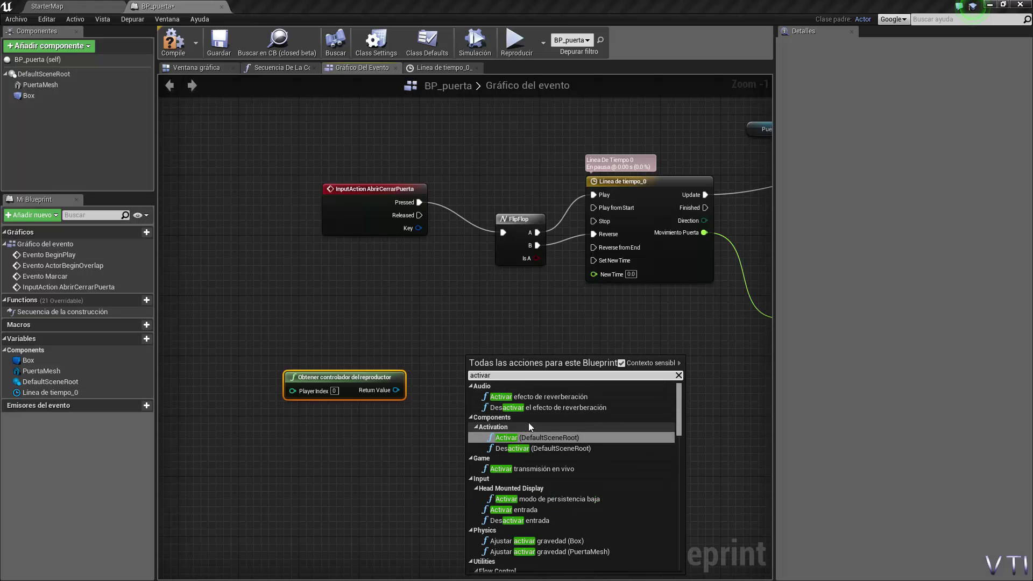
scroll(528, 427, down, 3)
click(580, 430)
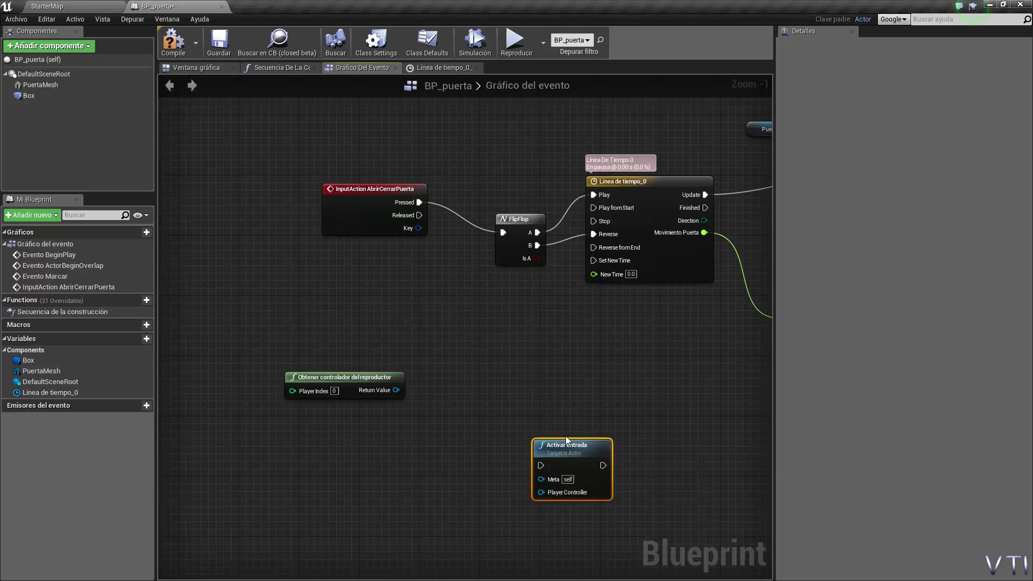
drag(560, 438, 506, 377)
Add Evento BeginPlay and wire it and the player controller's Return Value into Activar entrada
right_click(477, 330)
text(on)
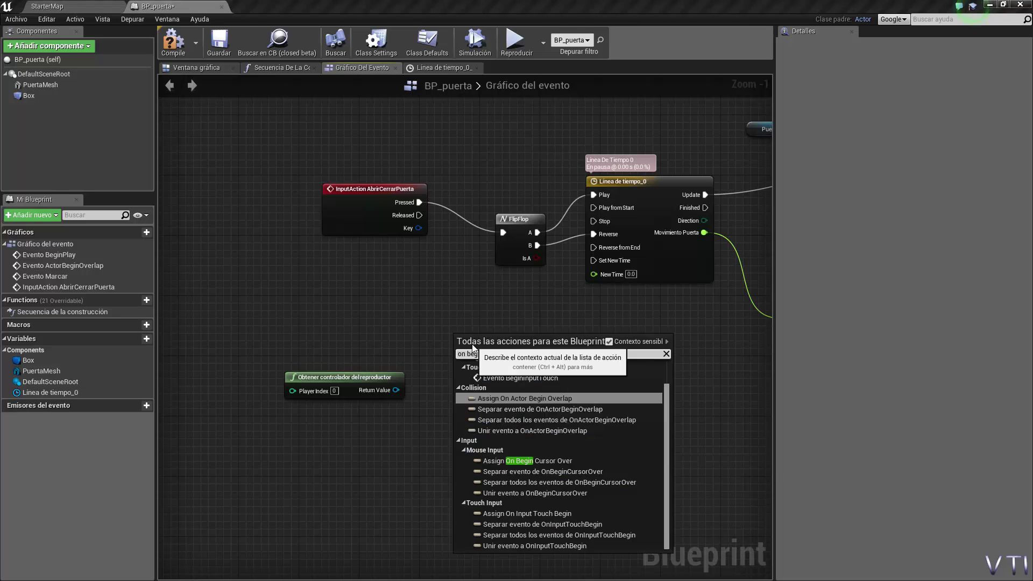
text(begi)
click(547, 431)
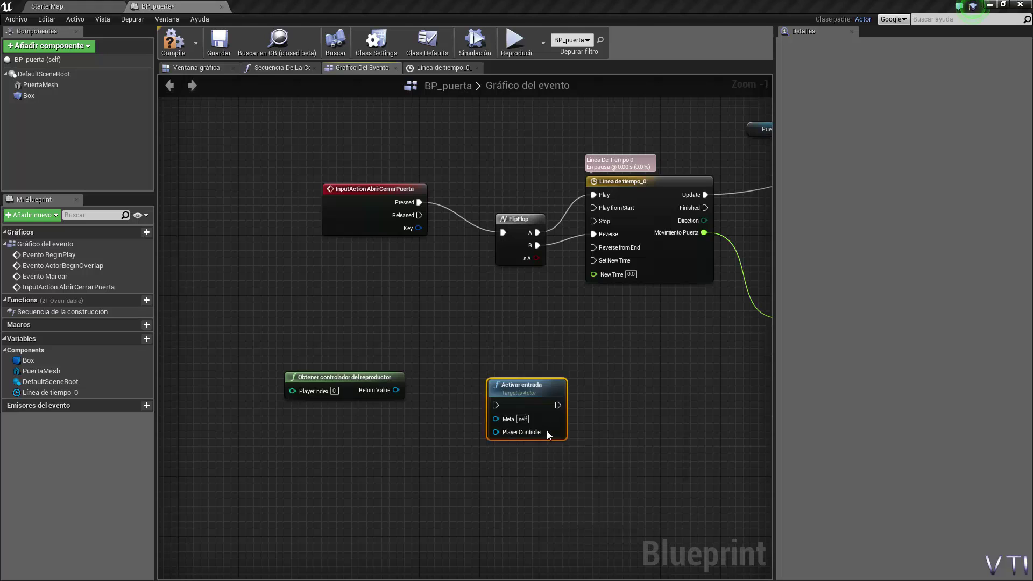
drag(511, 334, 405, 311)
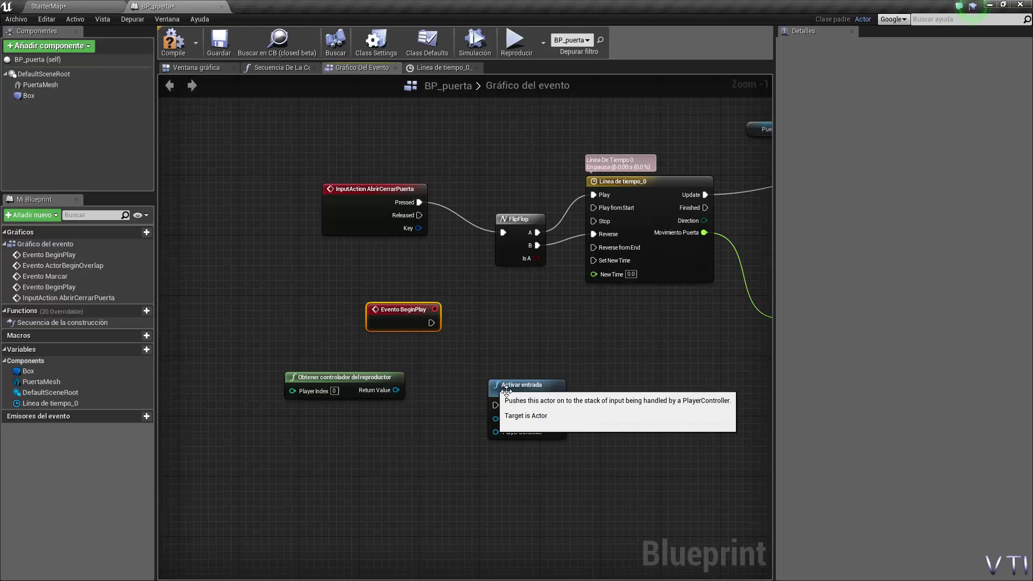
mouse_move(397, 390)
mouse_down()
mouse_move(467, 434)
mouse_move(496, 433)
mouse_up()
drag(431, 323, 447, 327)
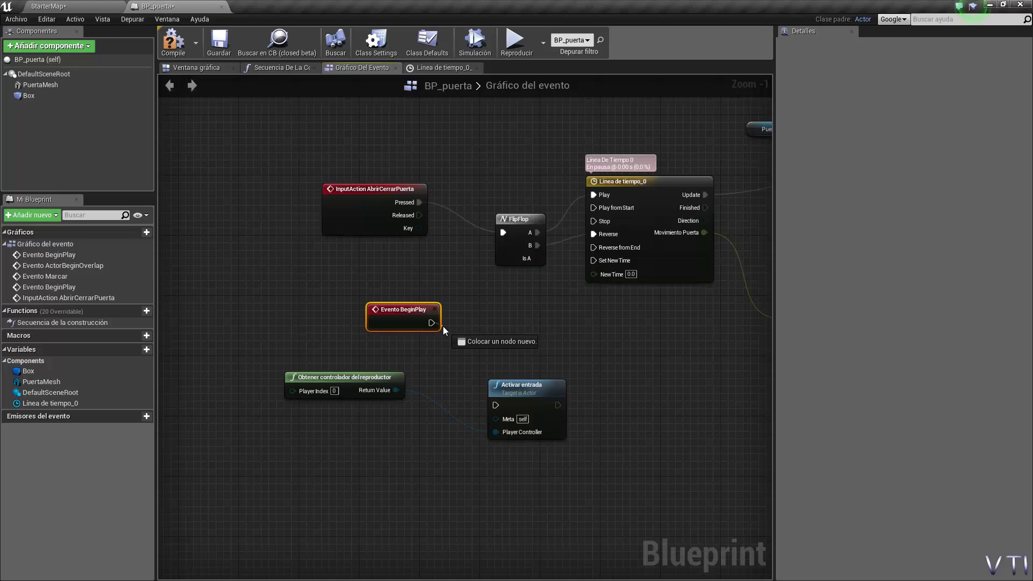
mouse_move(447, 327)
mouse_down()
mouse_move(429, 324)
mouse_move(498, 404)
mouse_move(531, 360)
mouse_up()
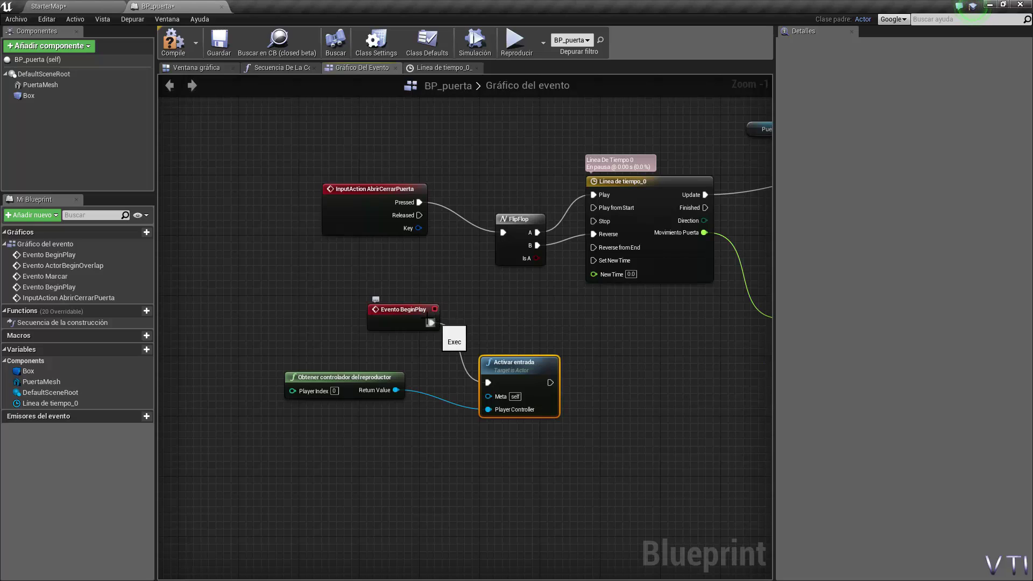
drag(409, 310, 392, 311)
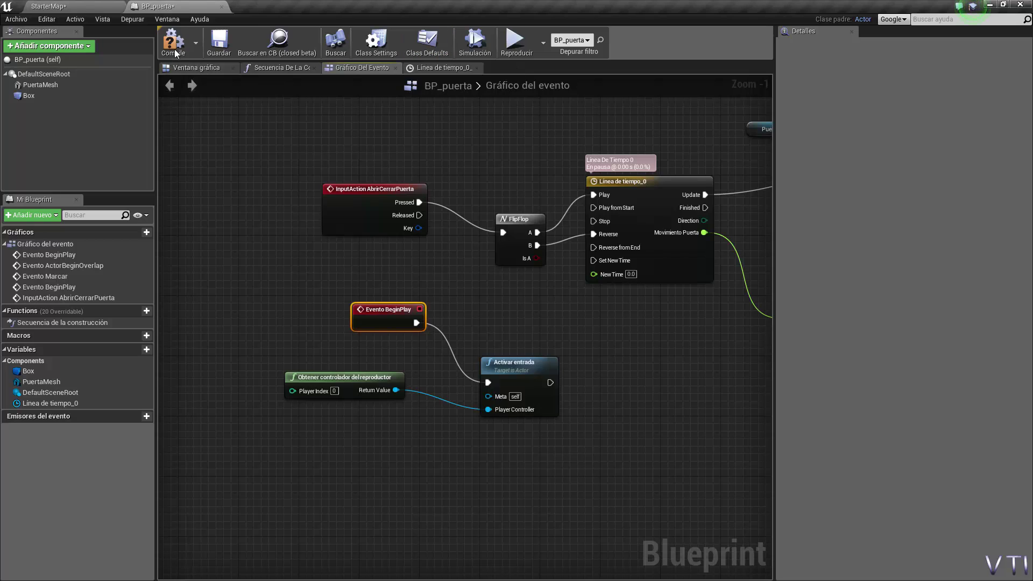
Return to the StarterMap level and circle the building past the stone sphere to face the door
click(88, 8)
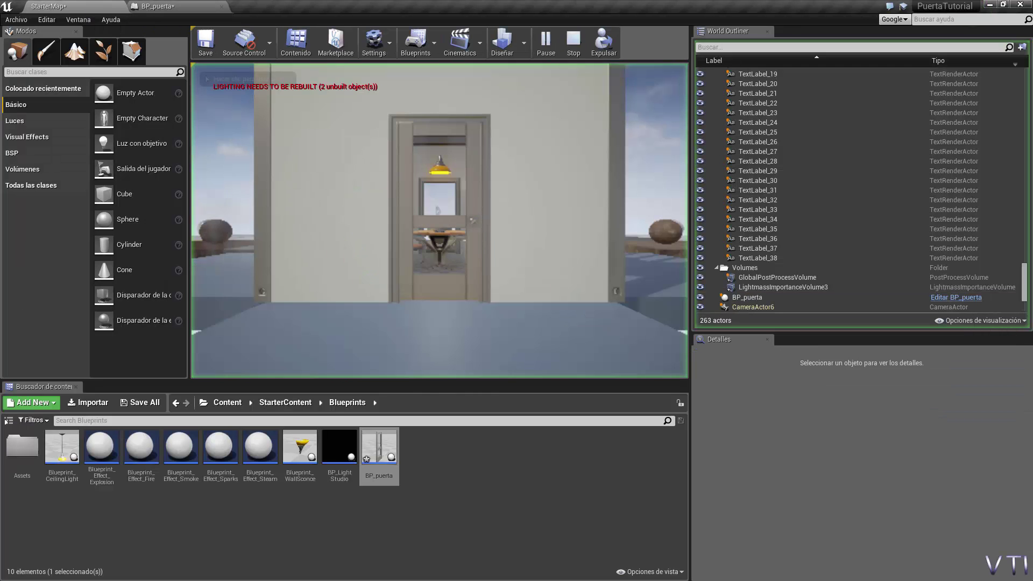
key(s)
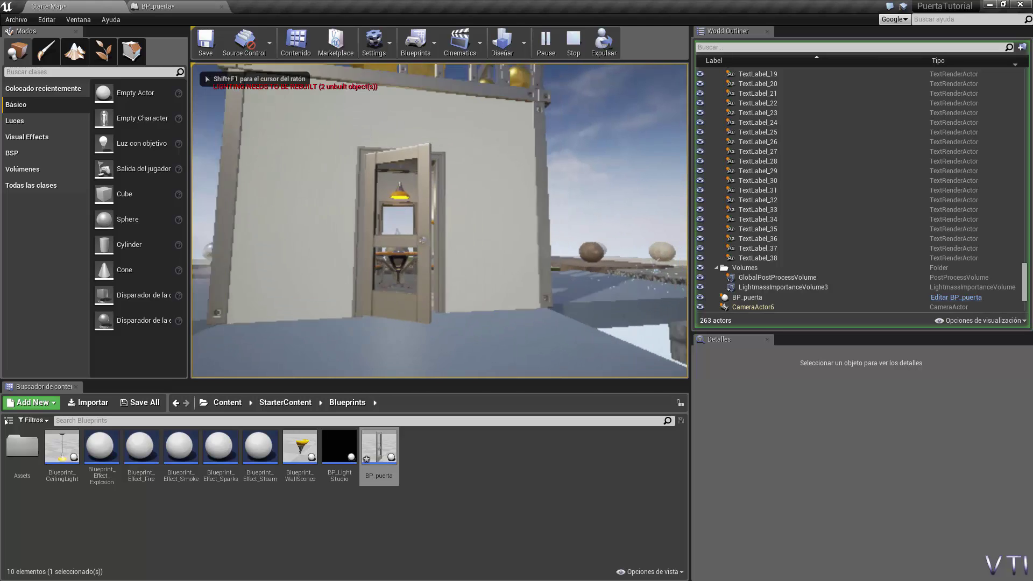
key(w)
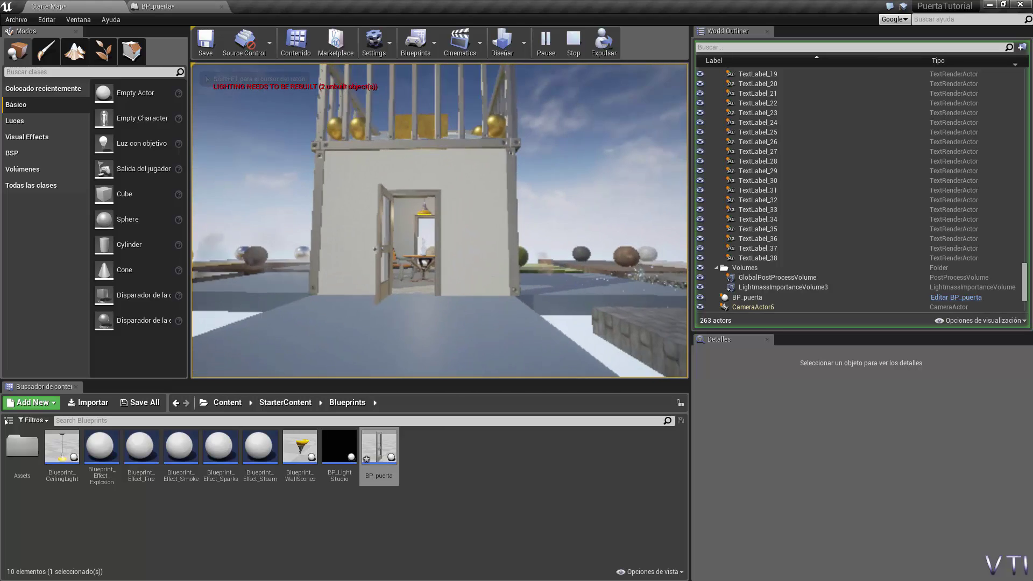
key(d)
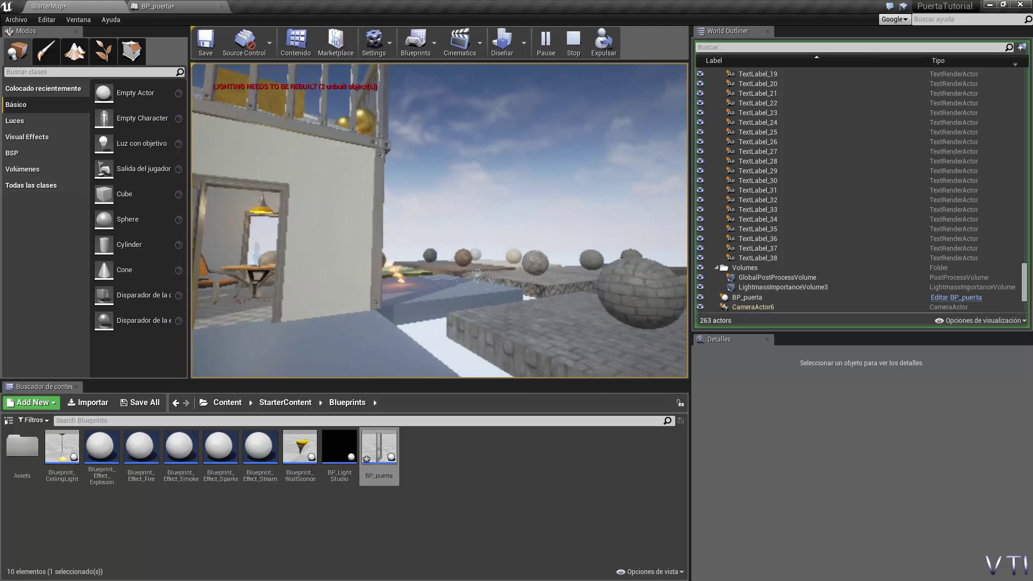
key(d)
key(s)
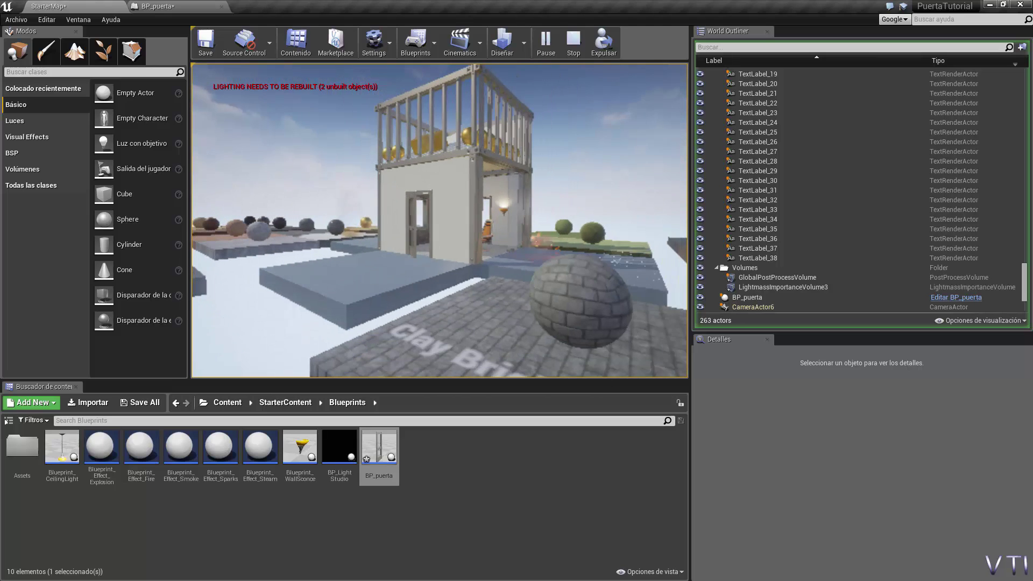
key(d)
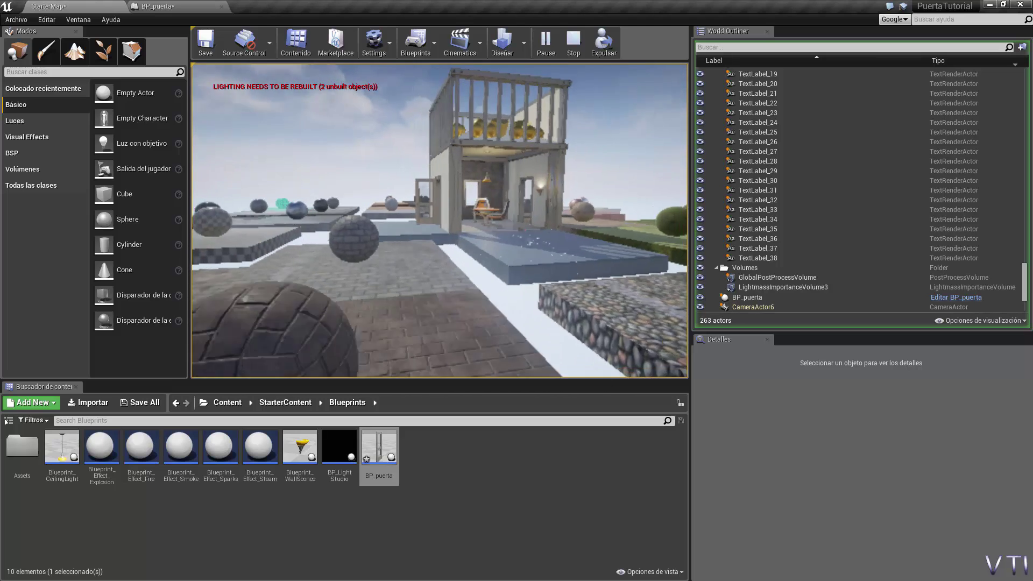
key(d)
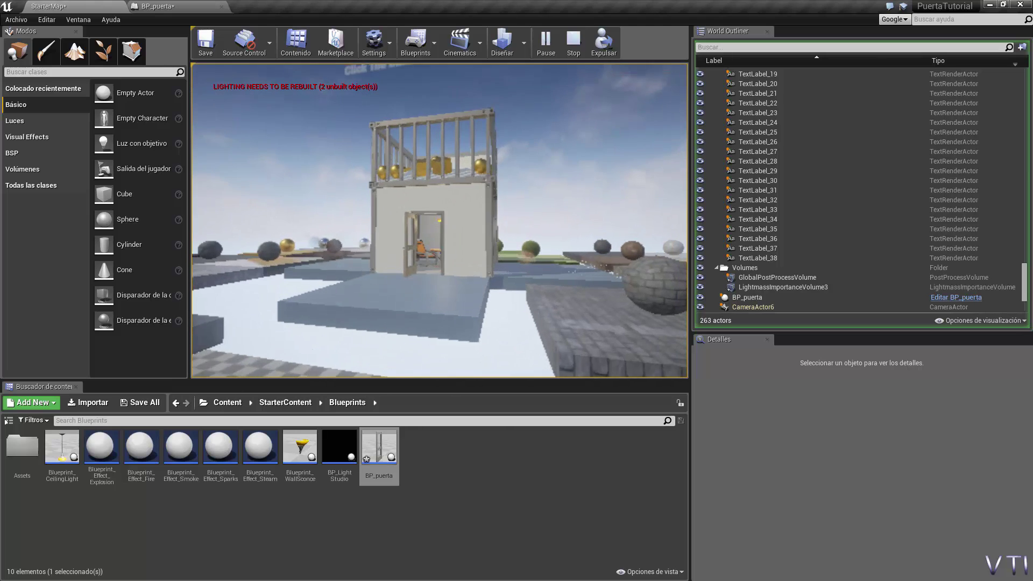
Walk up to the doorway so the BP_puerta door swings open, then back away to view it
key(w)
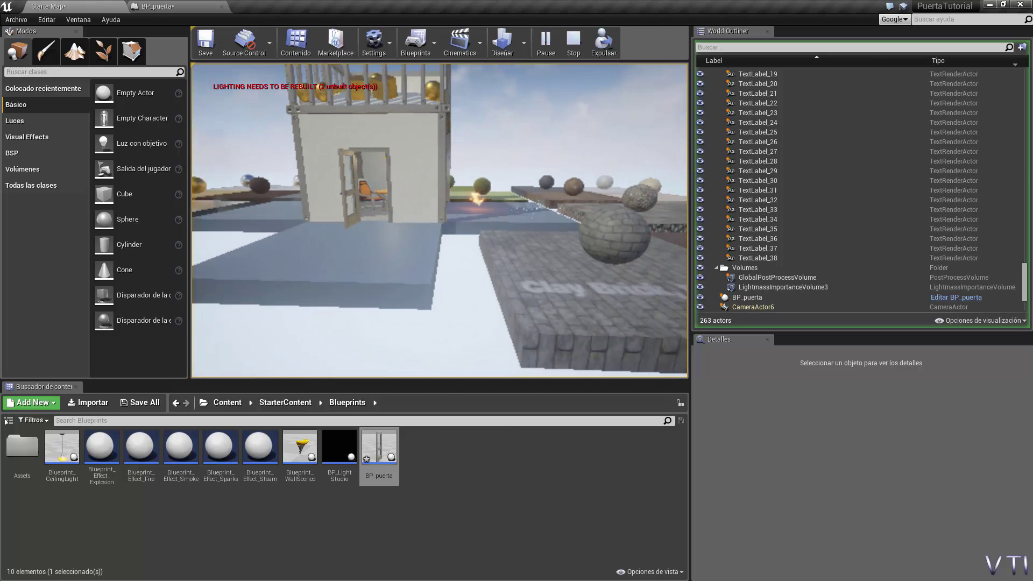
key(a)
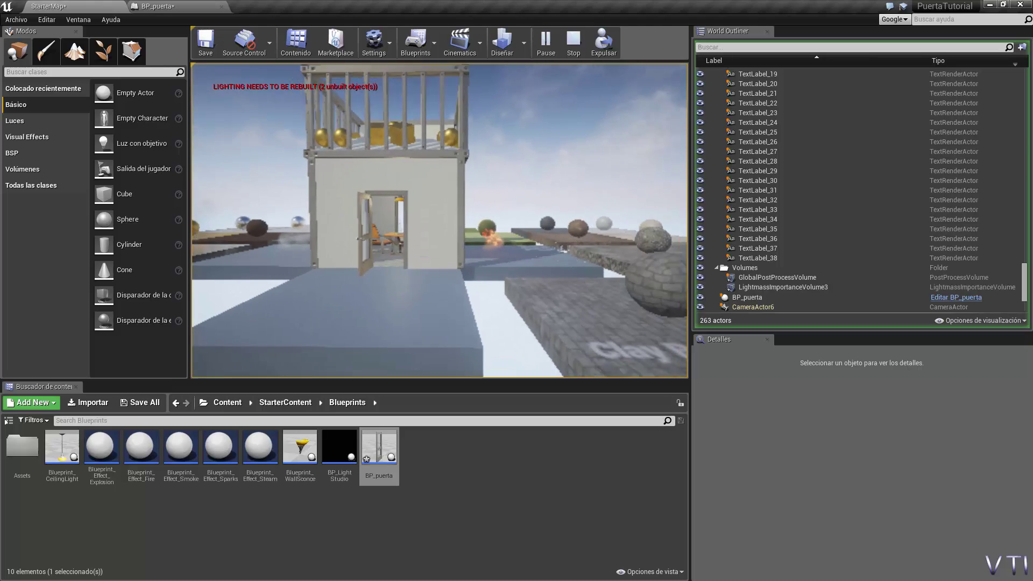
key(w)
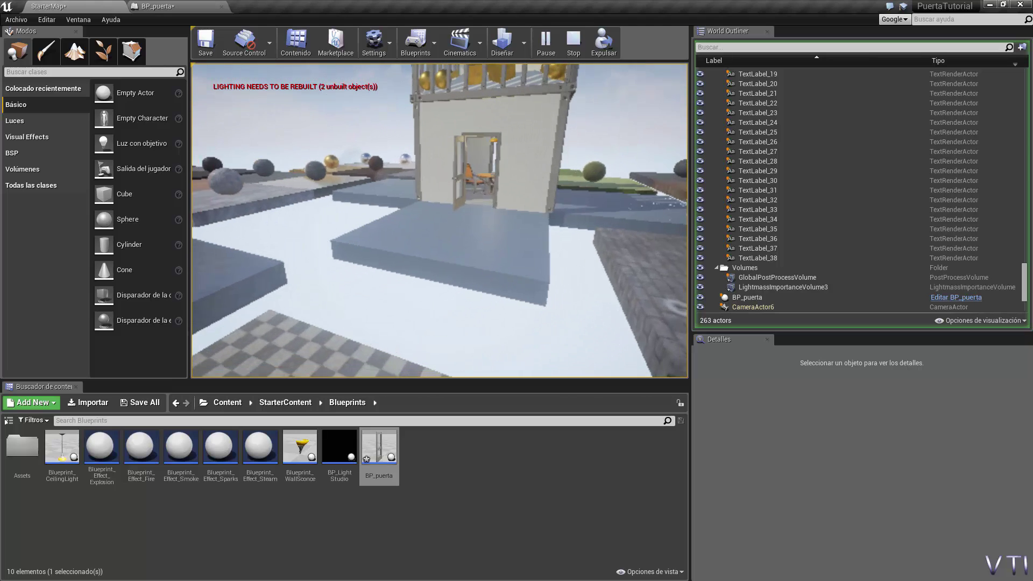
key(a)
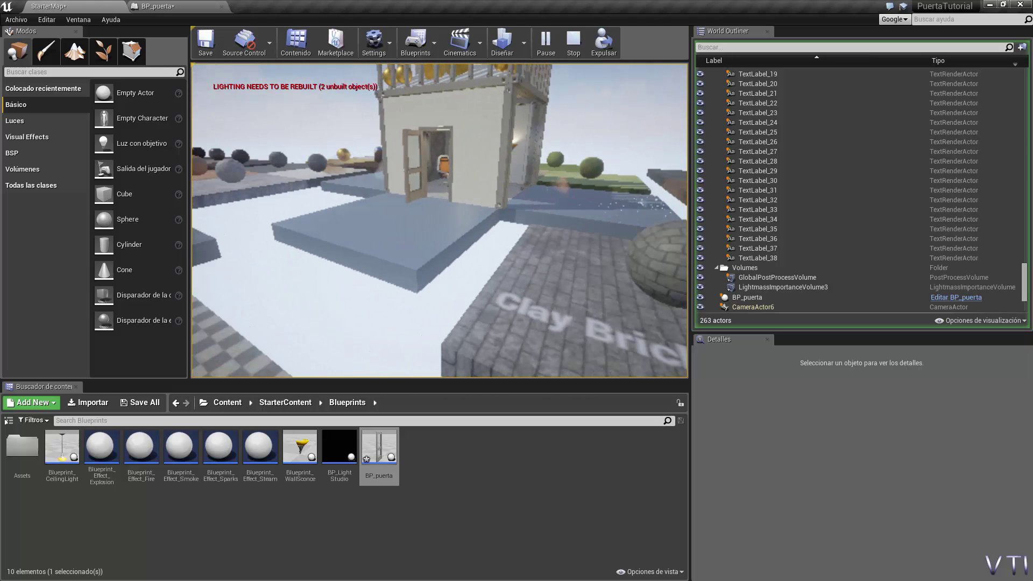
key(w)
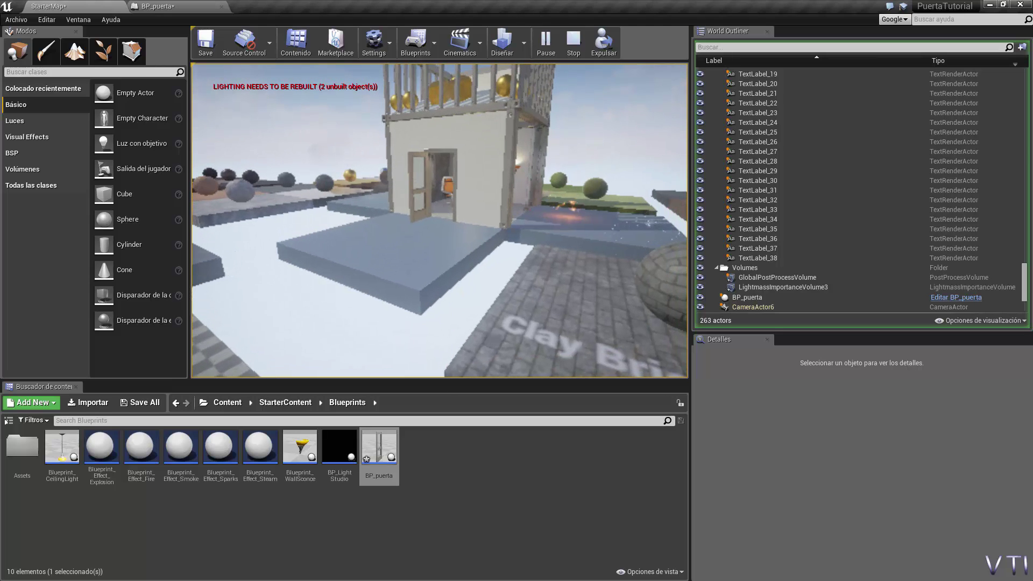
key(w)
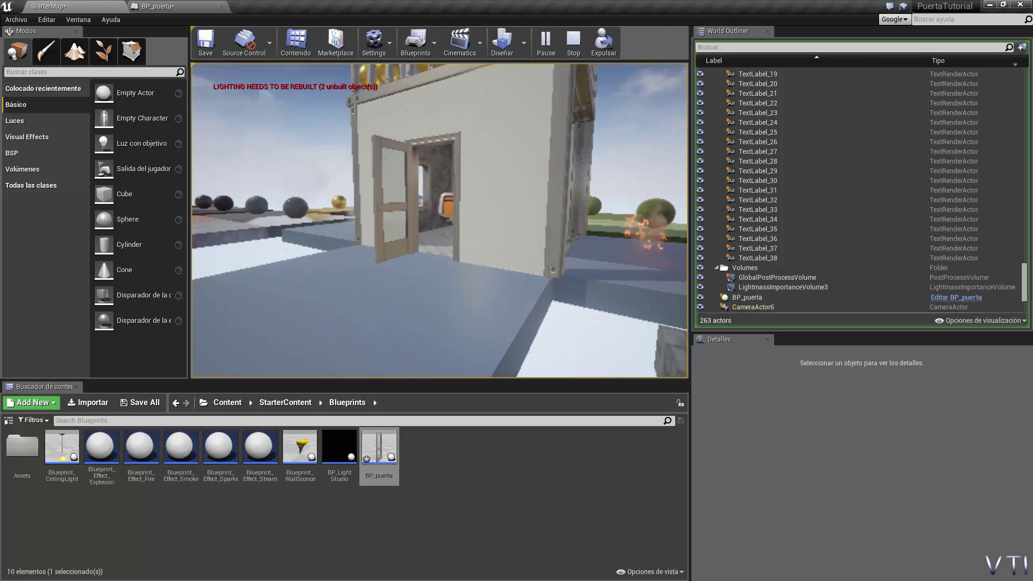
key(w)
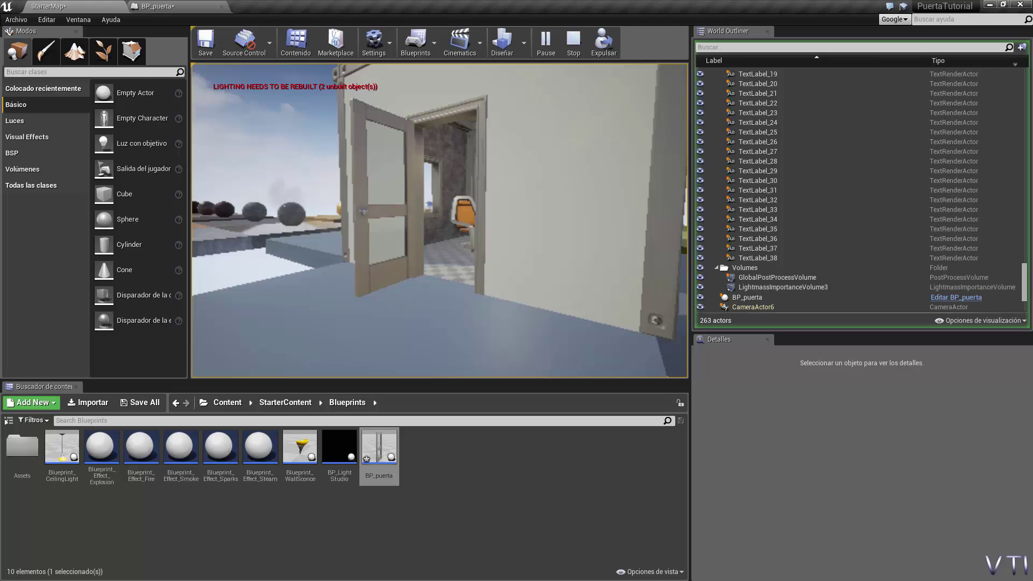
key(w)
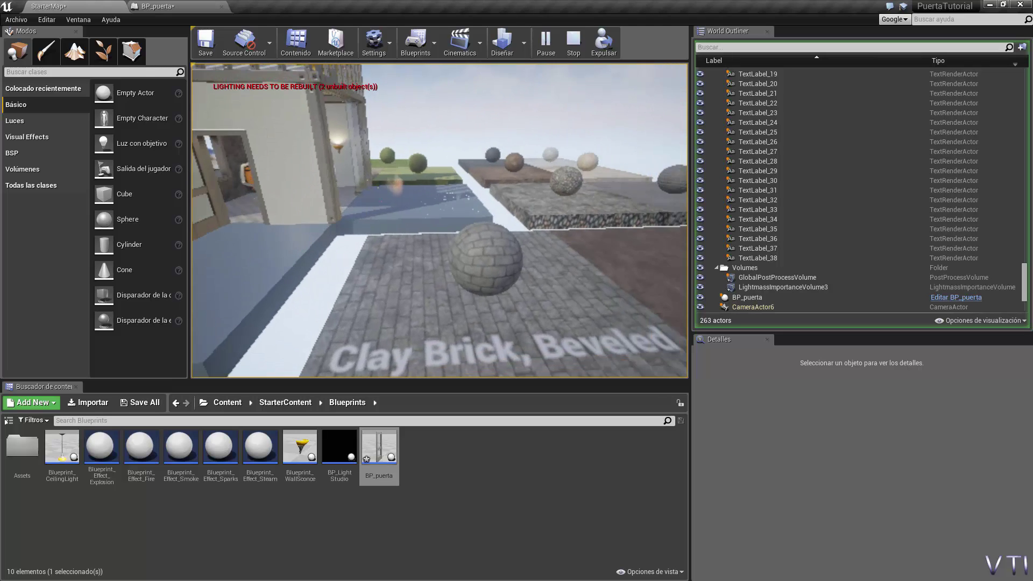
key(s)
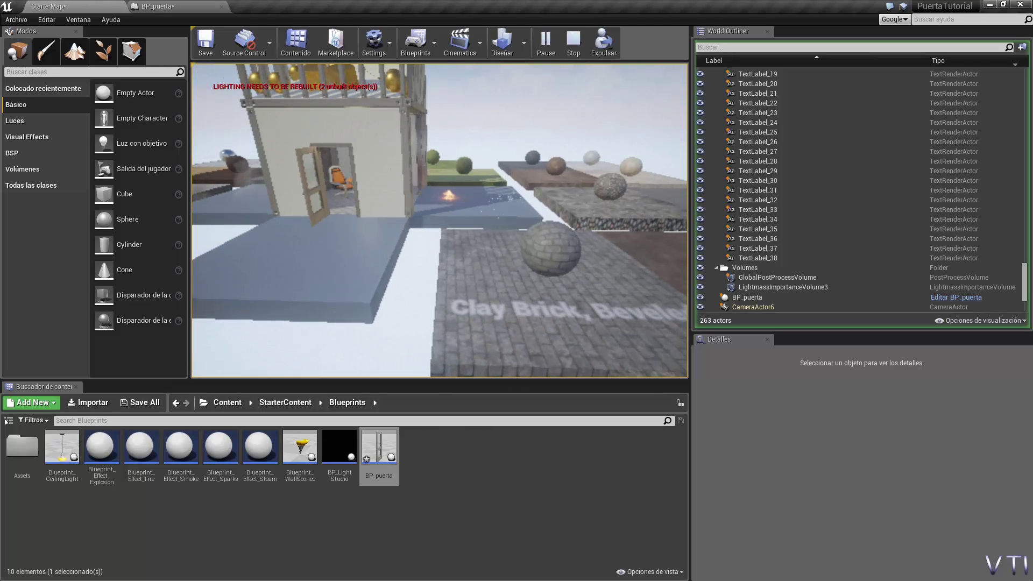
key(a)
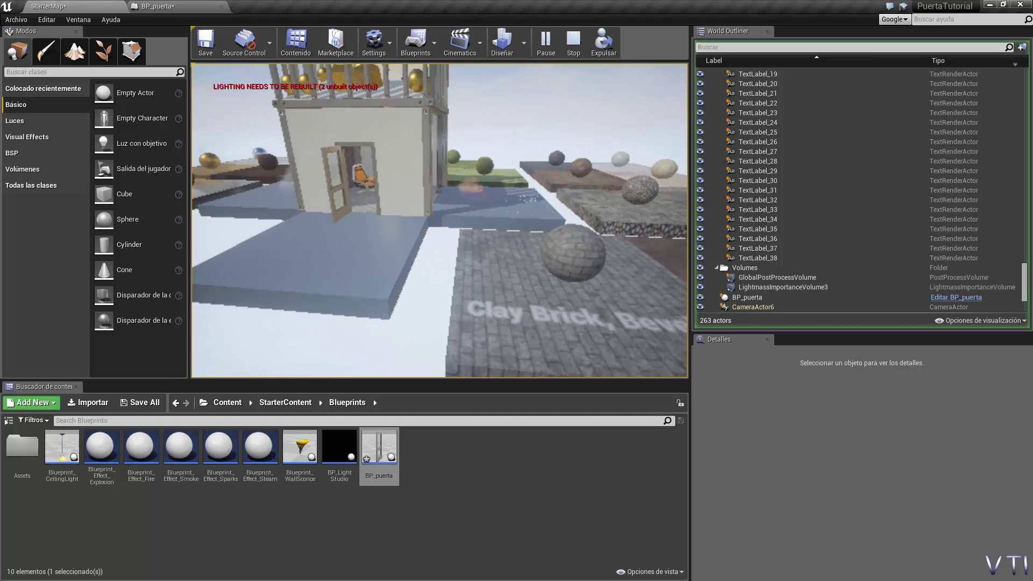